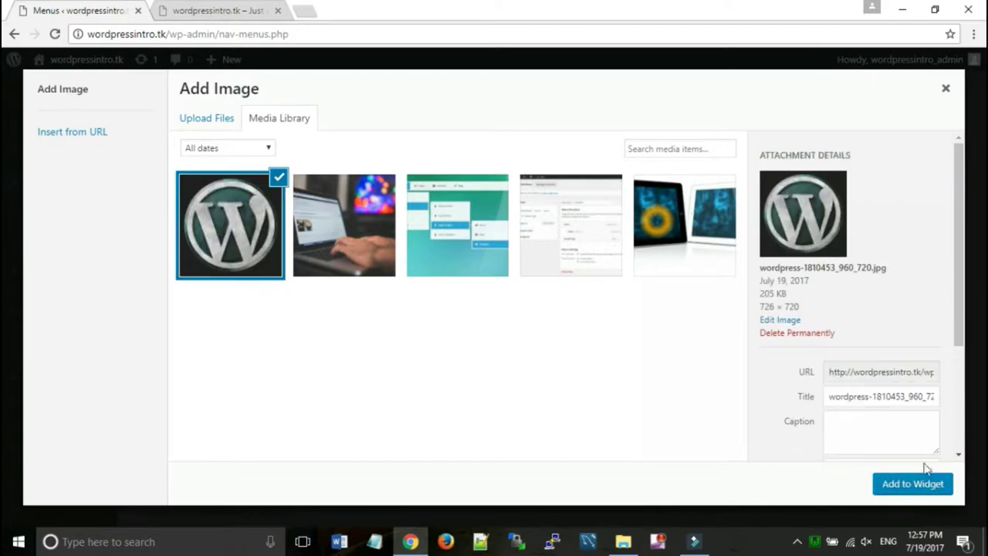
# Add the selected WordPress logo to the Image widget at Thumbnail – 150 × 150 size and save the widget.
pyautogui.click(913, 483)
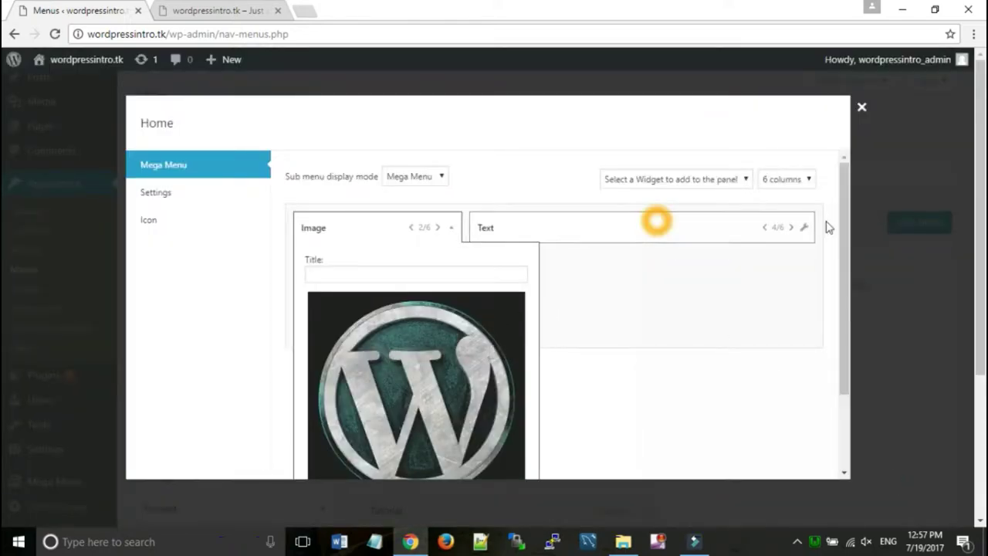
pyautogui.scroll(-1, 847, 263)
pyautogui.scroll(-1, 856, 293)
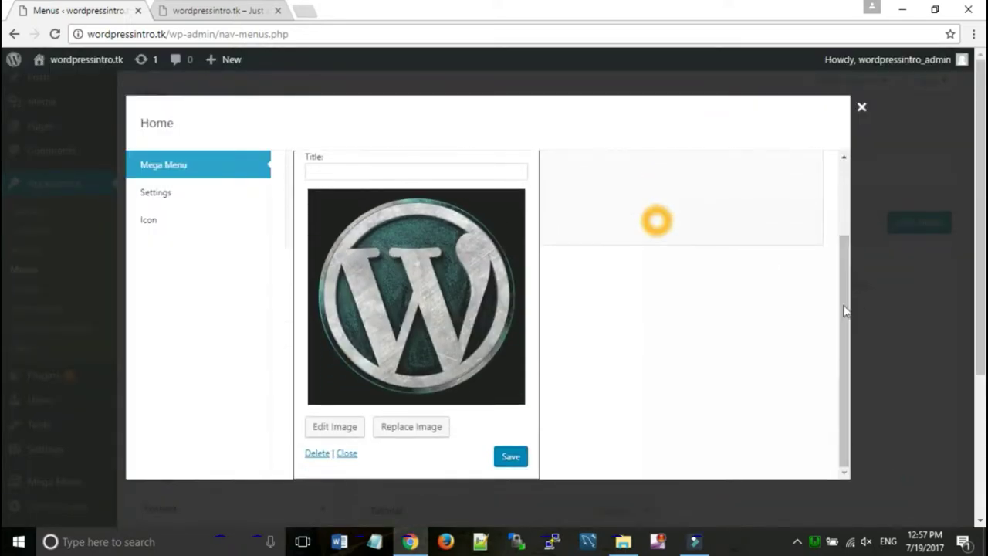
pyautogui.click(333, 428)
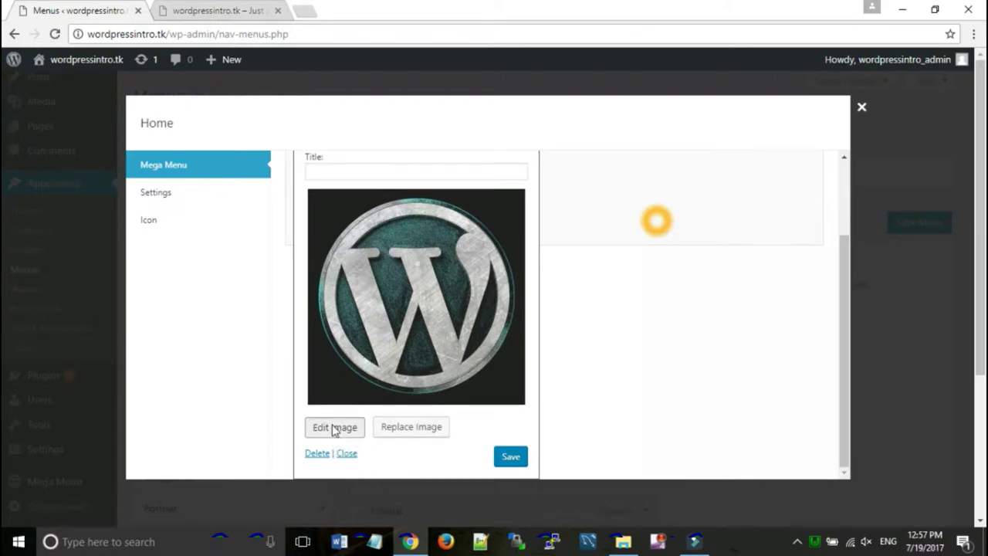
pyautogui.click(295, 247)
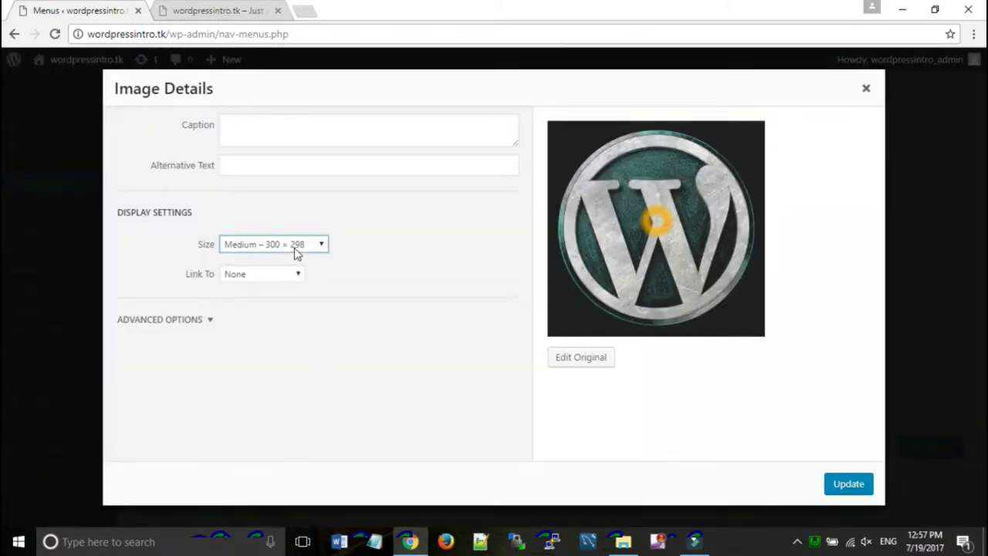
pyautogui.click(263, 260)
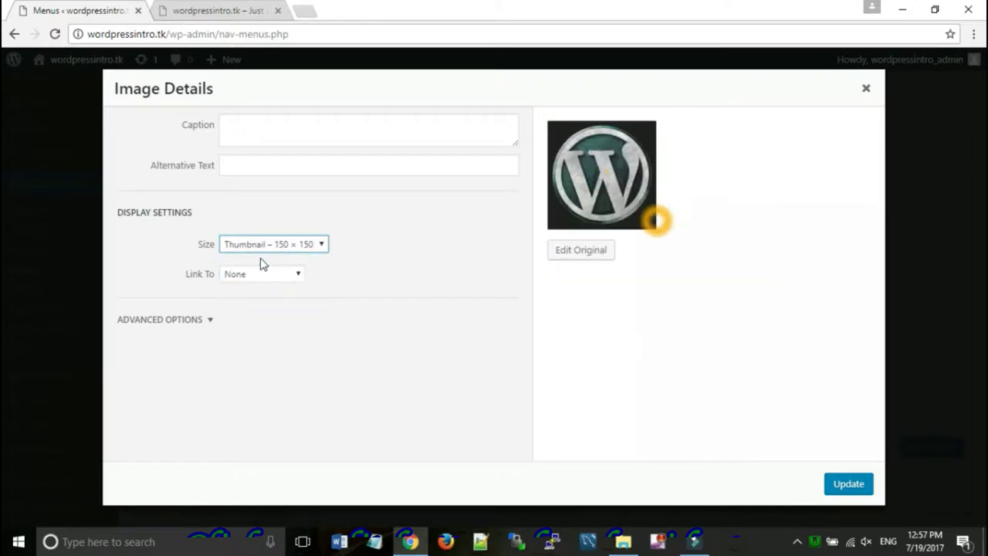
pyautogui.click(848, 491)
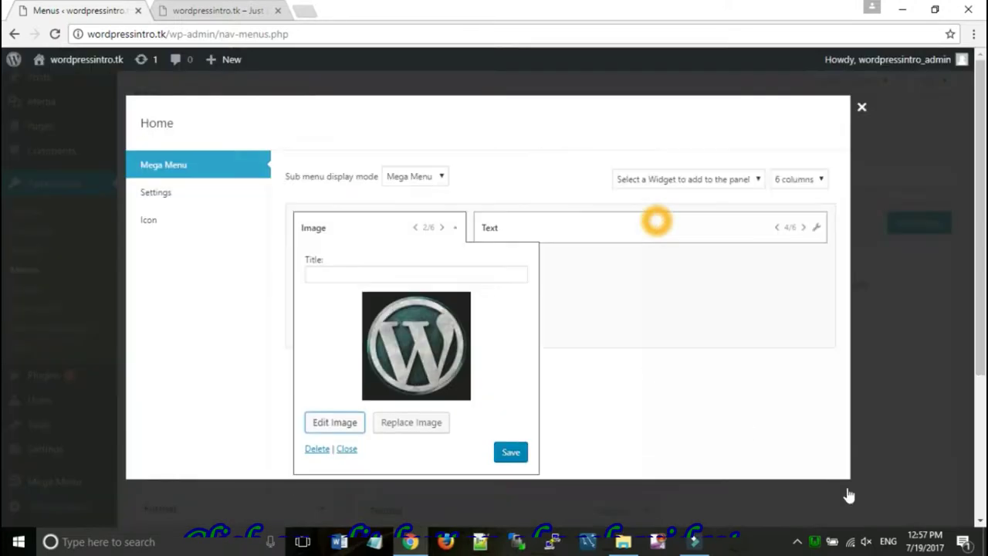
pyautogui.click(510, 454)
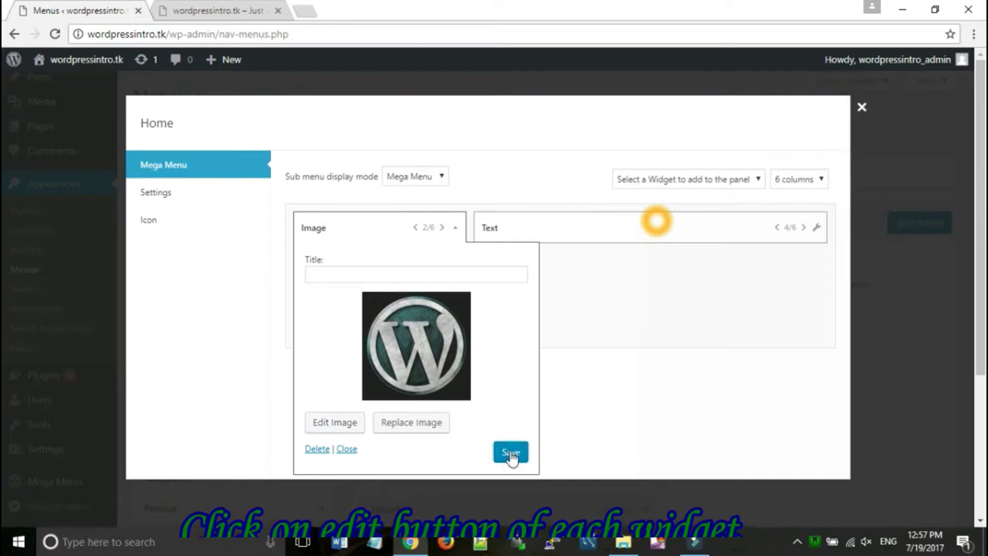
pyautogui.click(456, 229)
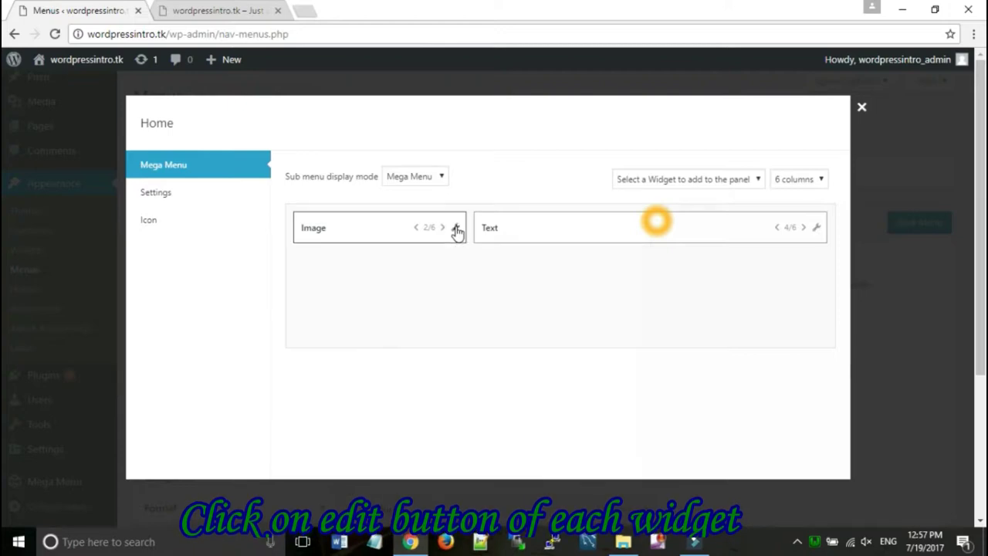
# Open the Text widget for editing and copy the introductory WordPress paragraph from the live site's Home page.
pyautogui.click(816, 230)
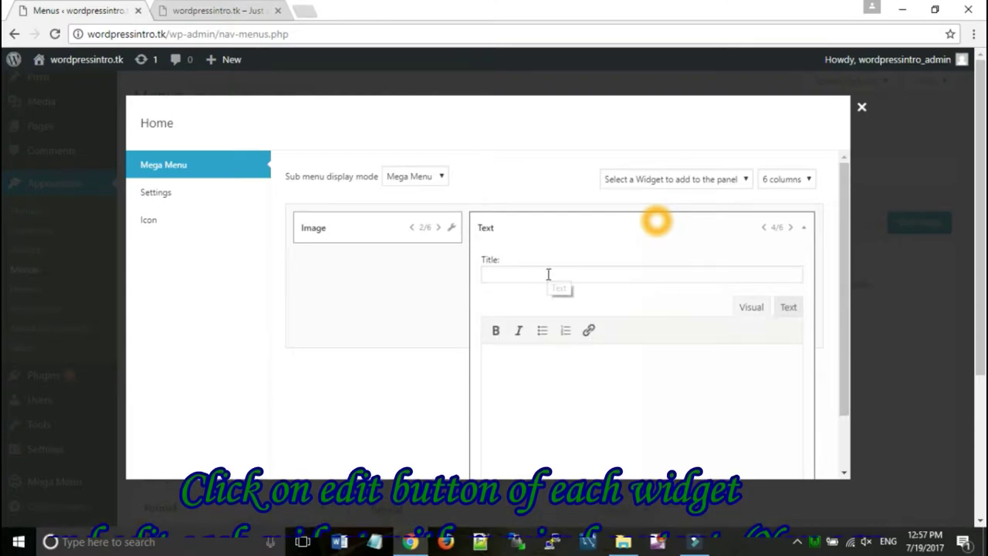
pyautogui.click(514, 360)
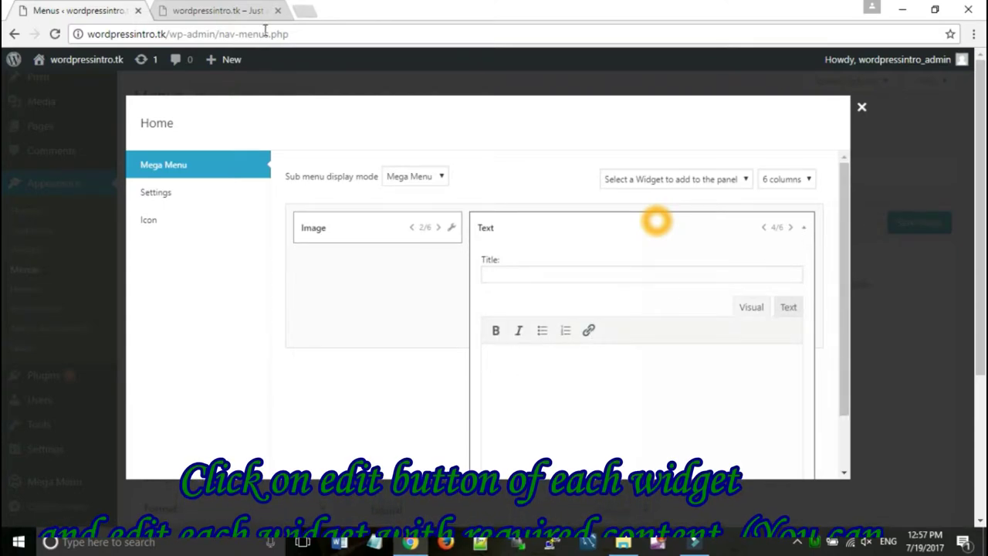
pyautogui.click(206, 10)
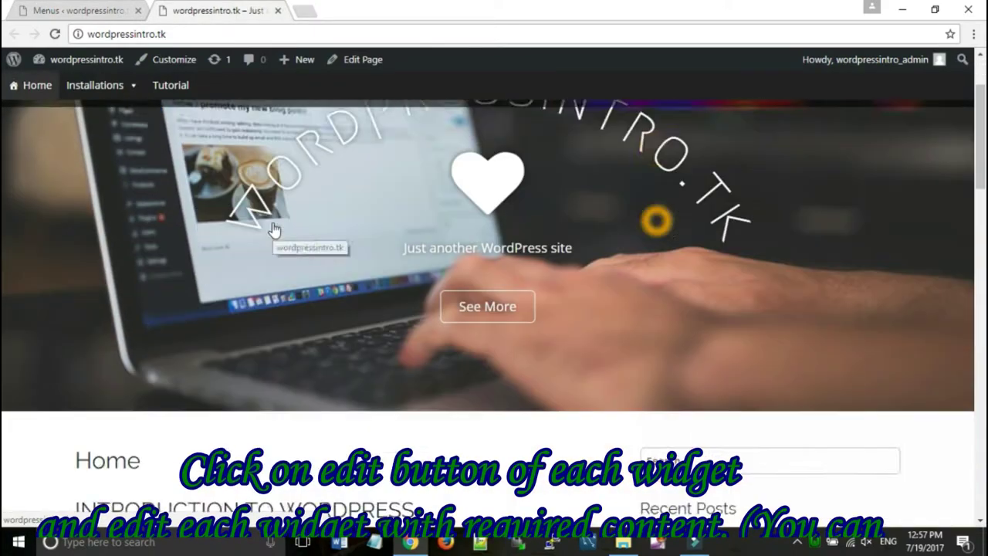
pyautogui.scroll(-8, 272, 229)
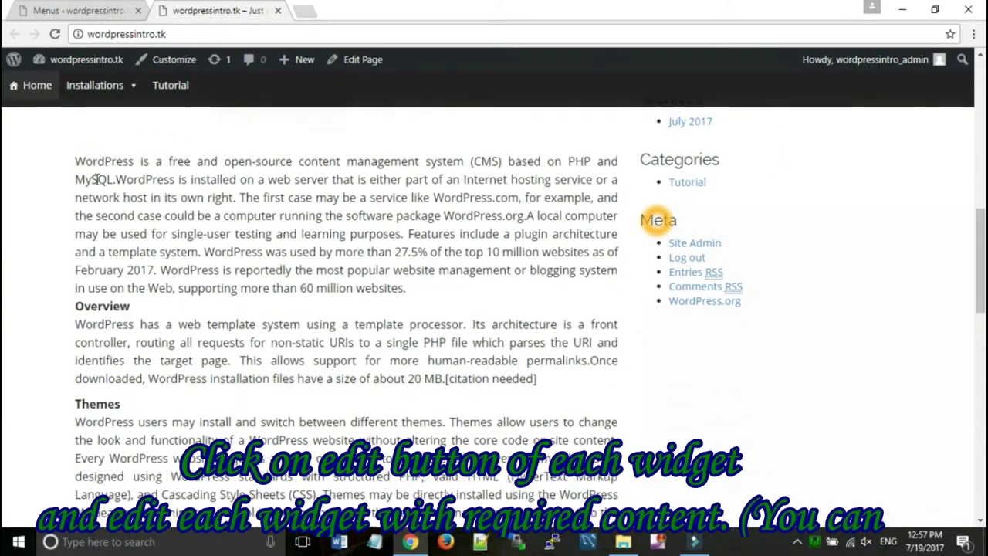
pyautogui.moveTo(75, 161); pyautogui.dragTo(420, 281)
pyautogui.rightClick(318, 233)
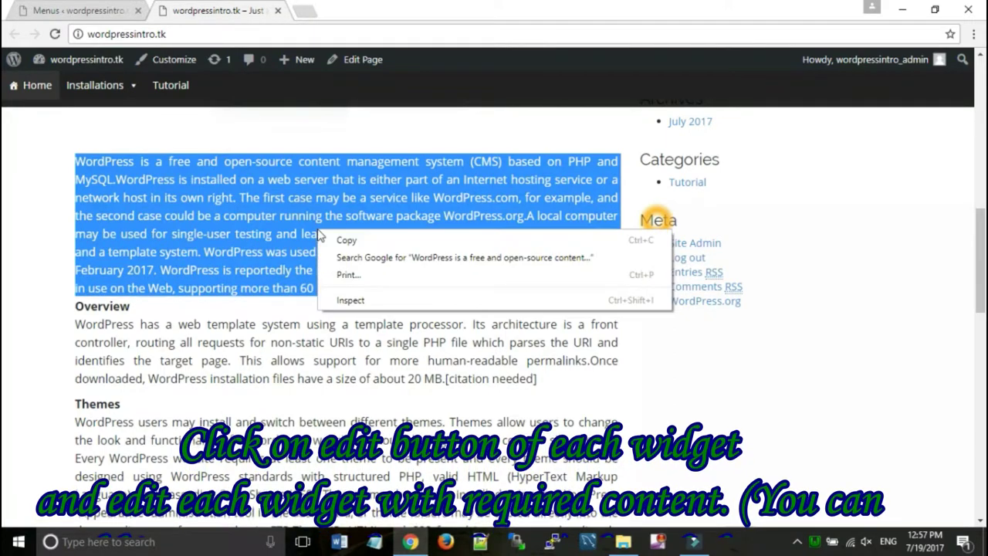
pyautogui.click(342, 239)
# Paste the copied paragraph as plain text into the Text widget's content in the Home mega menu.
pyautogui.click(77, 9)
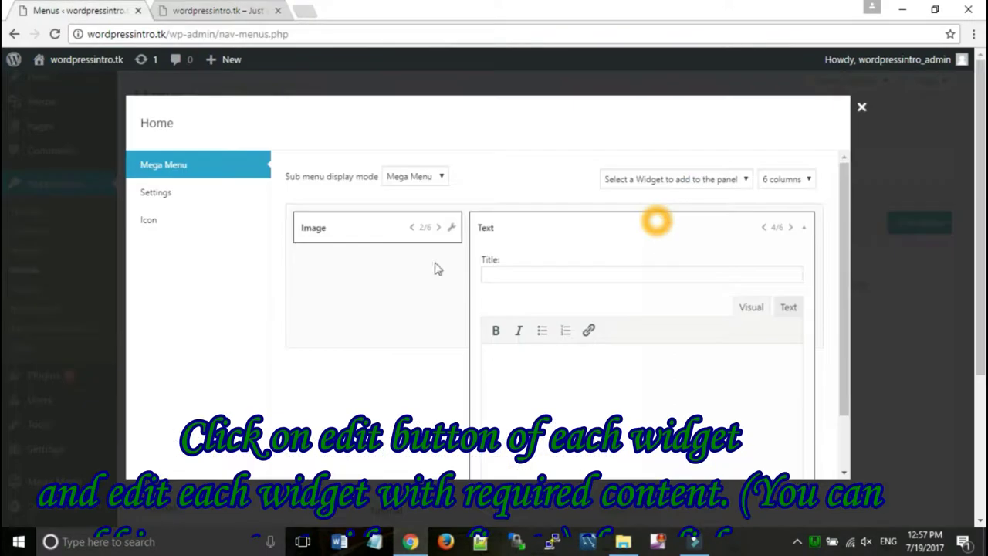
pyautogui.click(512, 366)
pyautogui.rightClick(512, 366)
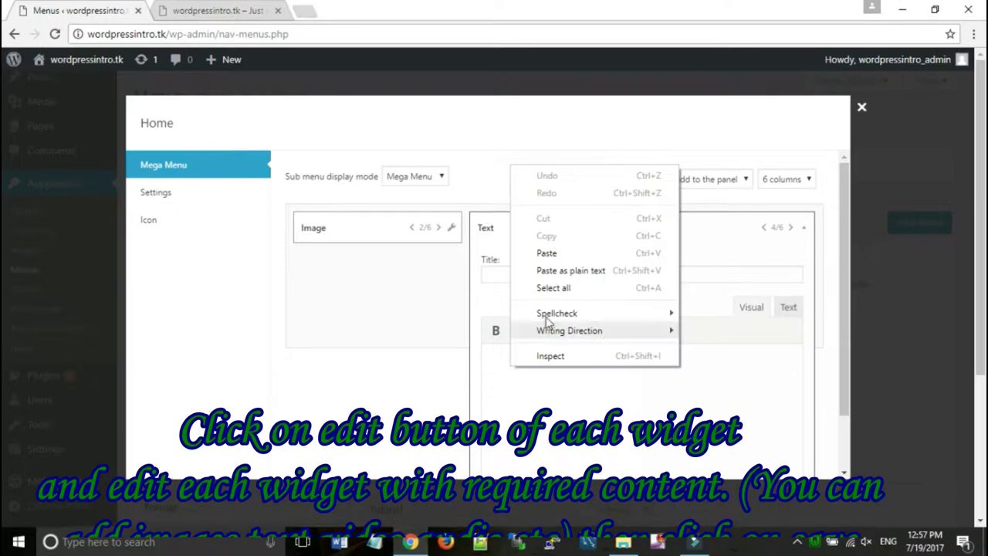
pyautogui.click(555, 269)
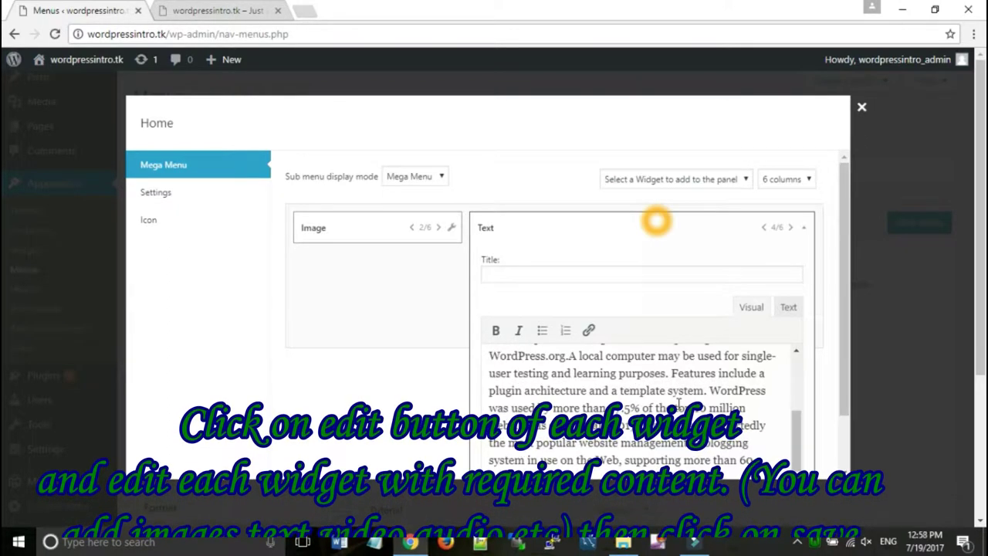
pyautogui.scroll(-2, 648, 362)
pyautogui.scroll(2, 679, 402)
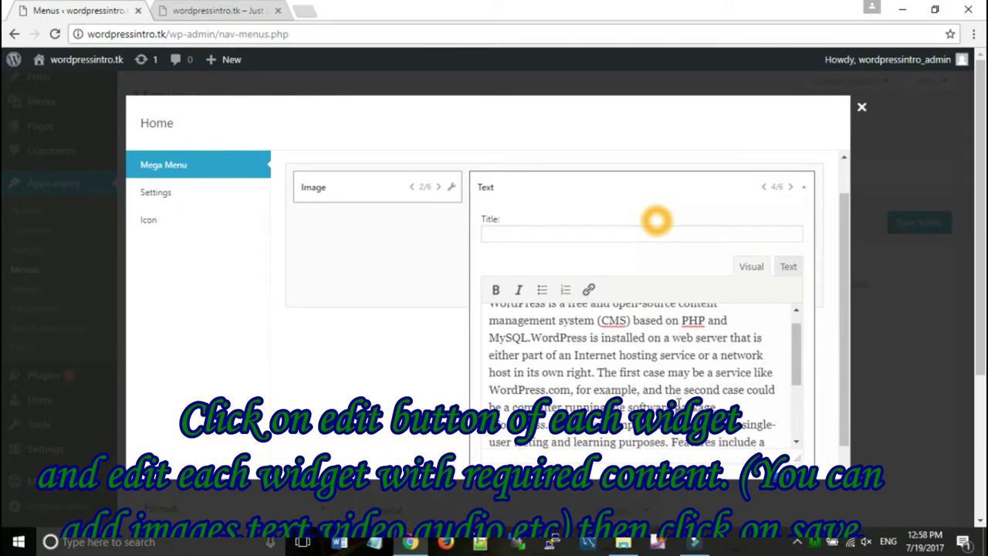
pyautogui.scroll(-2, 684, 355)
pyautogui.scroll(-2, 684, 355)
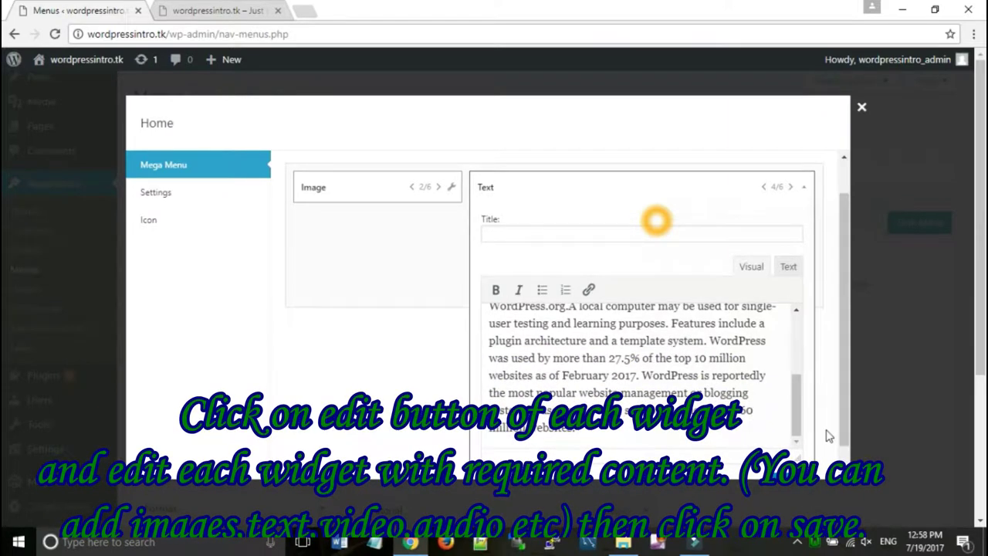
pyautogui.scroll(-1, 656, 222)
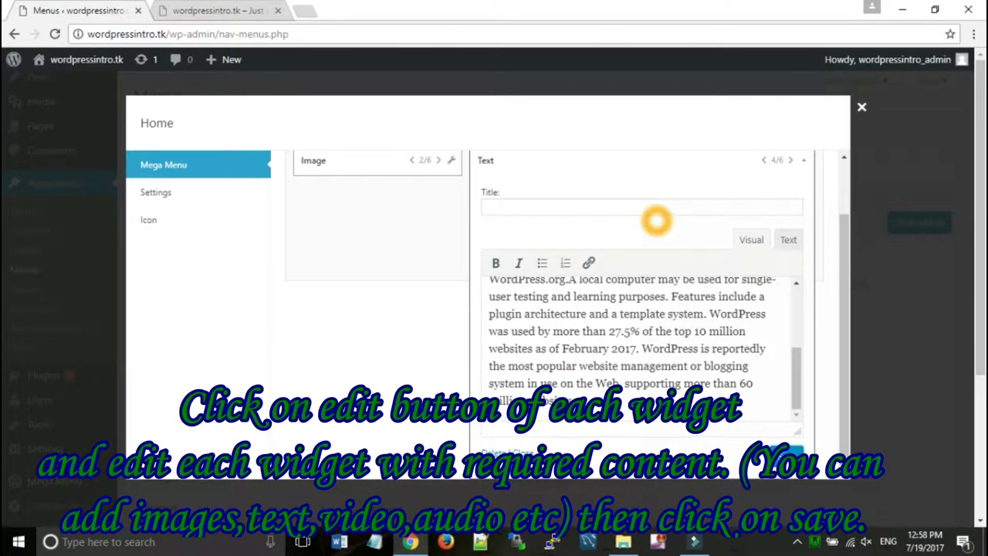
# Save and collapse the Text widget, and reload the live site to preview the Home mega menu.
pyautogui.click(182, 17)
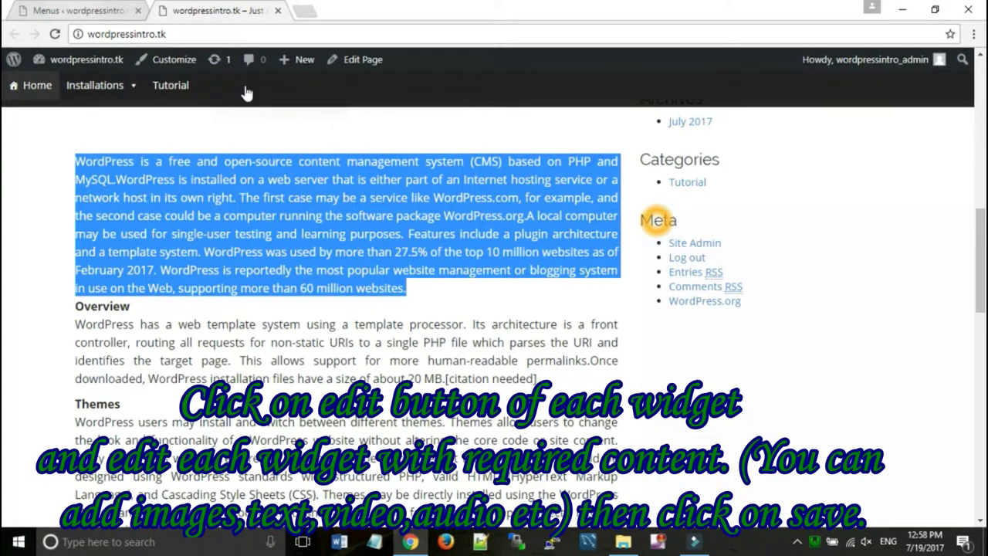
pyautogui.click(79, 12)
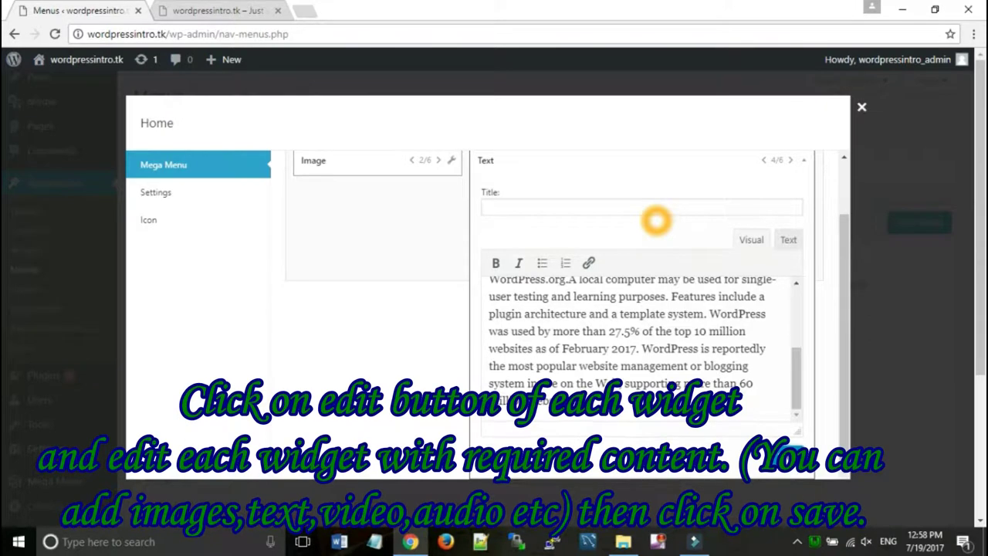
pyautogui.click(794, 454)
pyautogui.scroll(2, 846, 266)
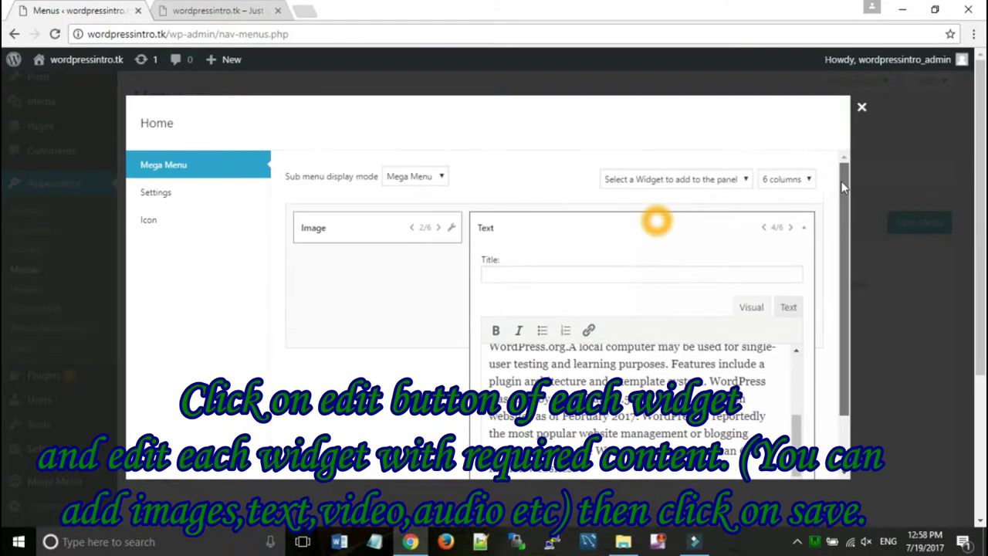
pyautogui.click(803, 230)
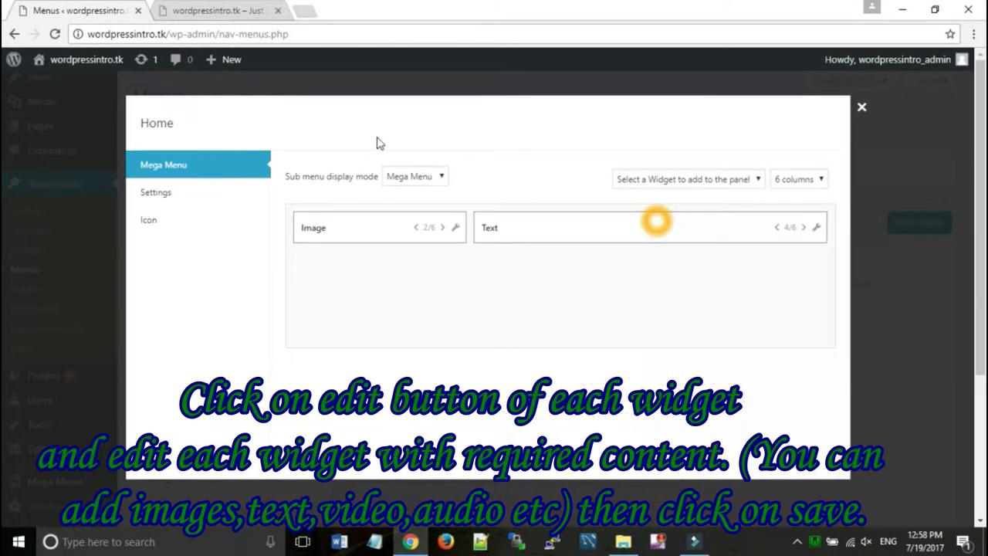
pyautogui.click(204, 8)
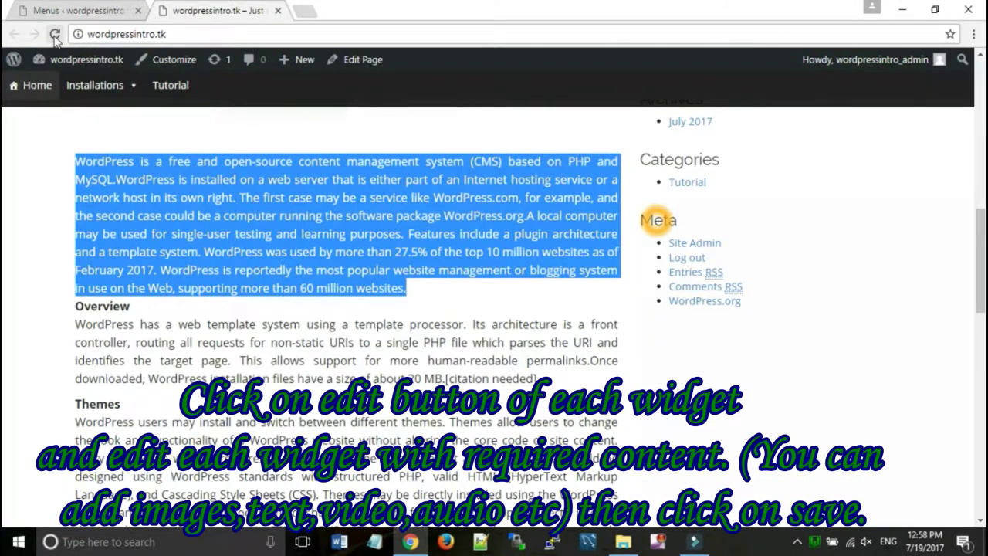
pyautogui.click(55, 34)
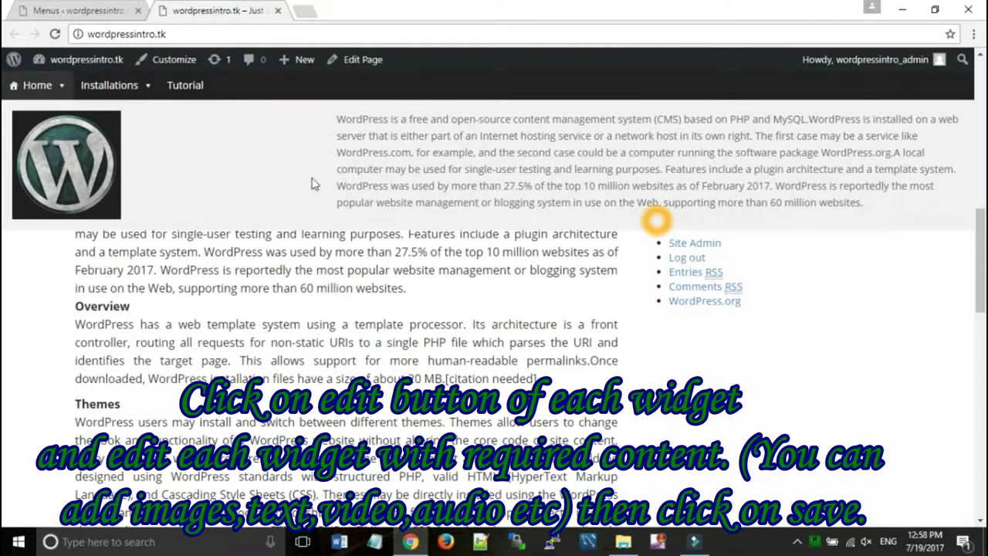
# Set the Image widget's width to 1/6 and the Text widget's to 5/6, and reload the live site to preview the layout.
pyautogui.click(82, 10)
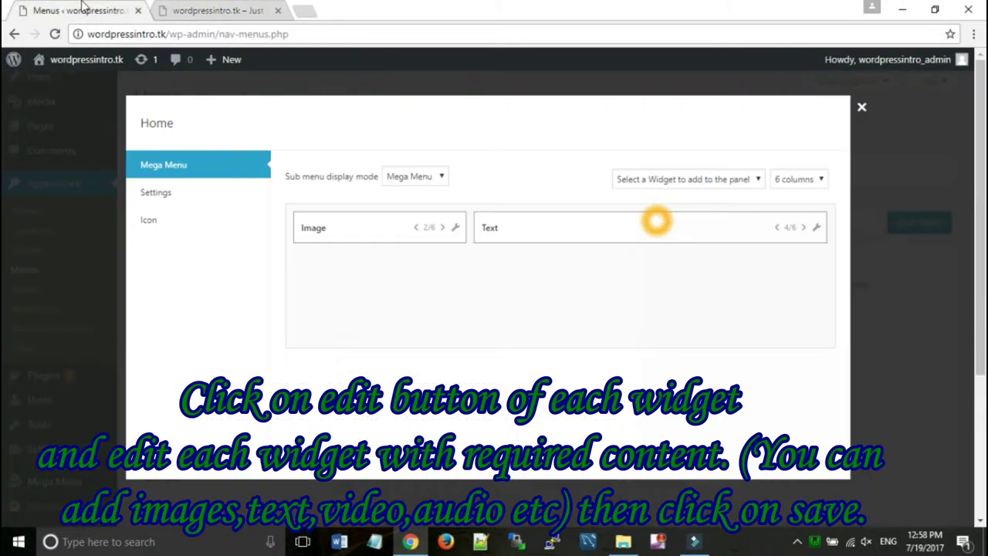
pyautogui.click(415, 232)
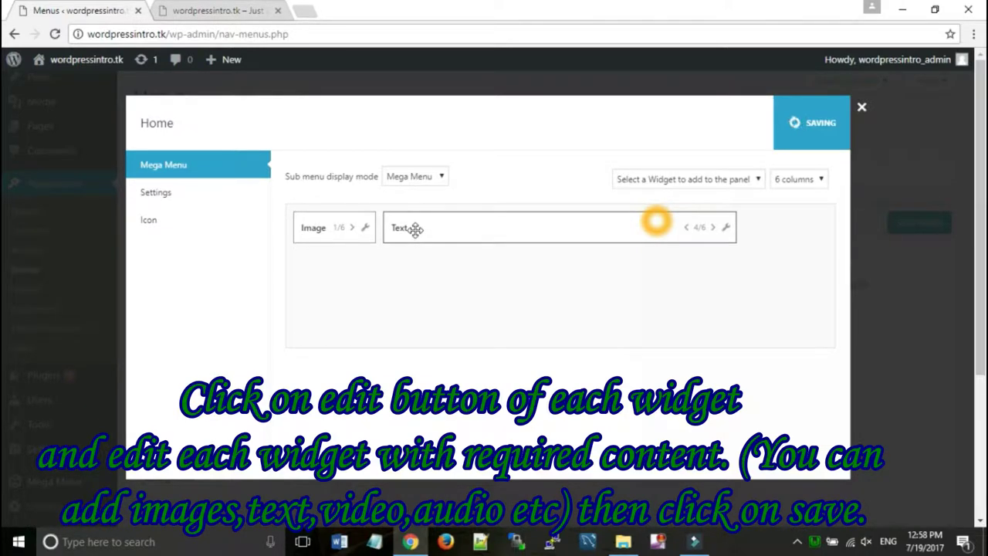
pyautogui.click(713, 228)
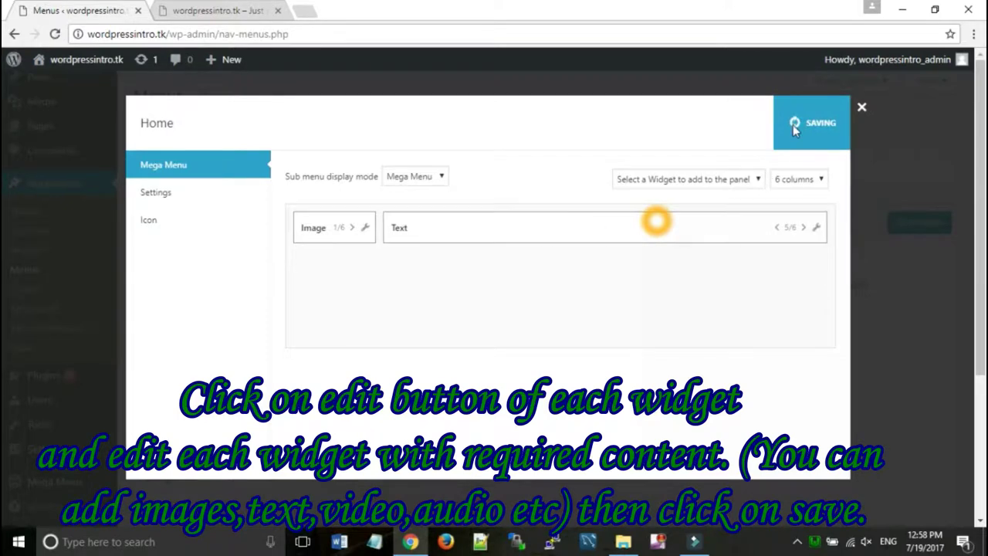
pyautogui.click(220, 11)
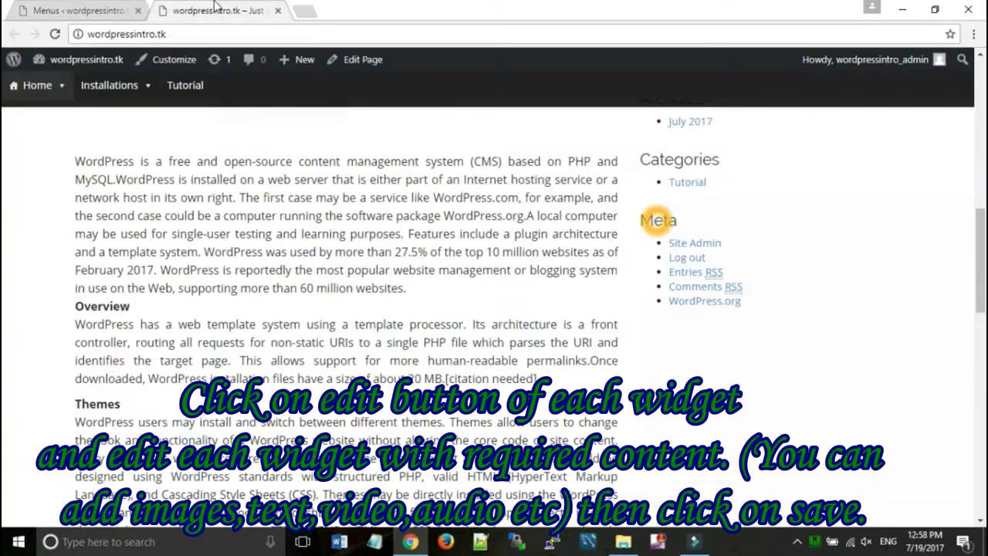
pyautogui.click(56, 35)
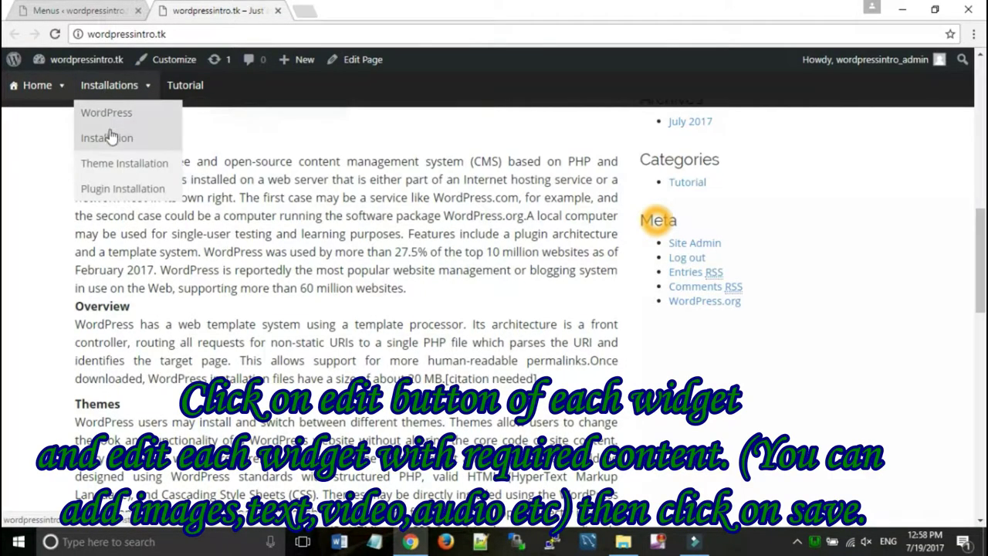
# Browse the Dashicons available as the Home menu item's icon.
pyautogui.click(90, 6)
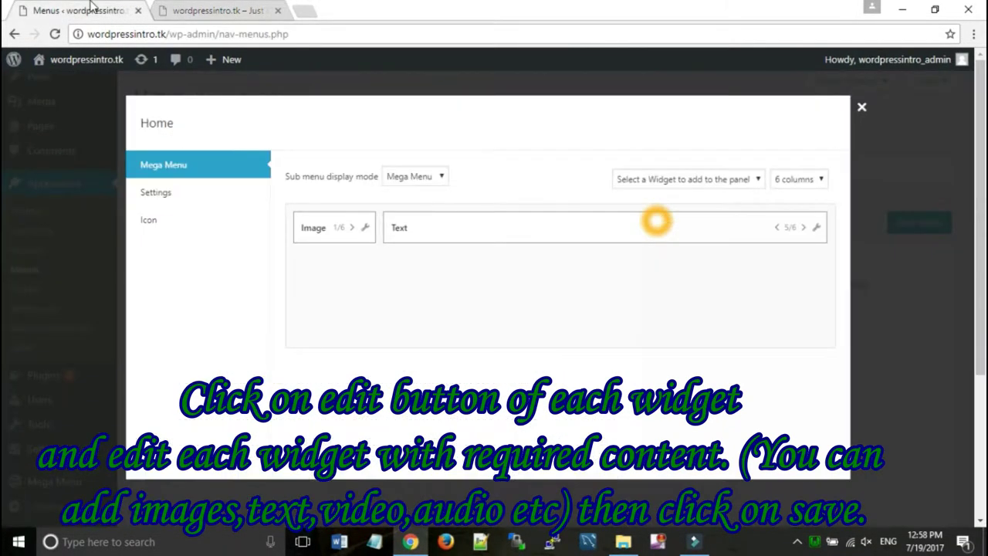
pyautogui.click(145, 222)
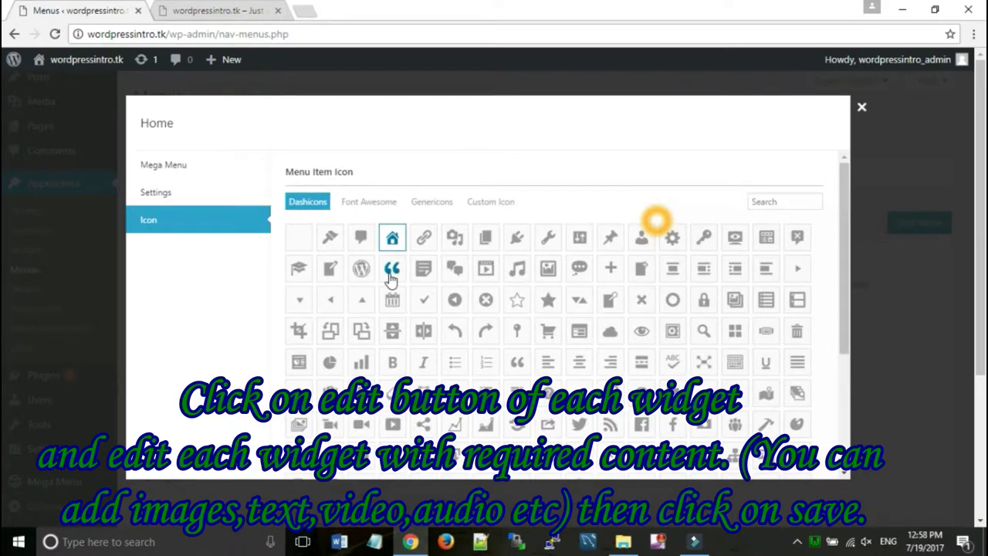
pyautogui.scroll(-3, 389, 279)
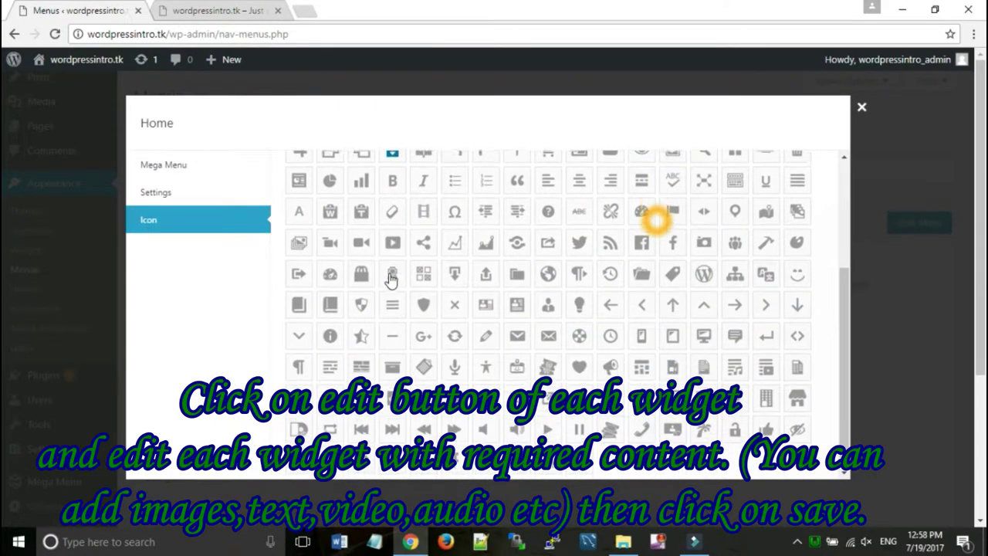
pyautogui.click(392, 276)
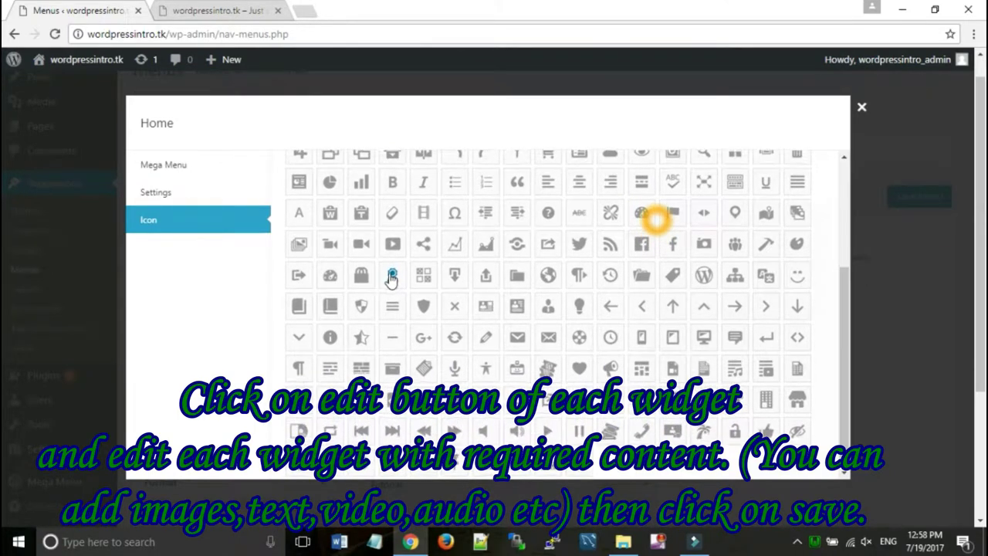
pyautogui.scroll(4, 391, 278)
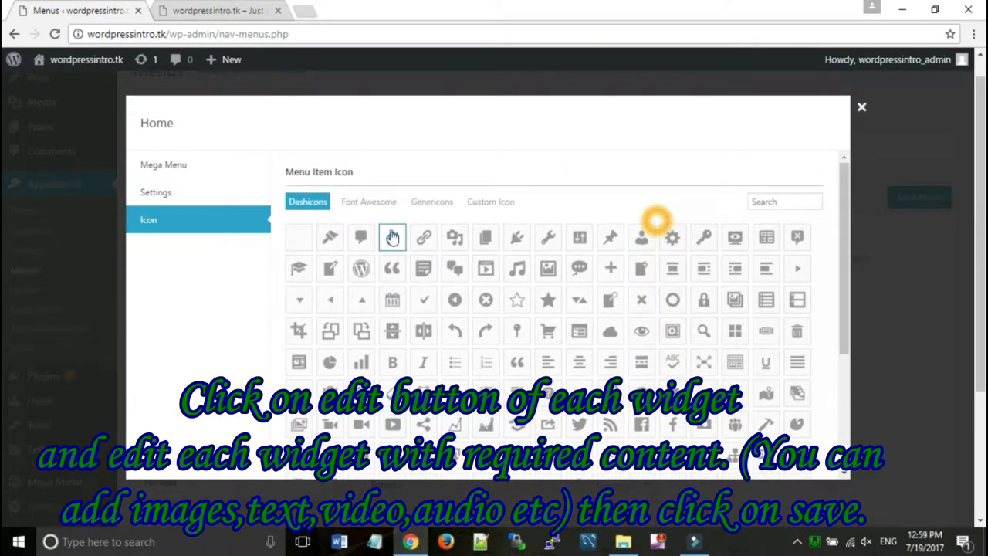
# Assign the house Dashicon to the Home menu item and close its mega menu settings.
pyautogui.click(392, 237)
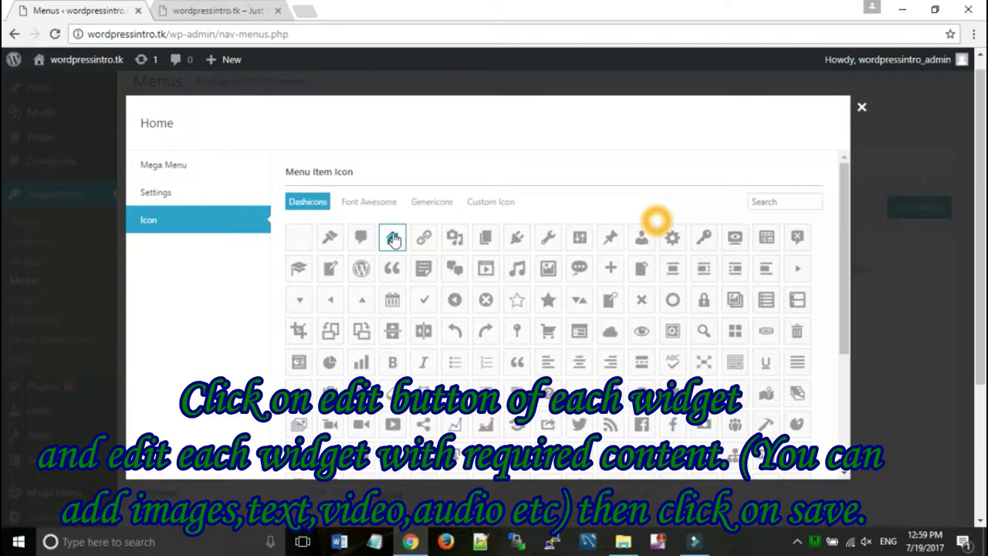
pyautogui.click(862, 109)
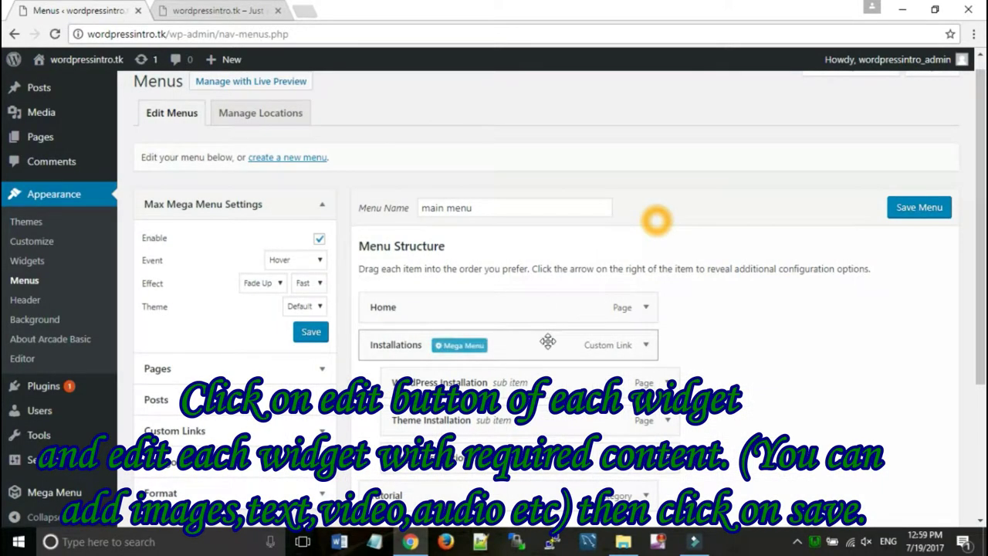
# Set the Installations submenu's display mode to Mega Menu and widen its WordPress, Theme and Plugin Installation items to 2/6 each.
pyautogui.click(458, 345)
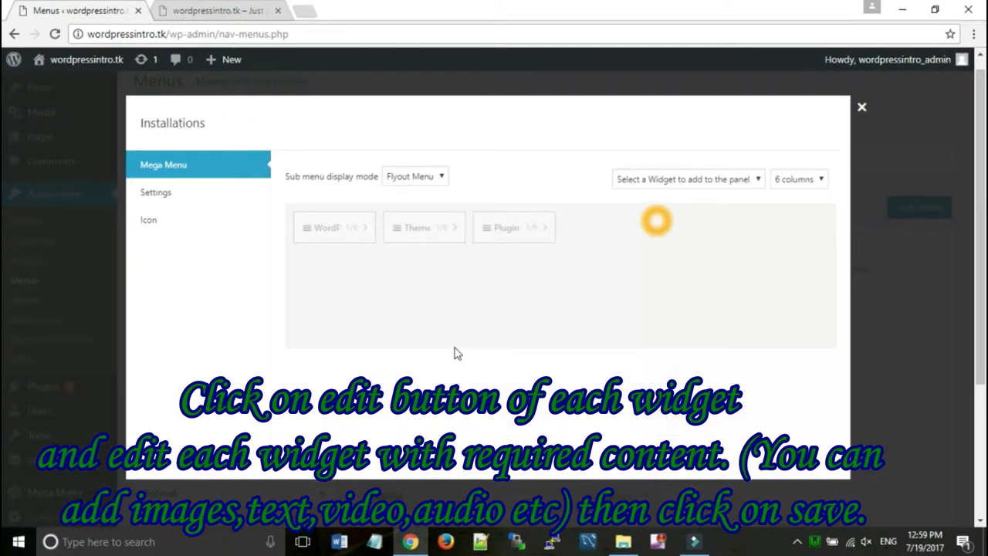
pyautogui.click(407, 179)
pyautogui.click(407, 207)
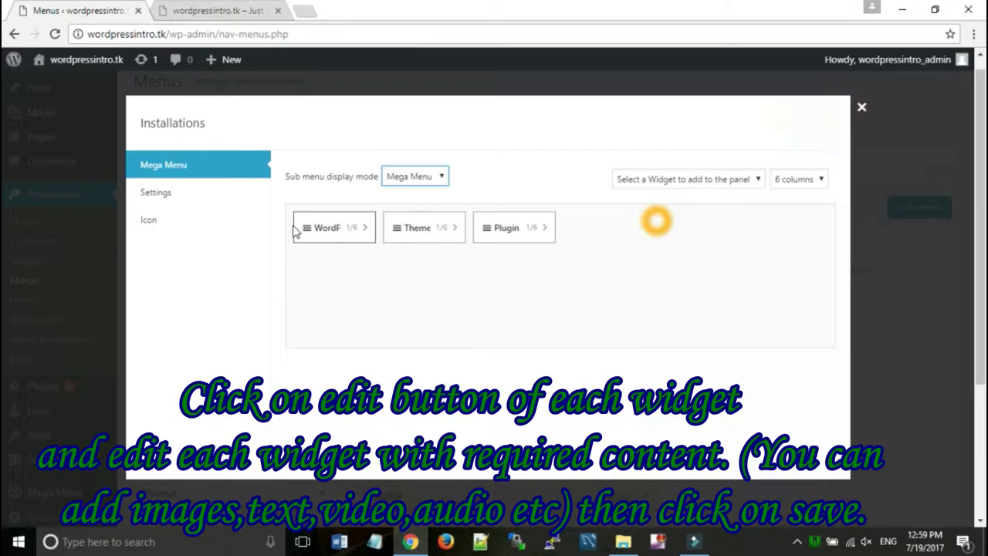
pyautogui.click(364, 230)
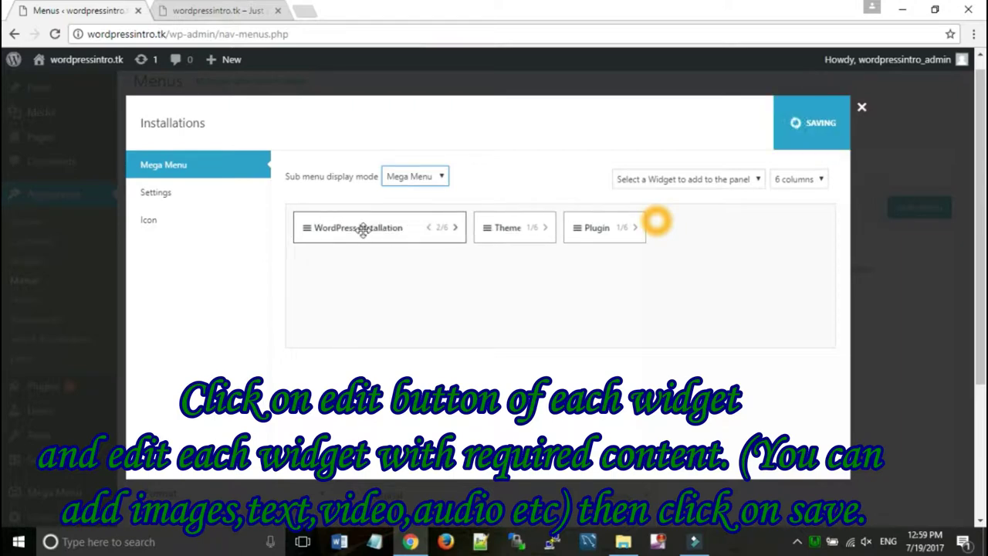
pyautogui.click(546, 227)
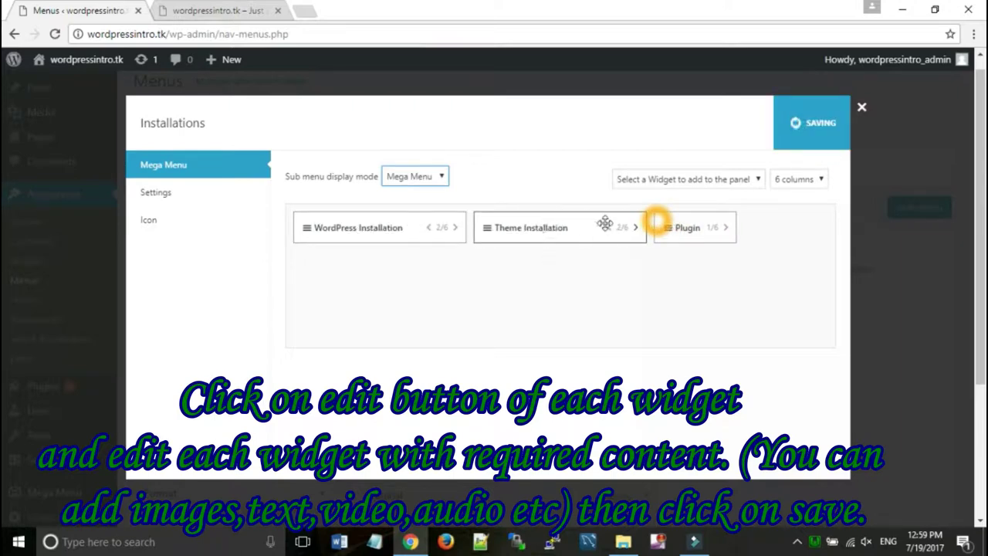
pyautogui.click(726, 229)
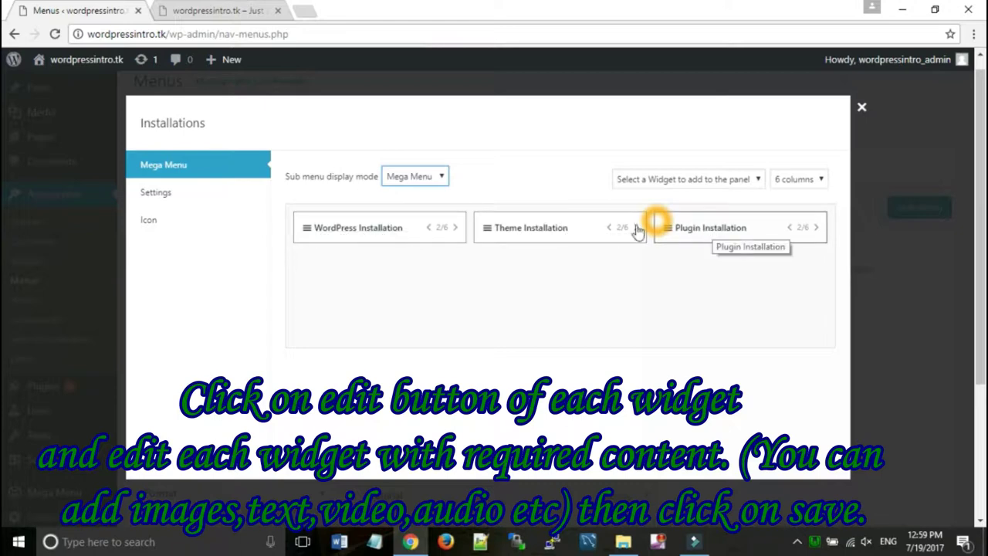
# Reload the live site to preview the Installations mega menu, and return to the menu editor.
pyautogui.click(161, 19)
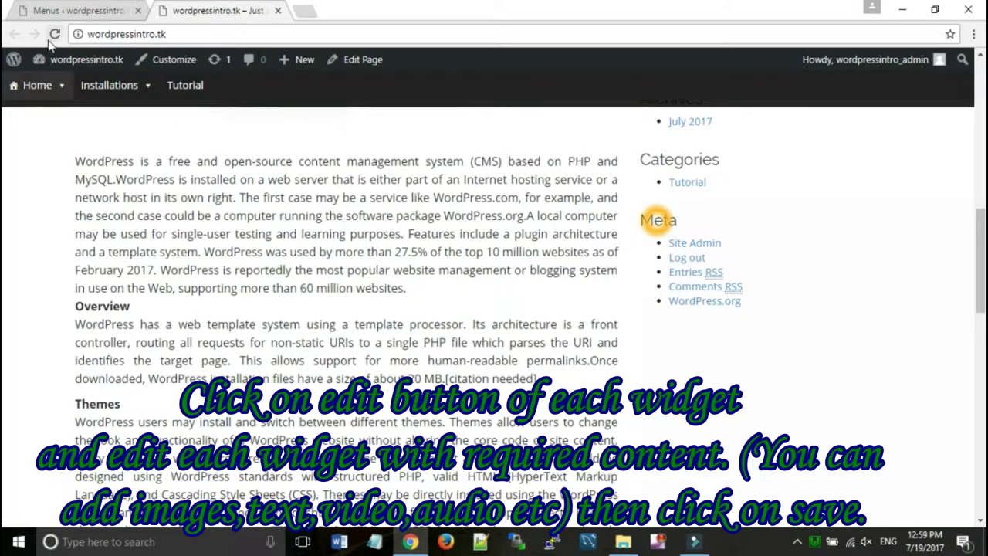
pyautogui.click(55, 34)
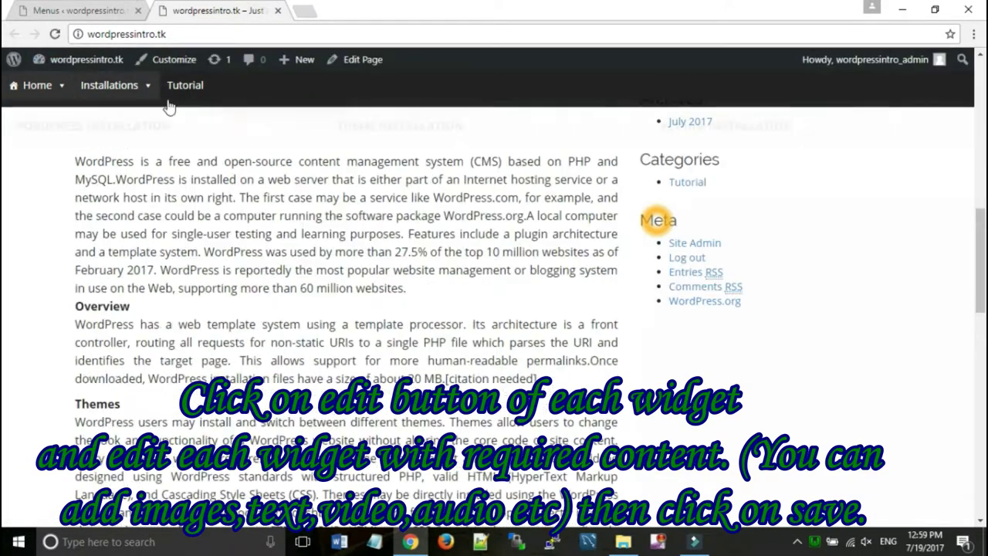
pyautogui.moveTo(147, 91)
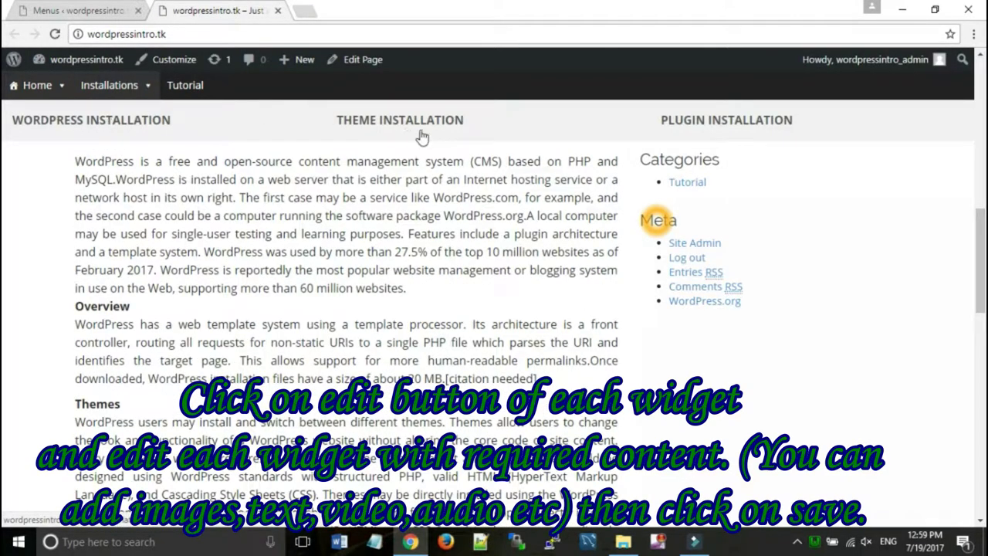
pyautogui.click(75, 9)
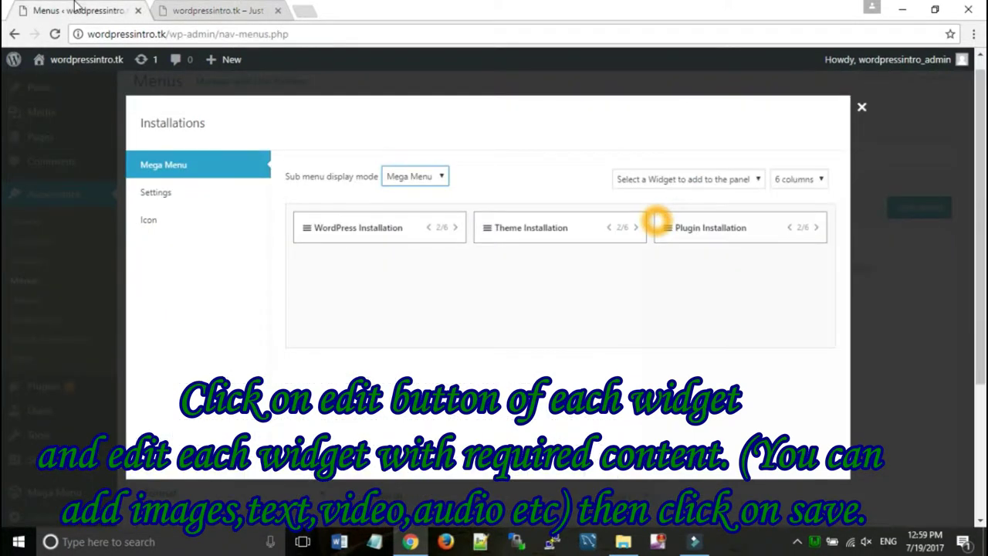
# Add an Image widget and a Text widget to the Installations mega menu, each 1/6 wide.
pyautogui.click(710, 183)
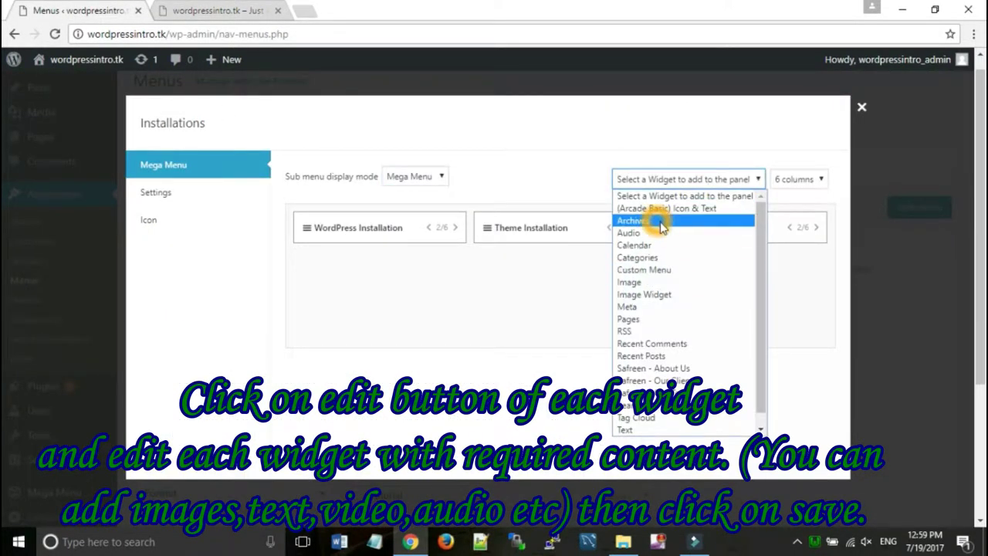
pyautogui.click(629, 283)
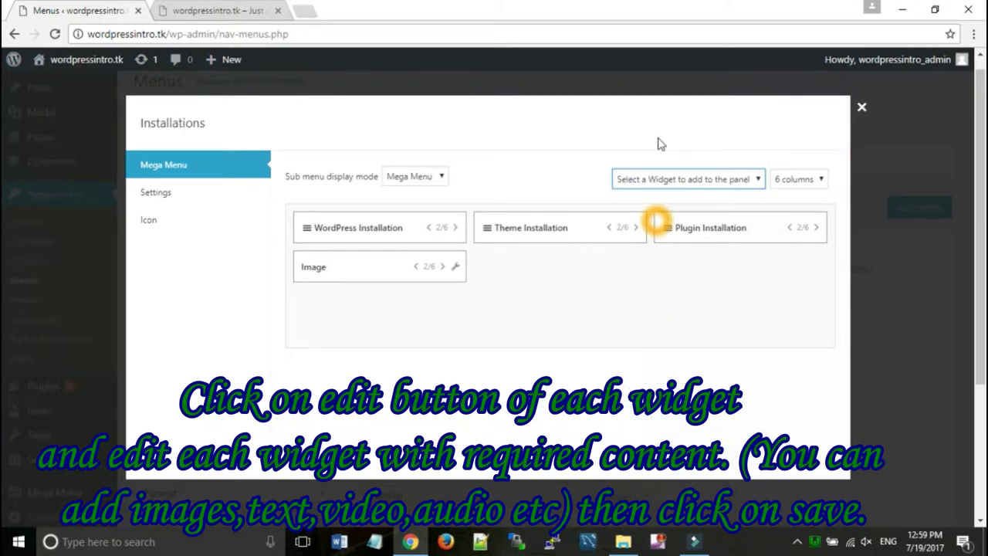
pyautogui.click(661, 179)
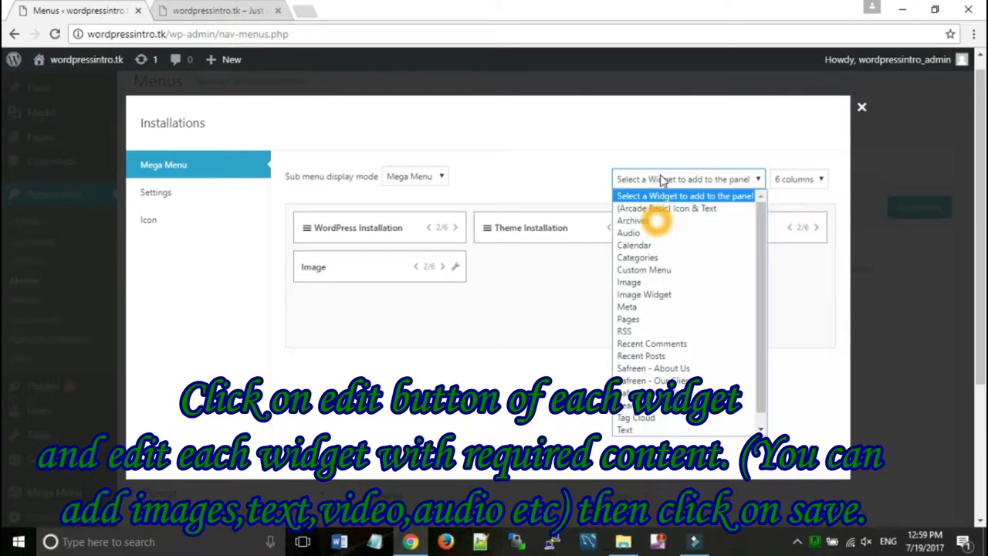
pyautogui.click(644, 431)
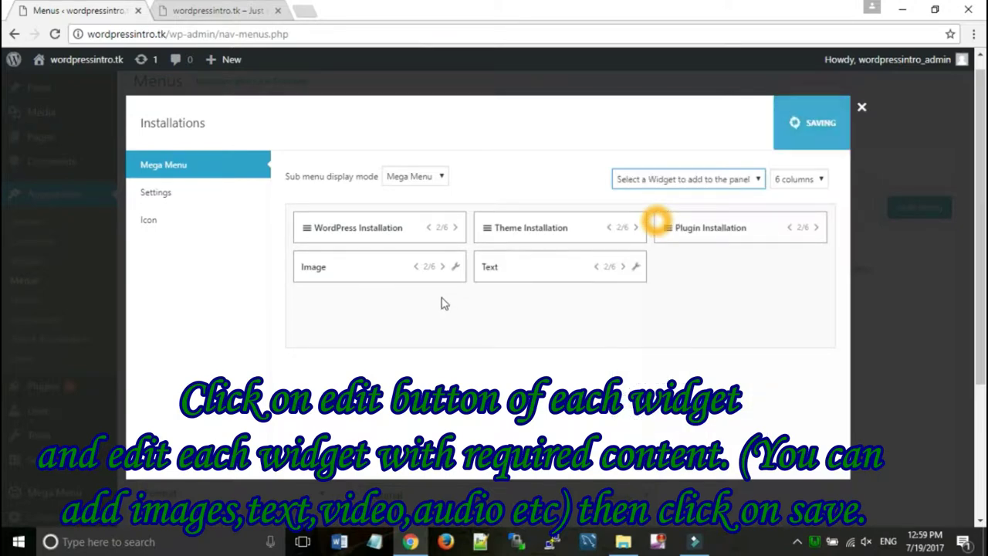
pyautogui.click(418, 268)
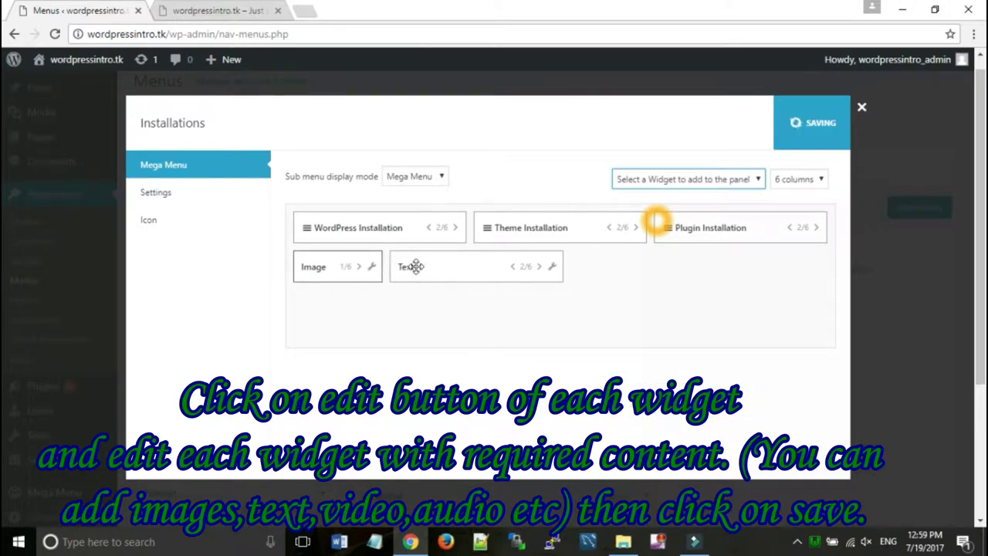
pyautogui.click(506, 266)
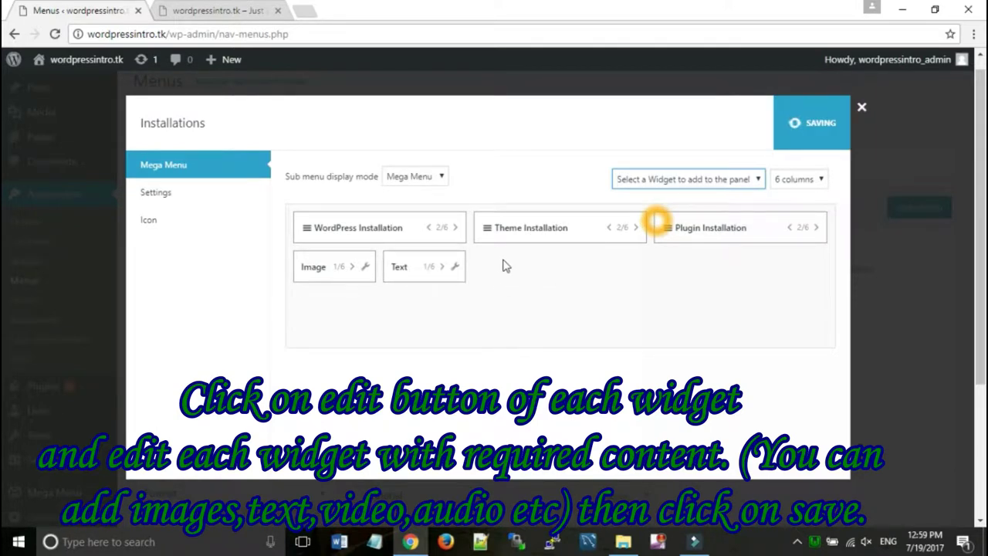
# Add a second pair of Image and Text widgets to the Installations mega menu, each 1/6 wide.
pyautogui.click(657, 179)
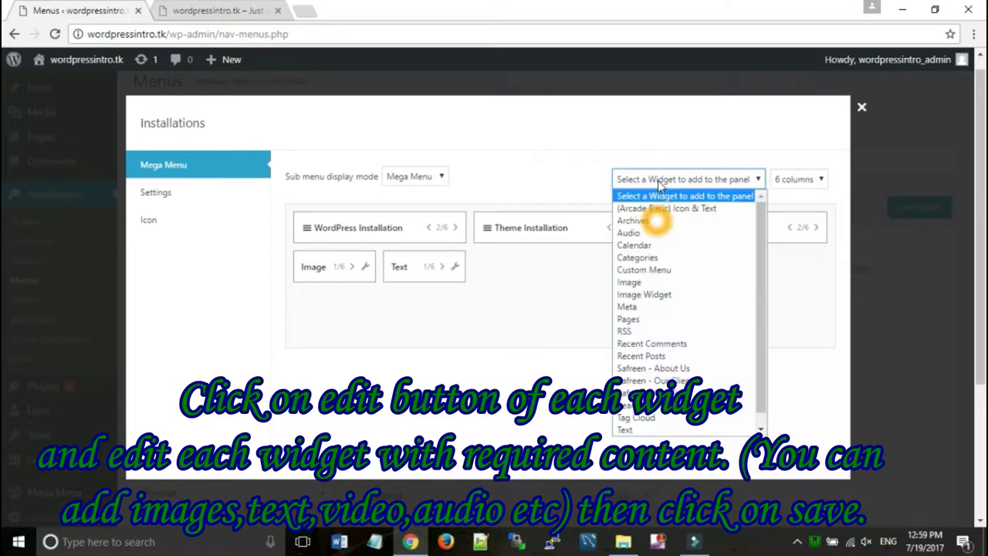
pyautogui.click(641, 284)
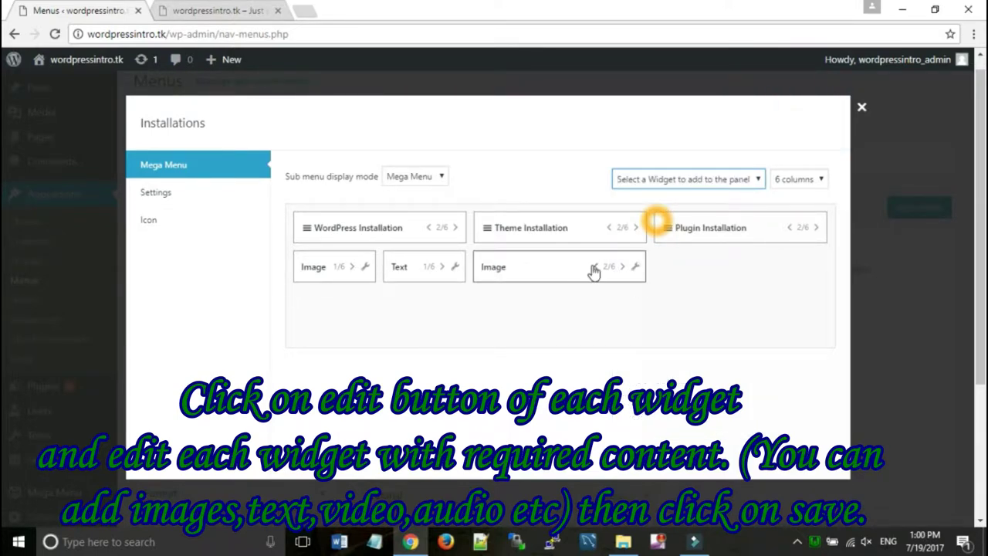
pyautogui.click(595, 267)
pyautogui.click(695, 179)
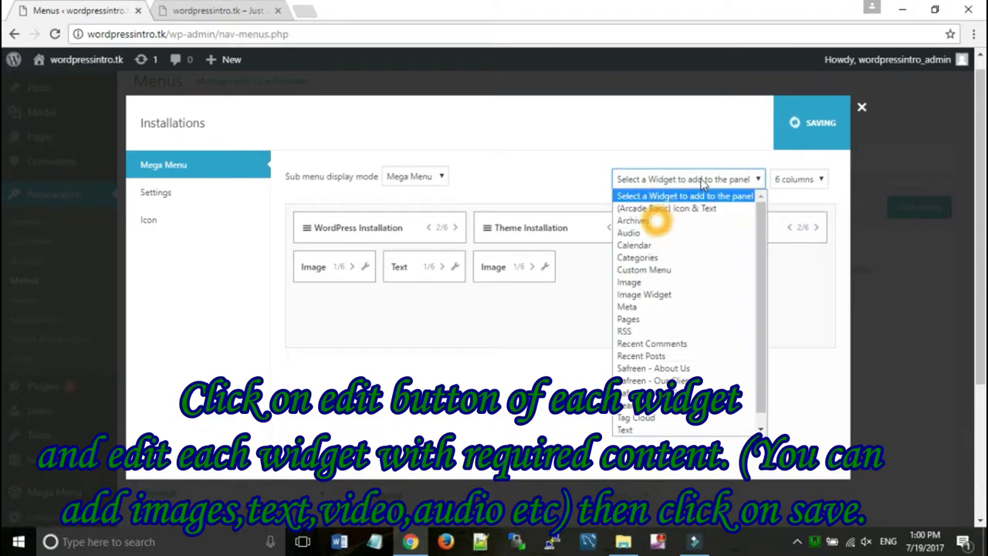
pyautogui.click(671, 430)
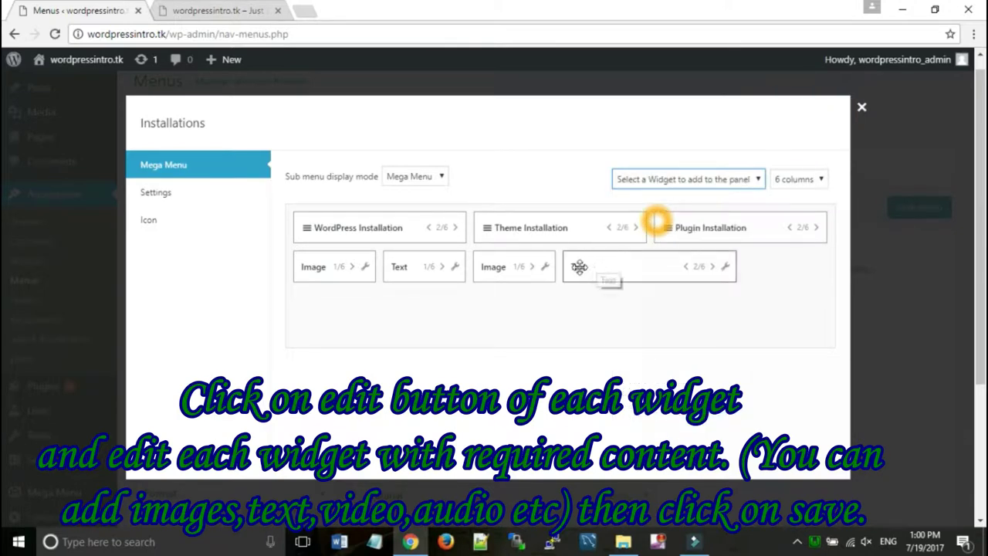
pyautogui.click(679, 266)
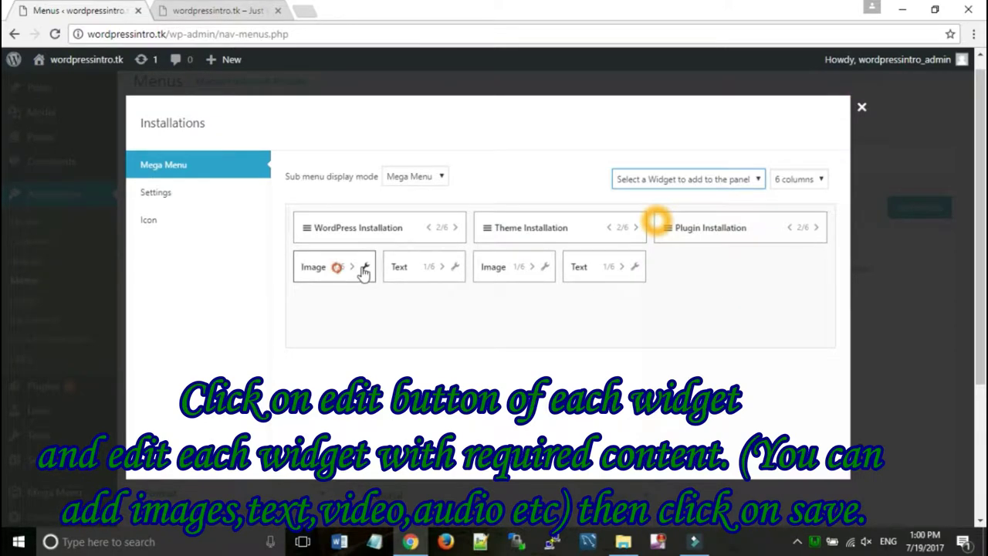
# Upload wordpress-logo-circle-298x300 from the Images > Wordpress > Icons folder and add it to the first Image widget of the Installations mega menu.
pyautogui.click(364, 267)
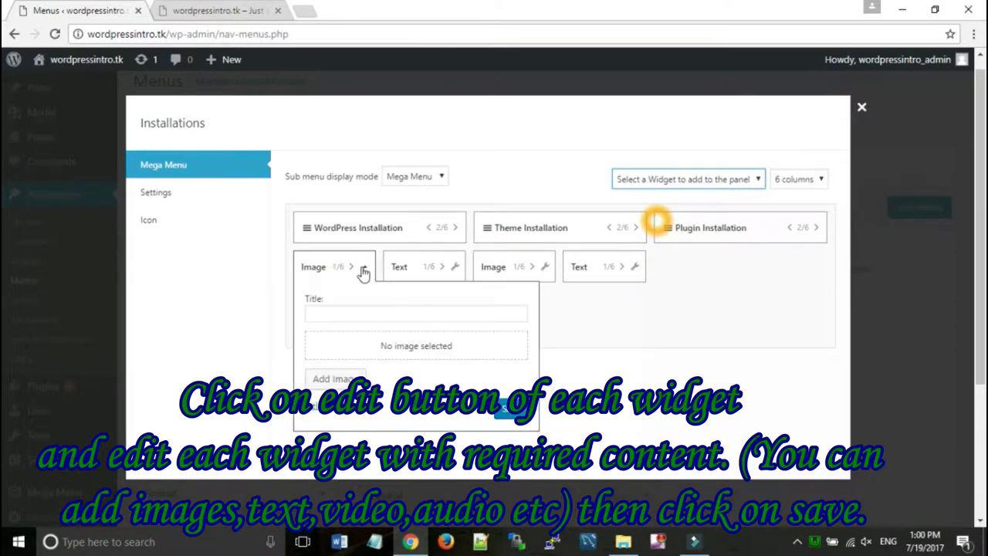
pyautogui.click(333, 380)
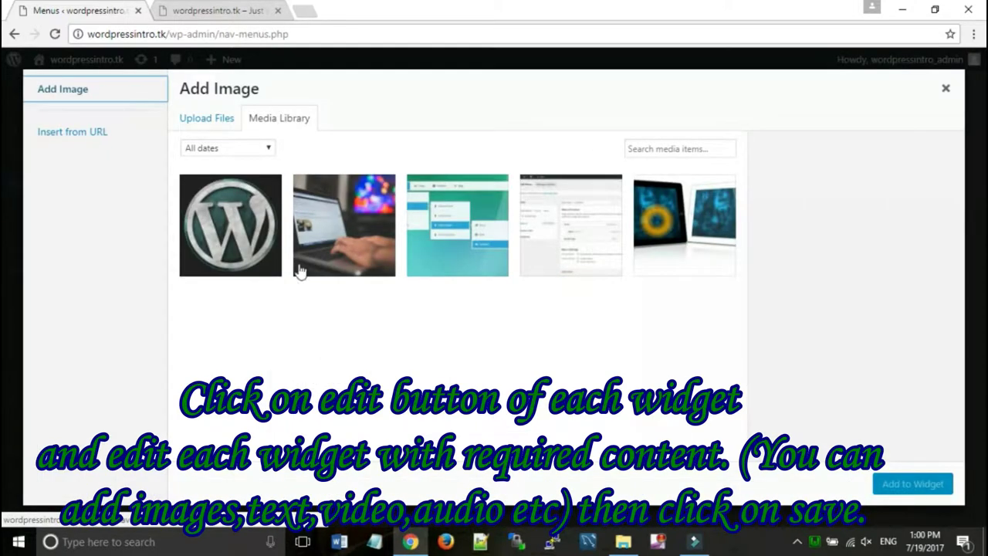
pyautogui.click(223, 120)
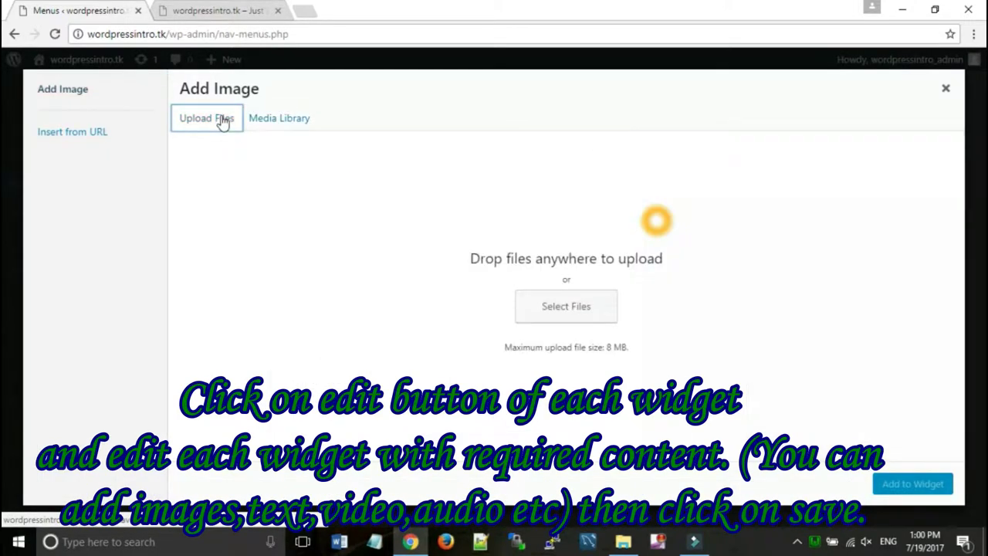
pyautogui.click(567, 307)
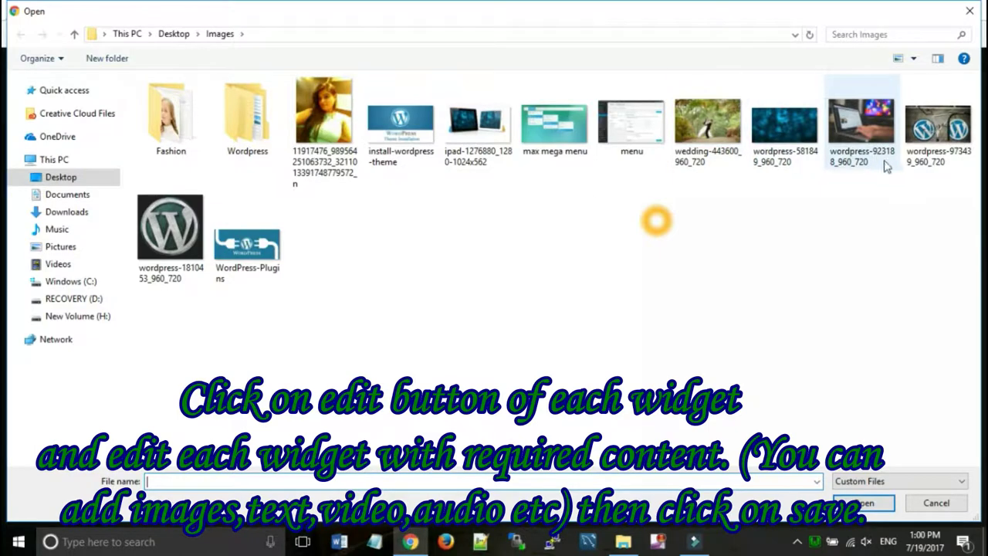
pyautogui.doubleClick(245, 125)
pyautogui.click(165, 110)
pyautogui.doubleClick(165, 110)
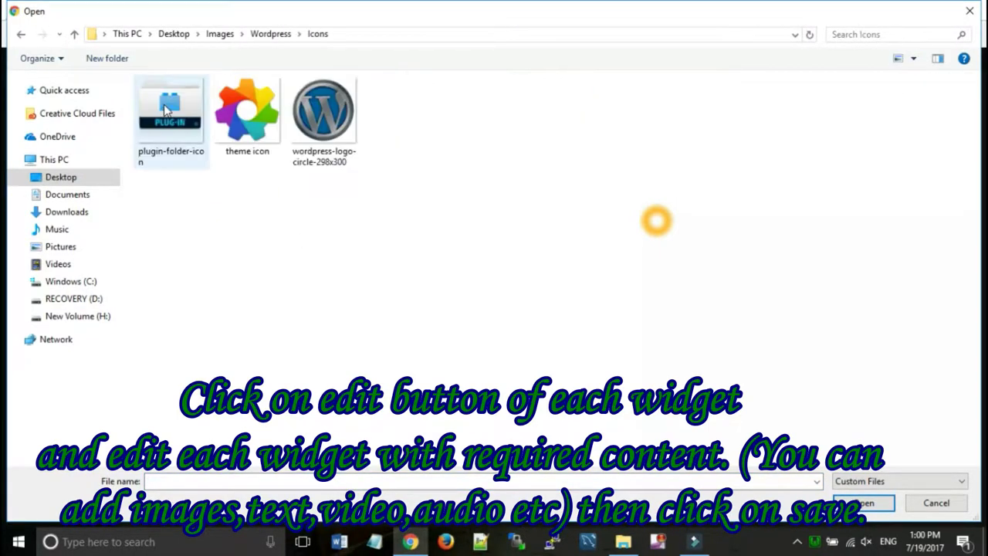
pyautogui.click(316, 152)
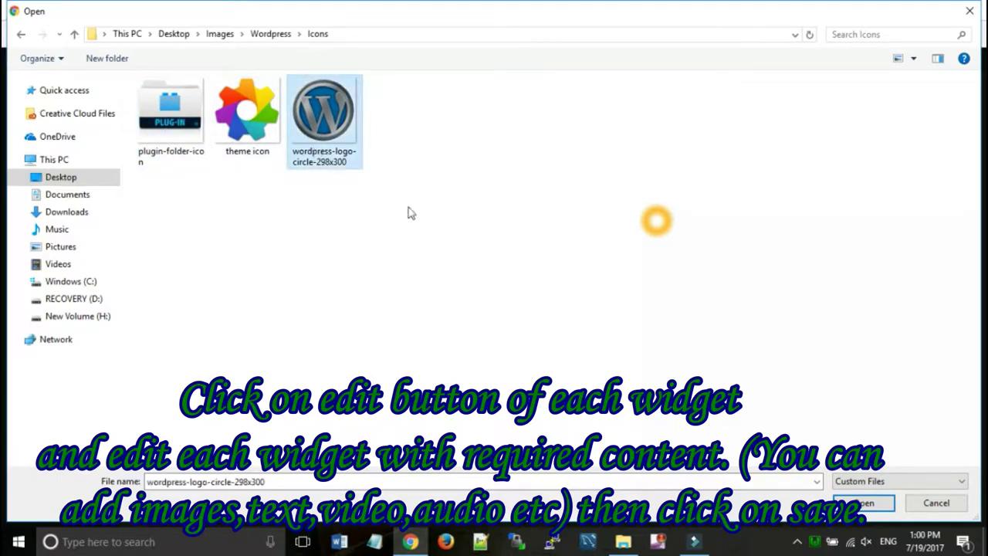
pyautogui.click(849, 496)
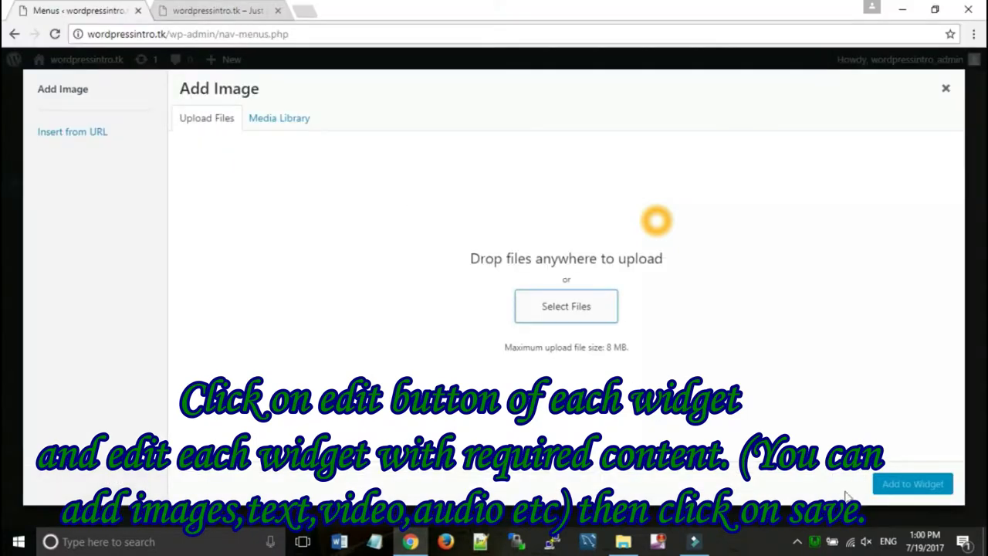
pyautogui.click(907, 492)
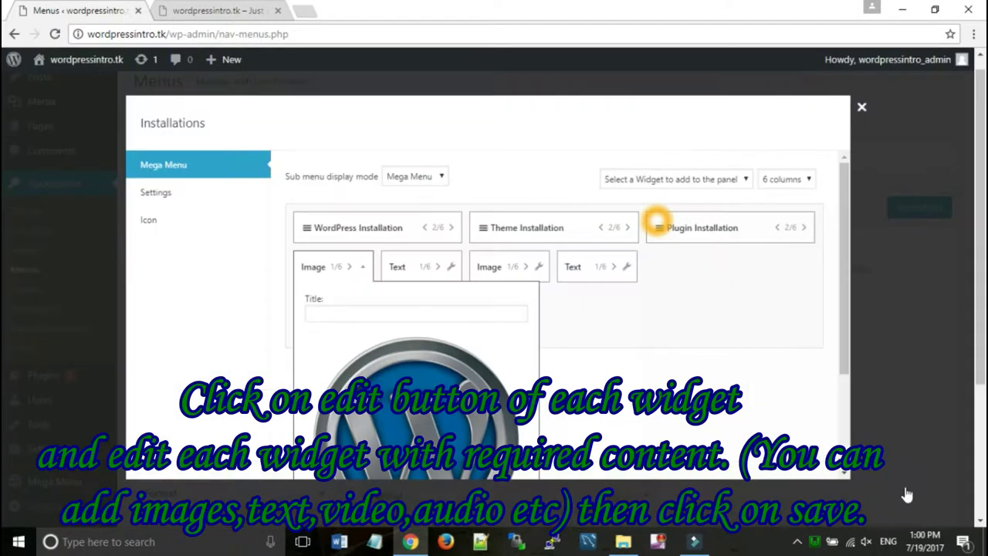
# Set the WordPress logo's display size to Thumbnail – 150 × 150, update the image, and collapse the first Image widget.
pyautogui.scroll(-1, 491, 366)
pyautogui.scroll(-2, 491, 366)
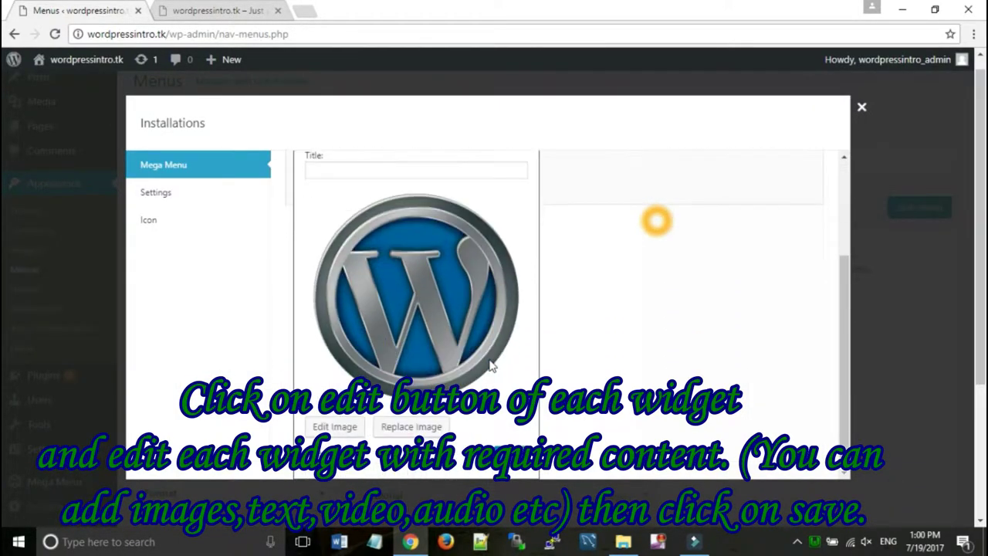
pyautogui.click(342, 429)
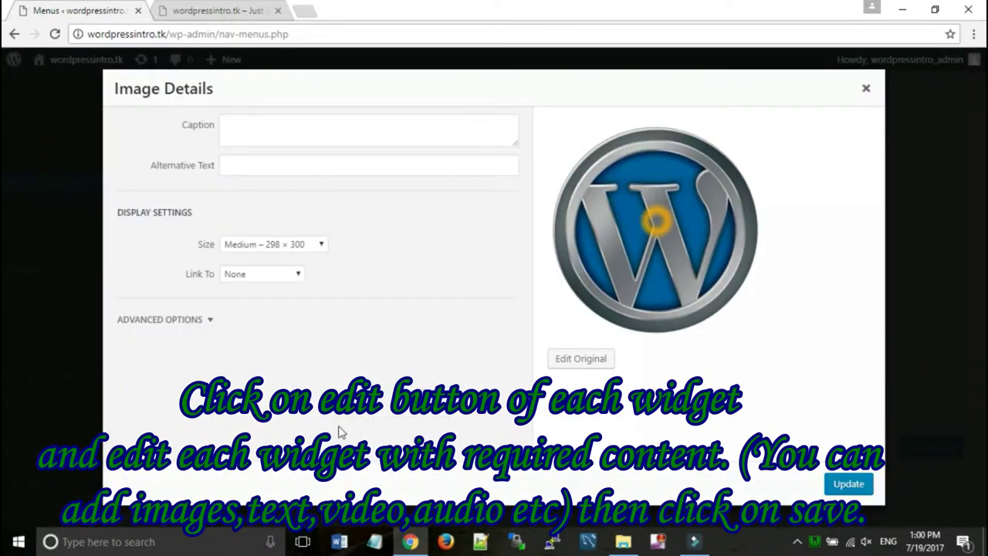
pyautogui.click(300, 244)
pyautogui.click(279, 260)
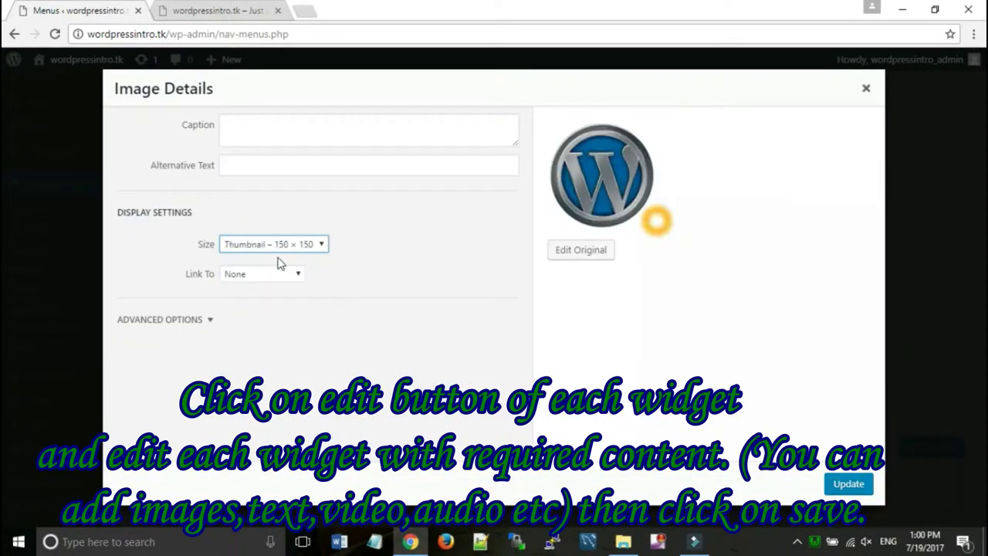
pyautogui.click(851, 487)
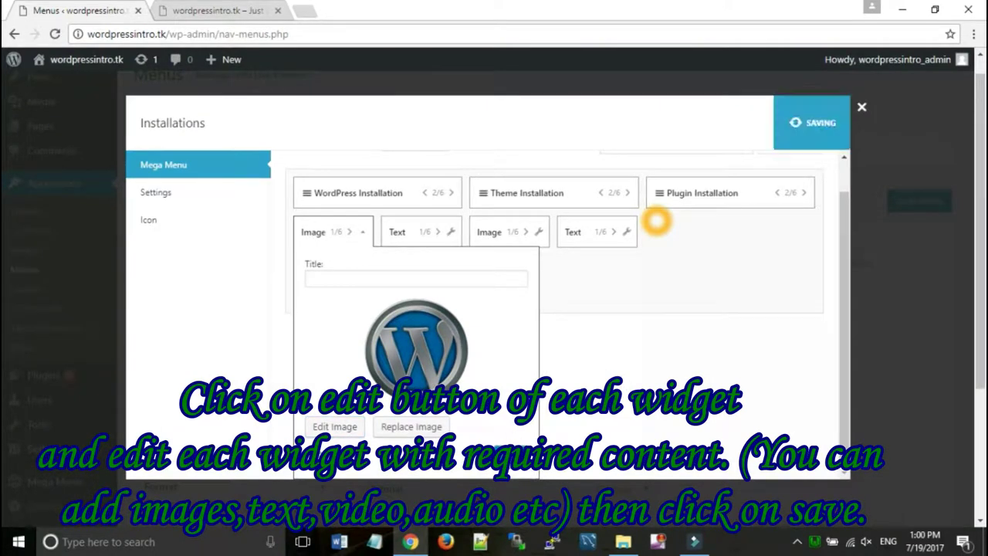
pyautogui.click(365, 233)
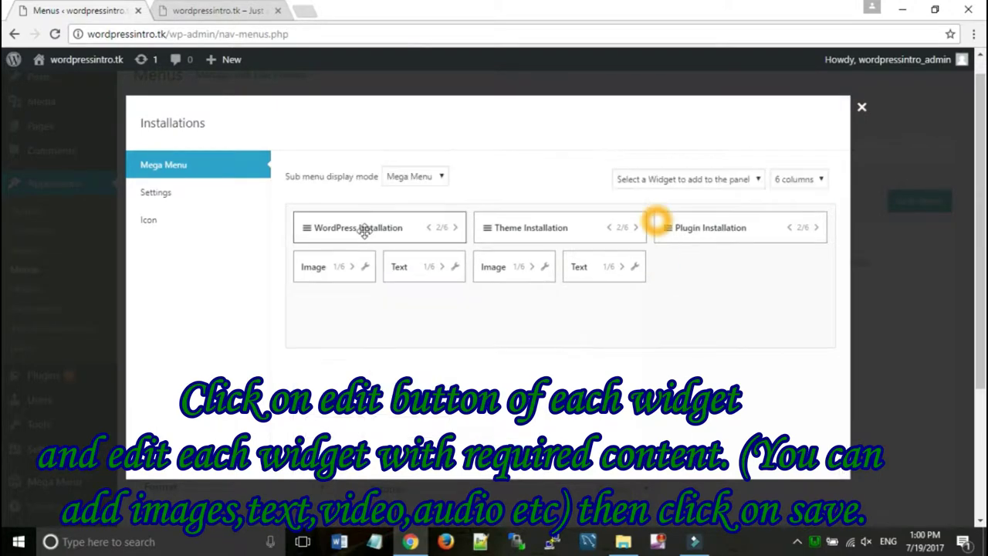
# Reload the live wordpressintro.tk page and check the logo in the Installations mega menu.
pyautogui.click(221, 11)
pyautogui.moveTo(120, 91)
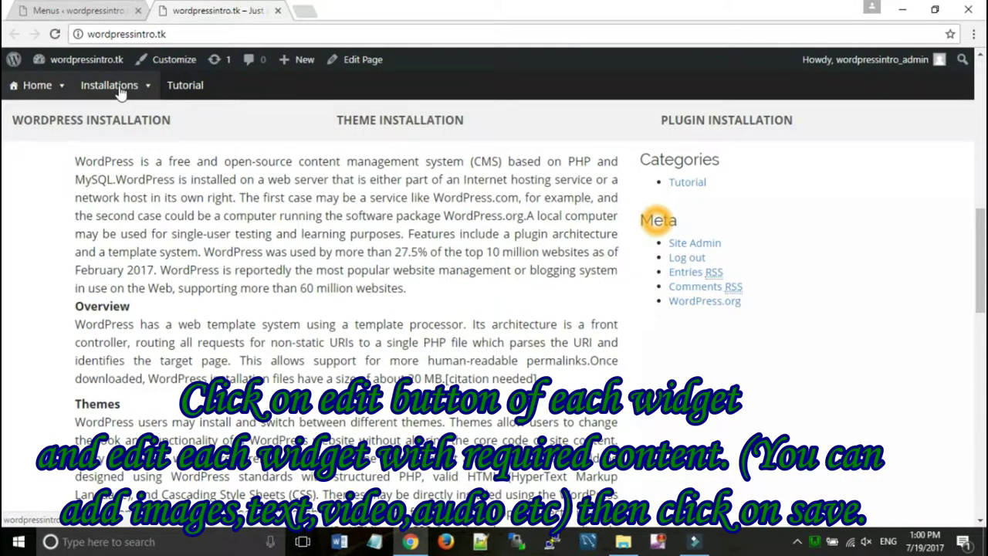
pyautogui.click(56, 36)
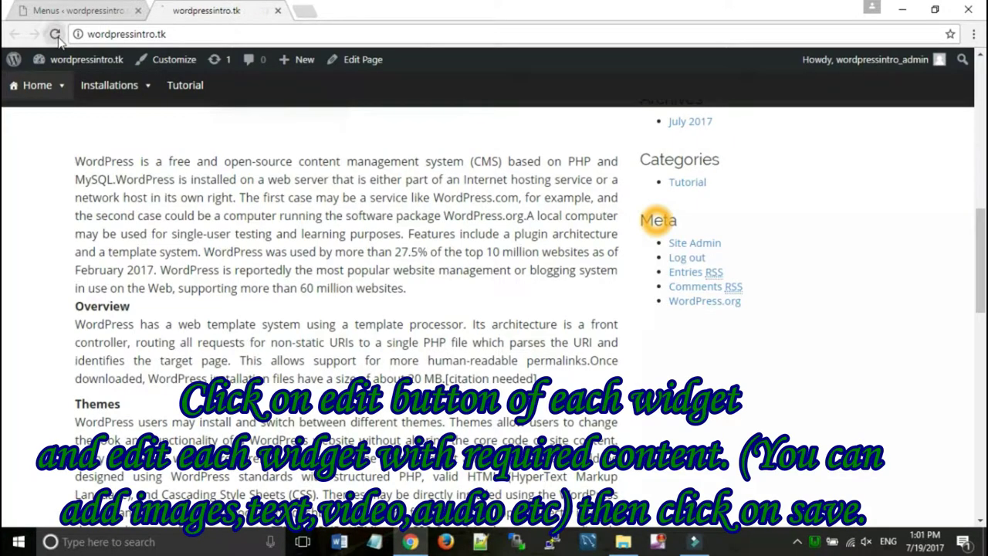
pyautogui.click(127, 85)
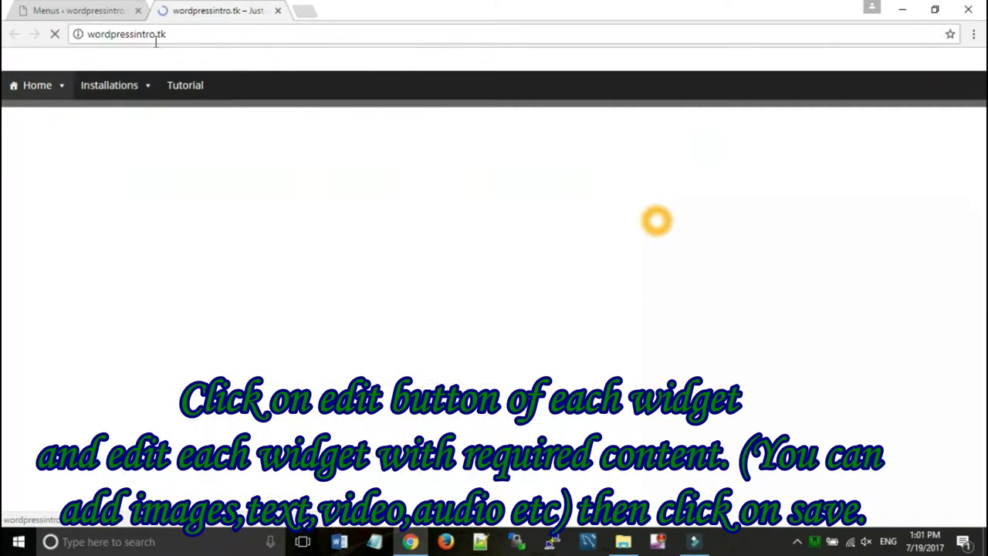
pyautogui.moveTo(132, 85)
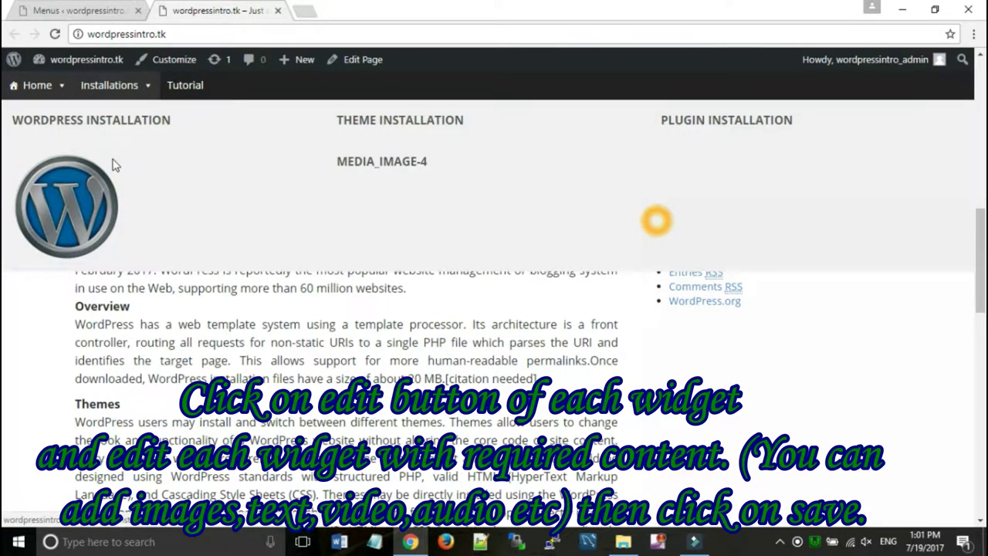
# Enter "This page tells about steps for installing wordpress on localhost." in the first Text widget of the Installations mega menu, then save and collapse it.
pyautogui.click(74, 11)
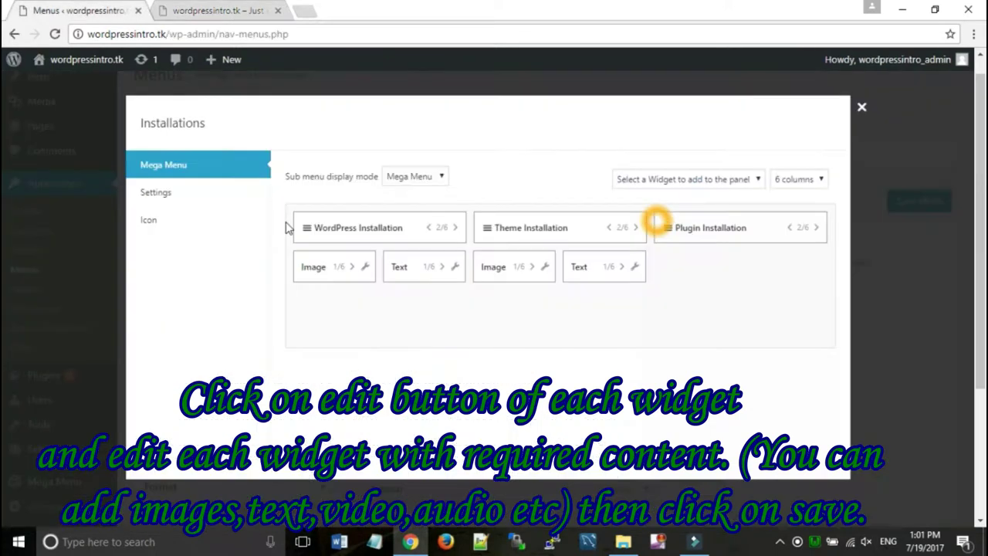
pyautogui.click(455, 267)
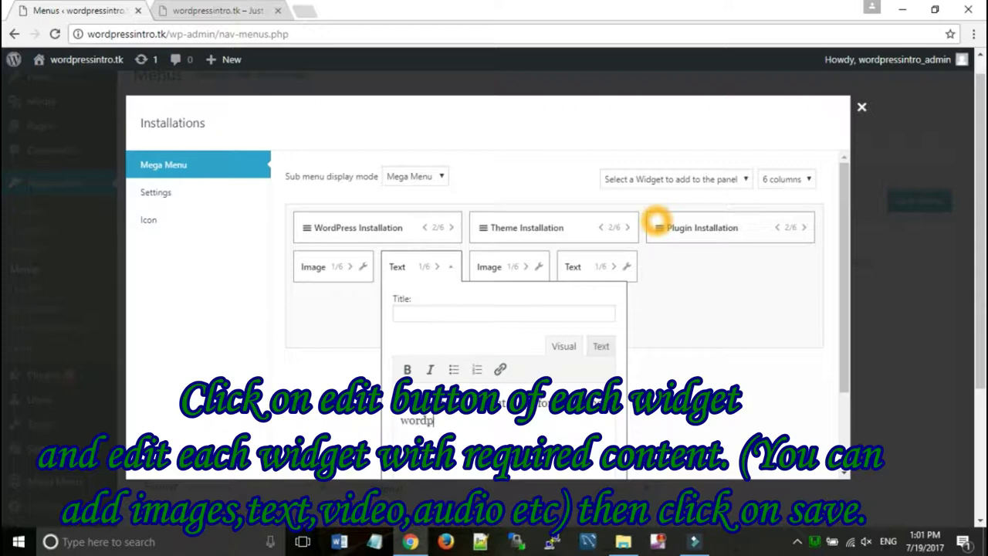
pyautogui.write('ss on localhos')
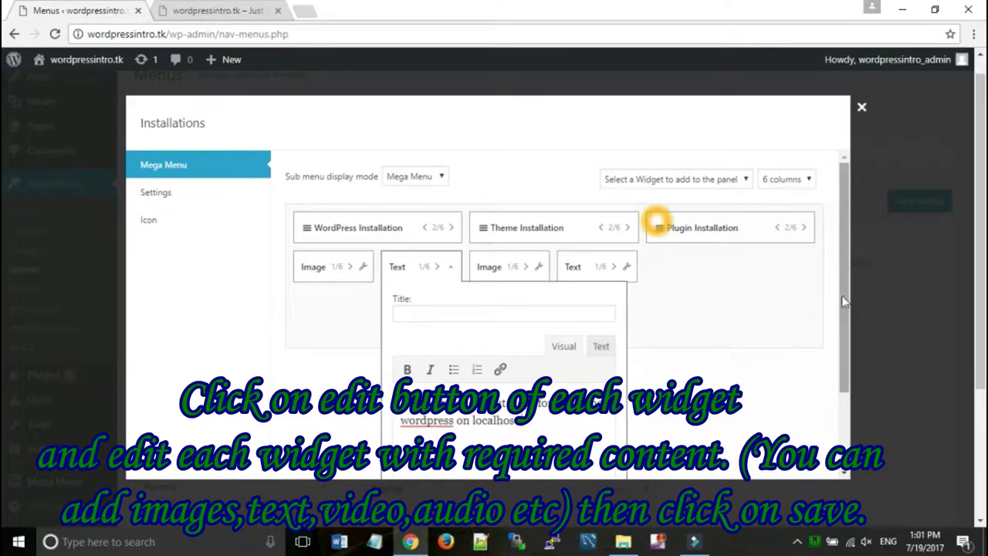
pyautogui.moveTo(843, 297); pyautogui.dragTo(852, 393)
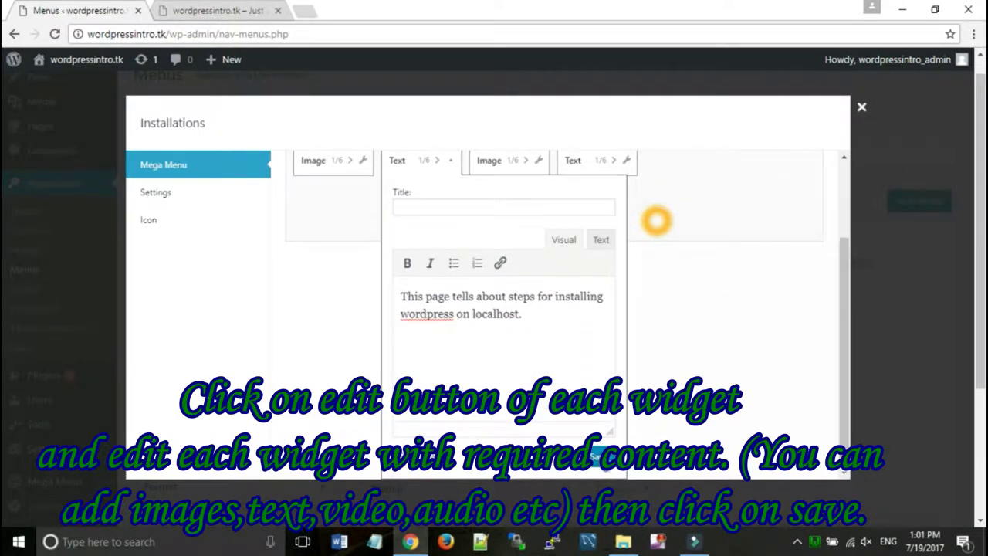
pyautogui.click(599, 453)
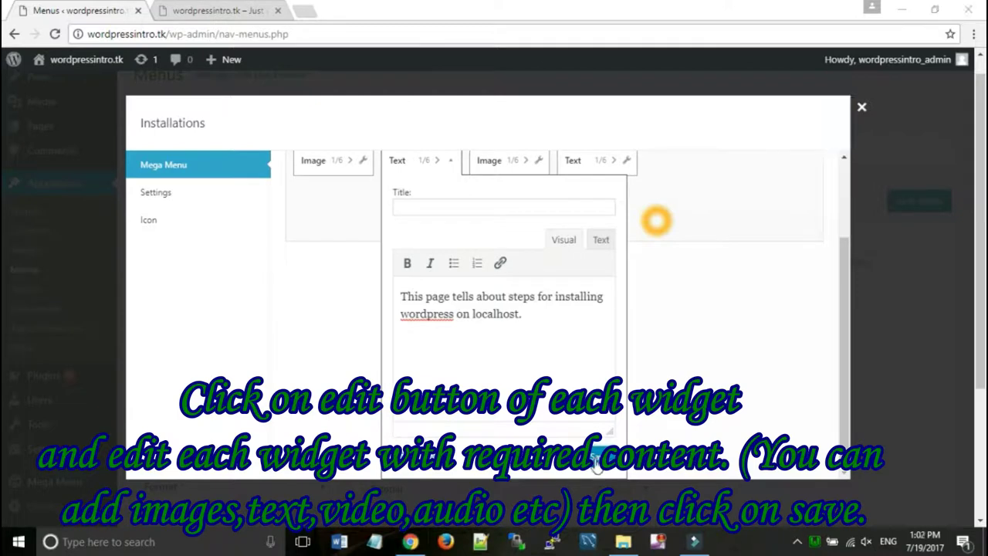
pyautogui.click(451, 161)
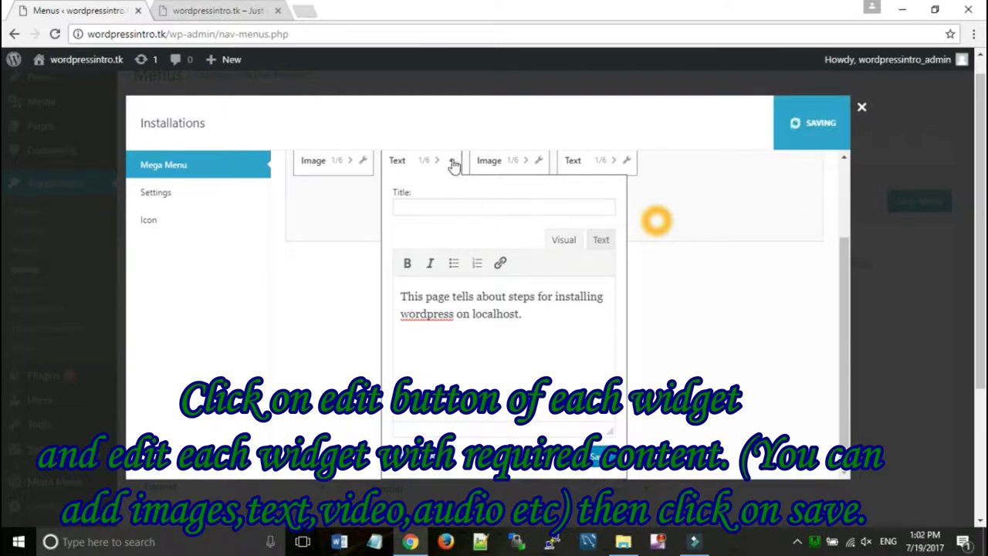
# Reload the live site and check the WordPress Installation description in the Installations mega menu.
pyautogui.click(232, 11)
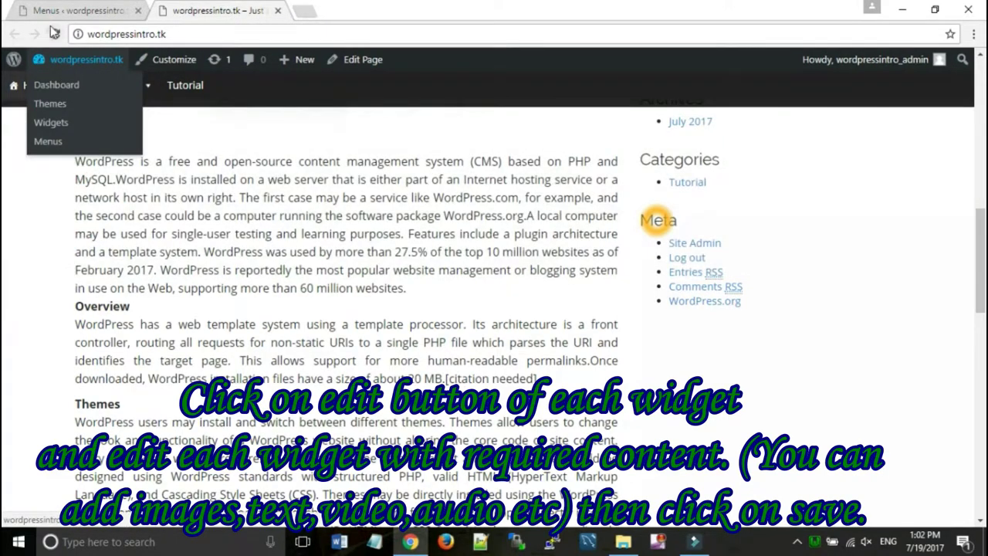
pyautogui.click(146, 87)
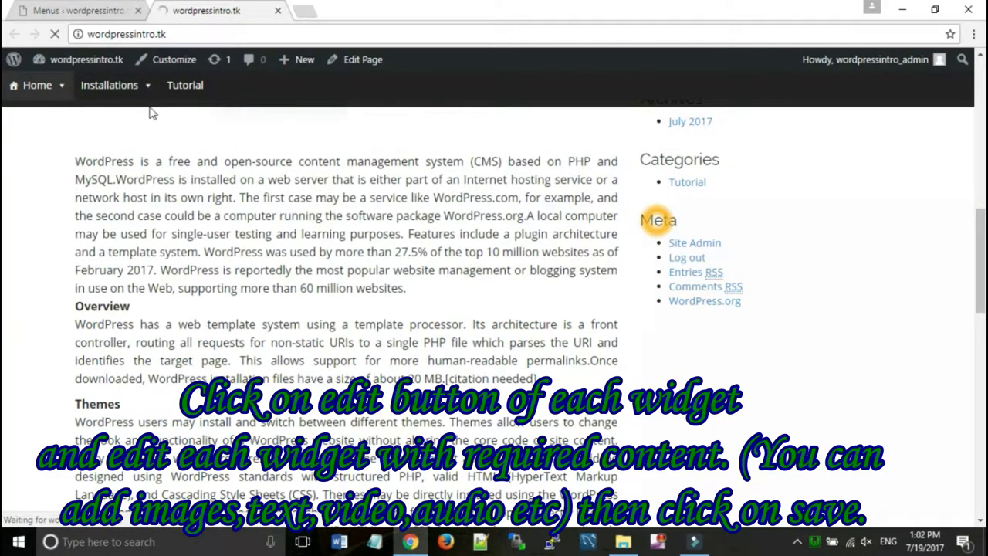
pyautogui.moveTo(145, 85)
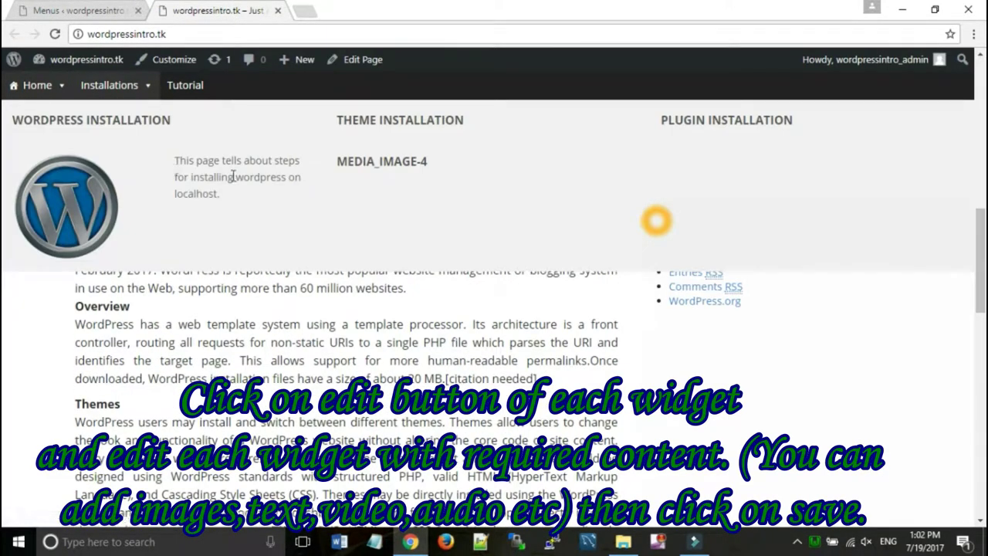
# Upload plugin-folder-icon from the Images > Wordpress > Icons folder and add it to the second Image widget of the Installations mega menu.
pyautogui.click(68, 7)
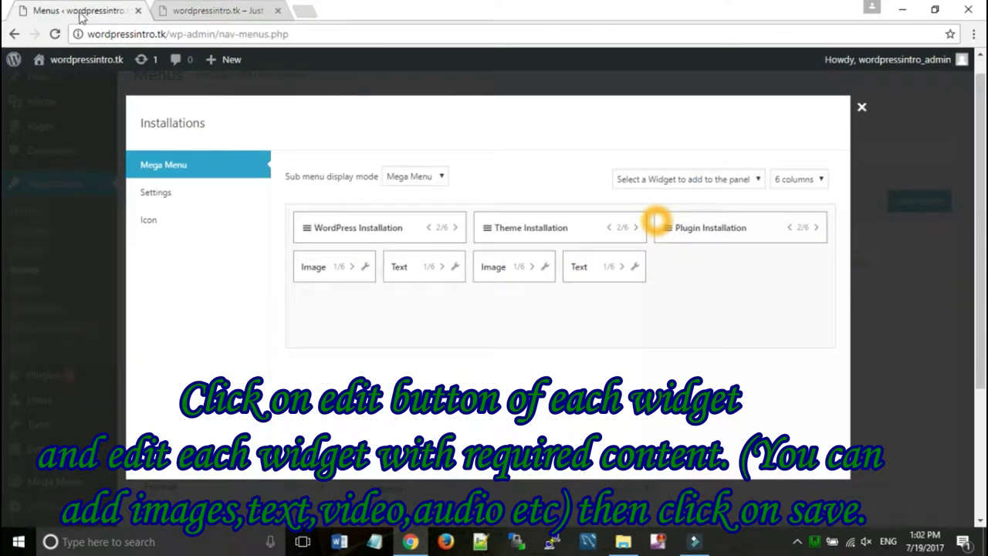
pyautogui.click(545, 268)
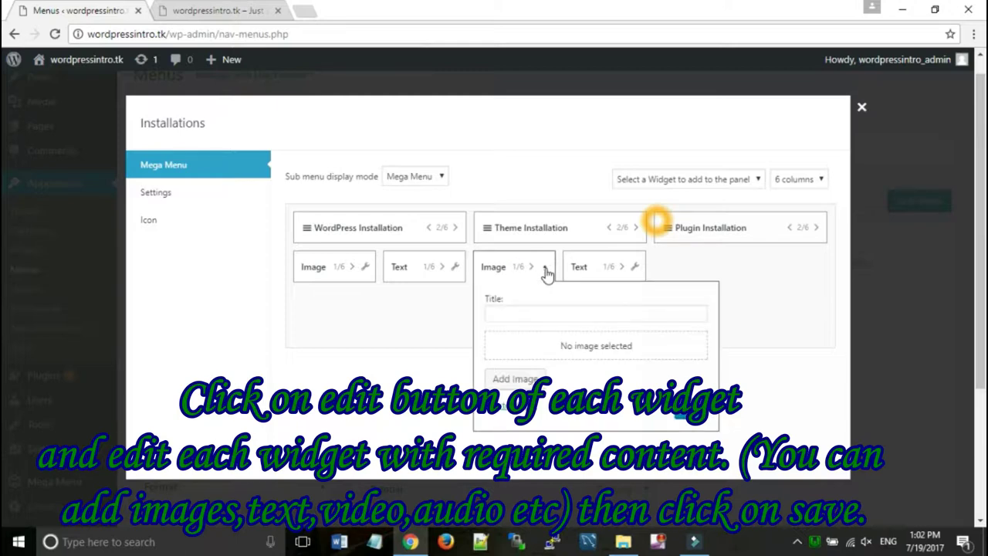
pyautogui.click(522, 383)
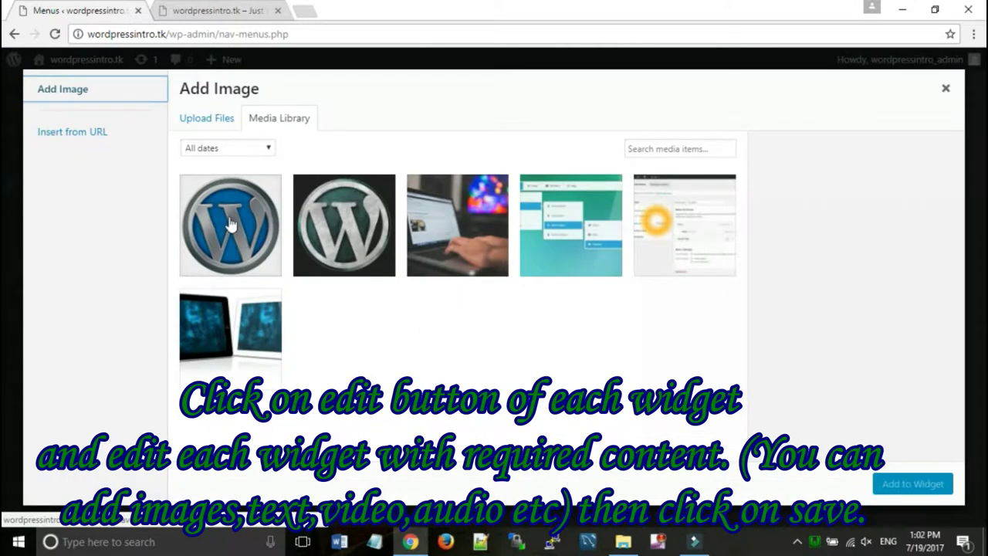
pyautogui.click(216, 120)
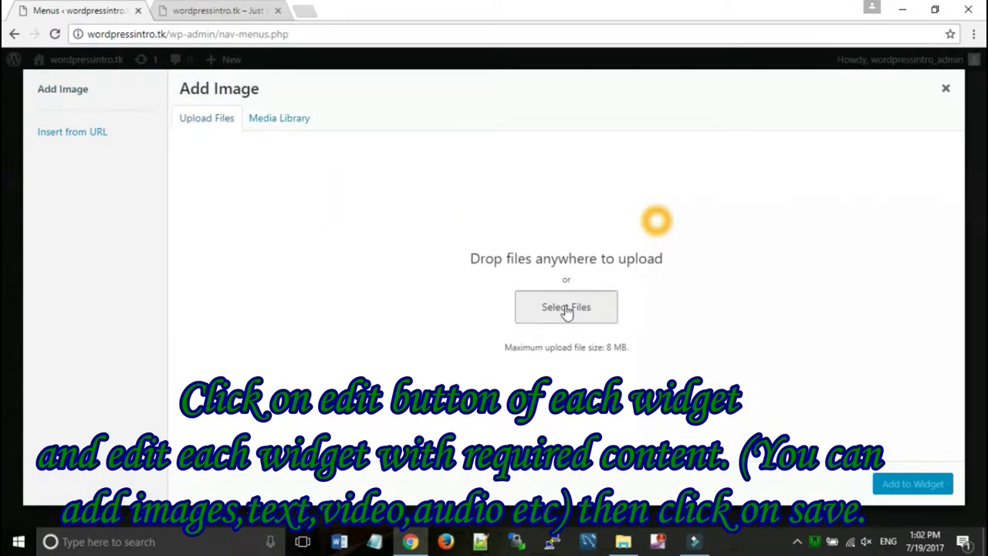
pyautogui.click(567, 310)
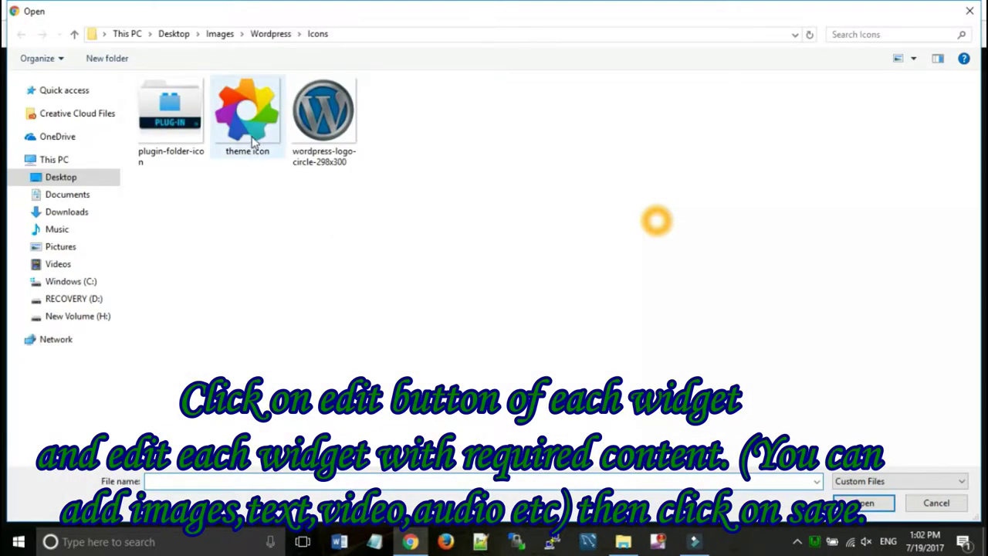
pyautogui.click(184, 137)
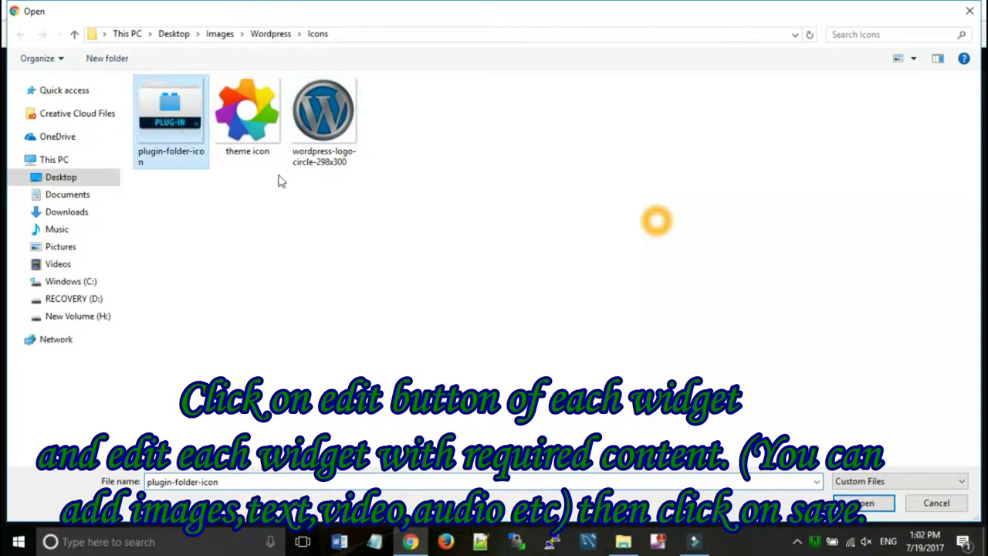
pyautogui.click(863, 504)
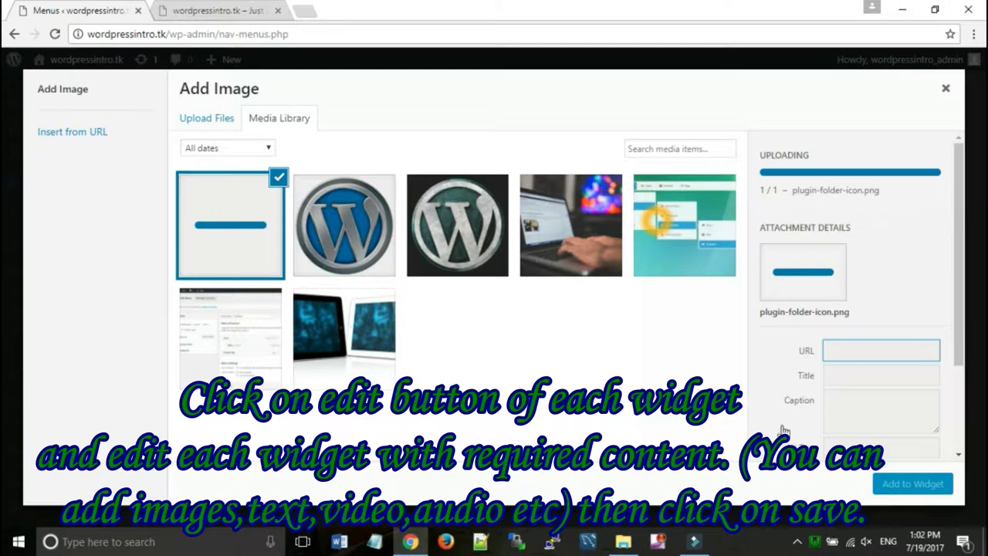
pyautogui.click(895, 490)
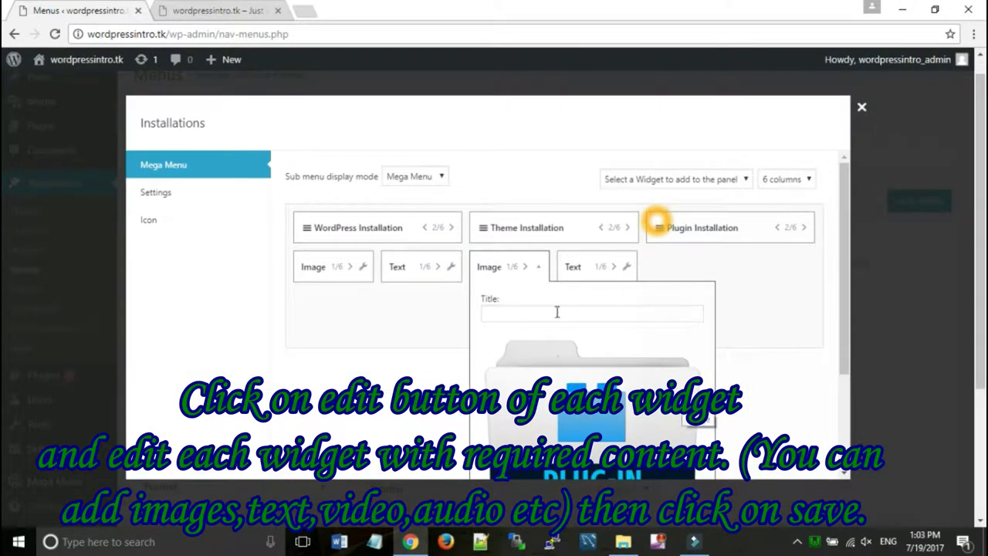
# Add a third pair of Image and Text widgets, each 1/6 wide, and place the plugin icon's Image widget under Plugin Installation.
pyautogui.moveTo(505, 263); pyautogui.dragTo(697, 270)
pyautogui.moveTo(591, 265); pyautogui.dragTo(500, 267)
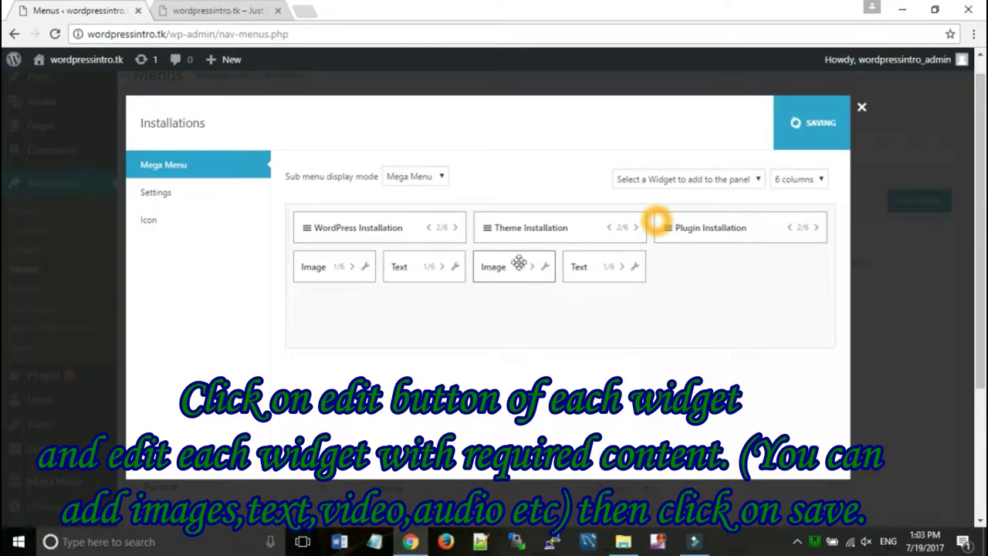
pyautogui.click(753, 184)
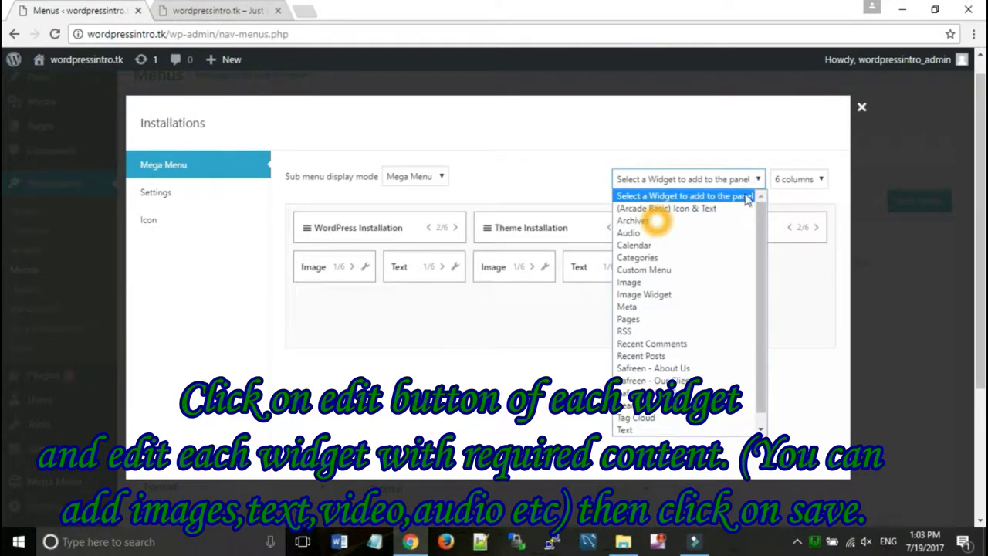
pyautogui.click(680, 284)
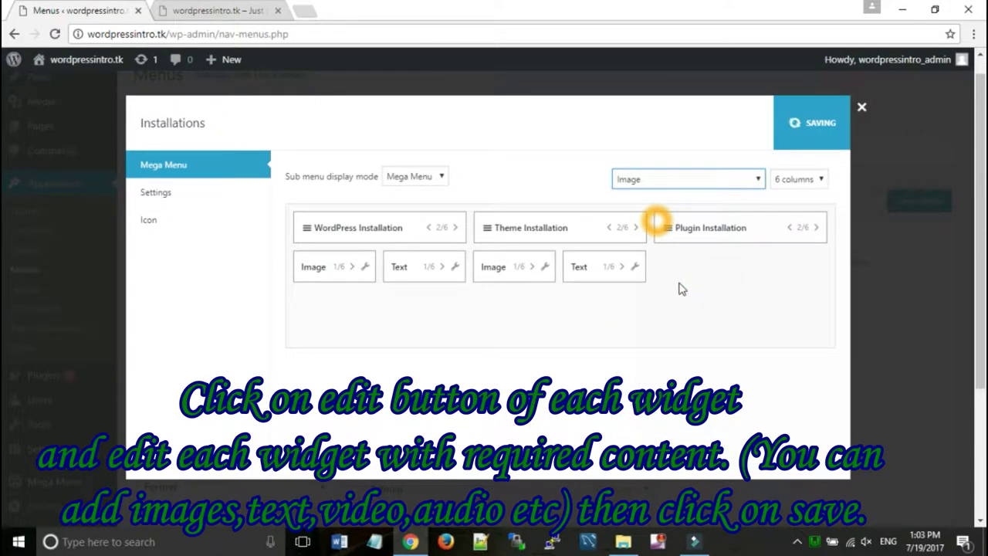
pyautogui.click(756, 179)
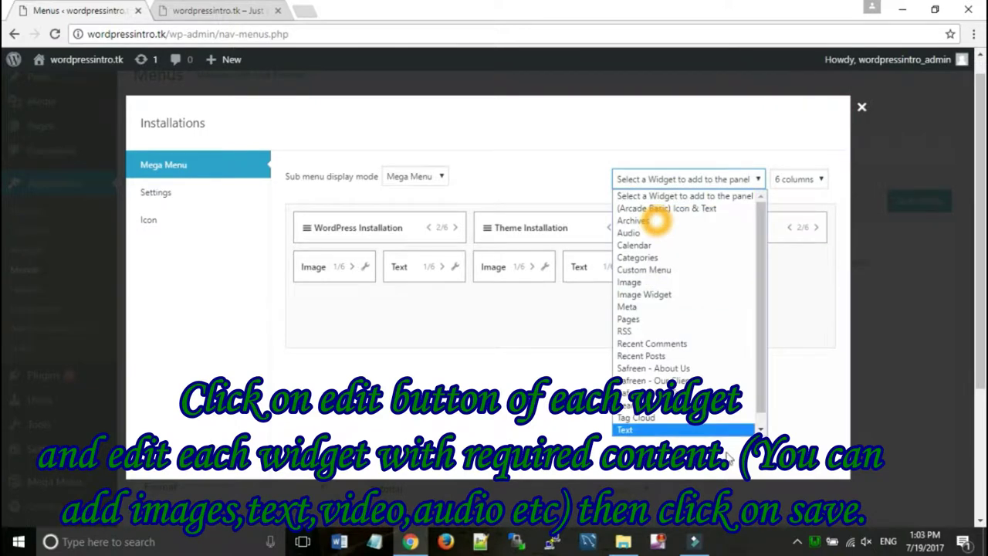
pyautogui.click(712, 431)
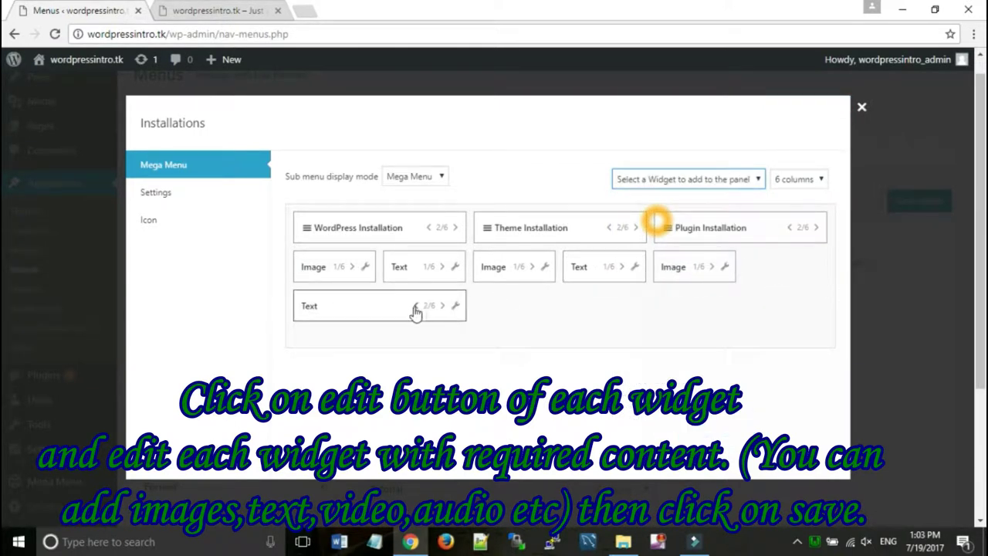
pyautogui.click(415, 306)
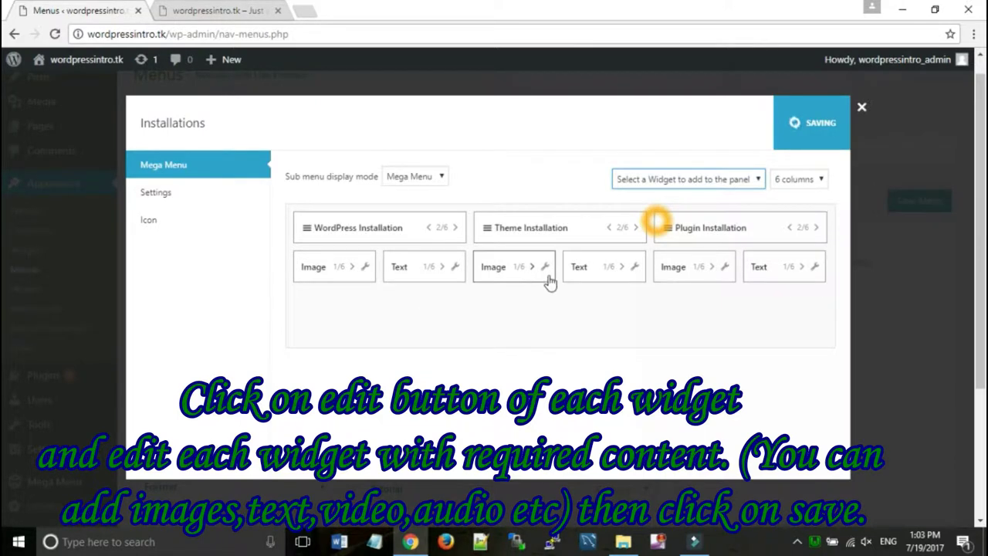
pyautogui.moveTo(502, 270); pyautogui.dragTo(673, 269)
pyautogui.moveTo(584, 269); pyautogui.dragTo(498, 270)
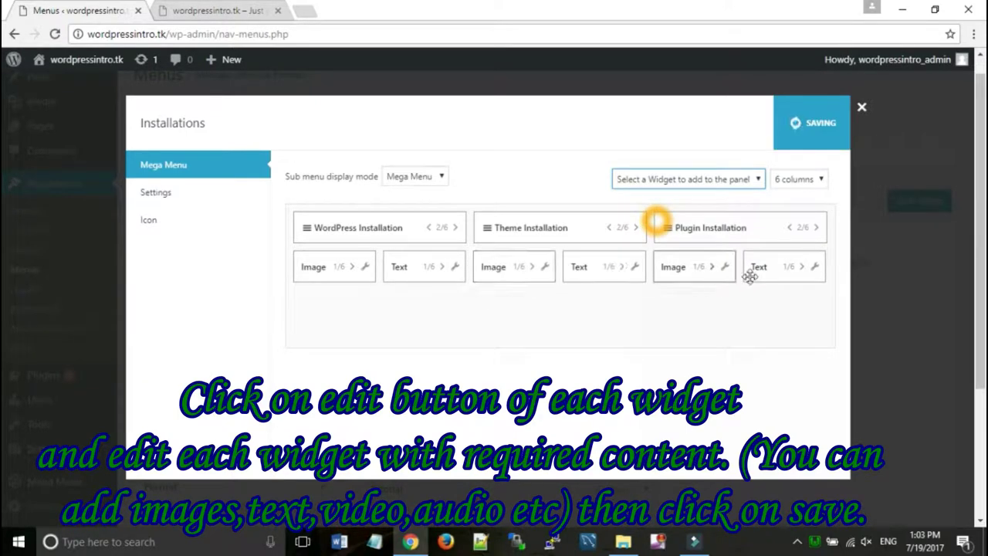
# Enter "This Page shows about steps for installing and activating plugins in wordpress." in the Text widget under Plugin Installation, then save and collapse it.
pyautogui.click(814, 267)
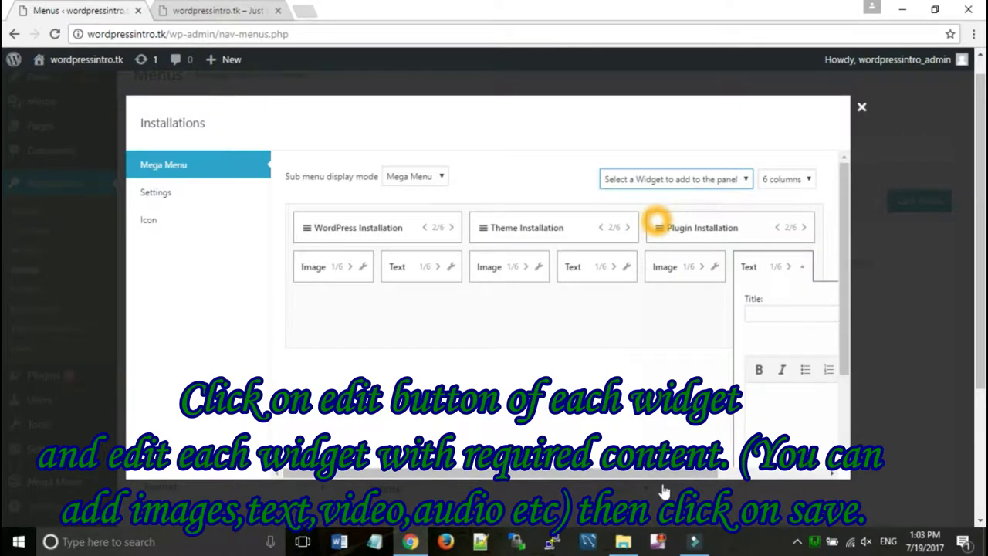
pyautogui.moveTo(663, 474); pyautogui.dragTo(772, 474)
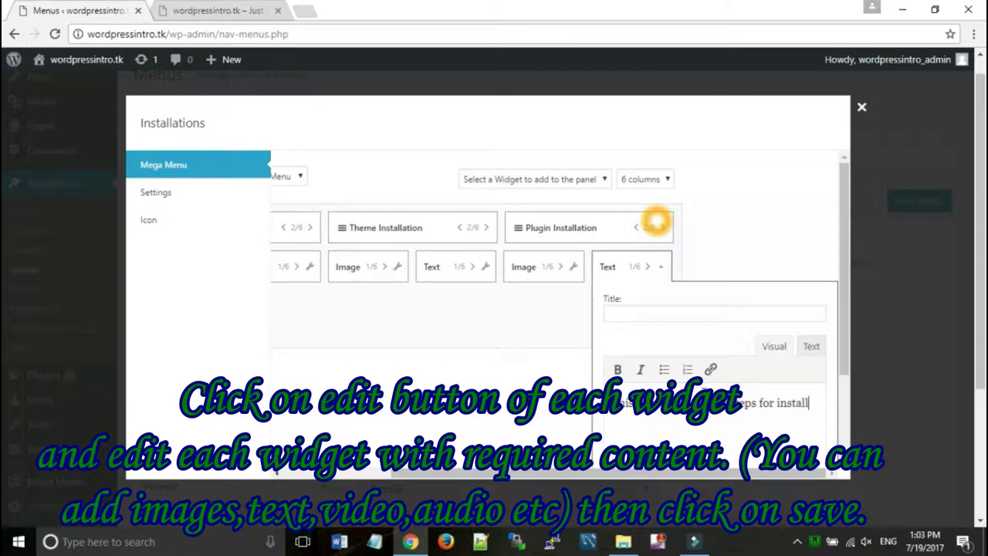
pyautogui.write('ing and activating plugins')
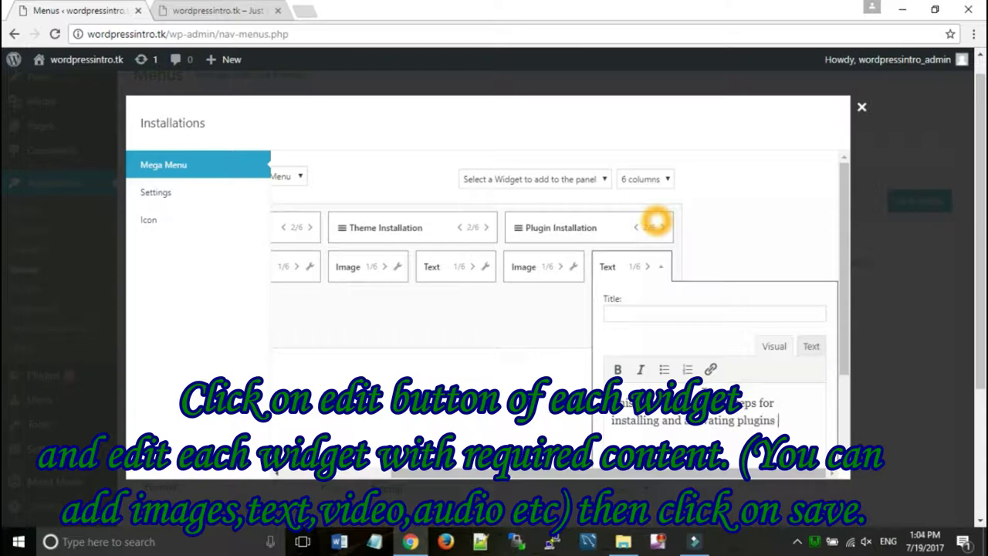
pyautogui.write('press')
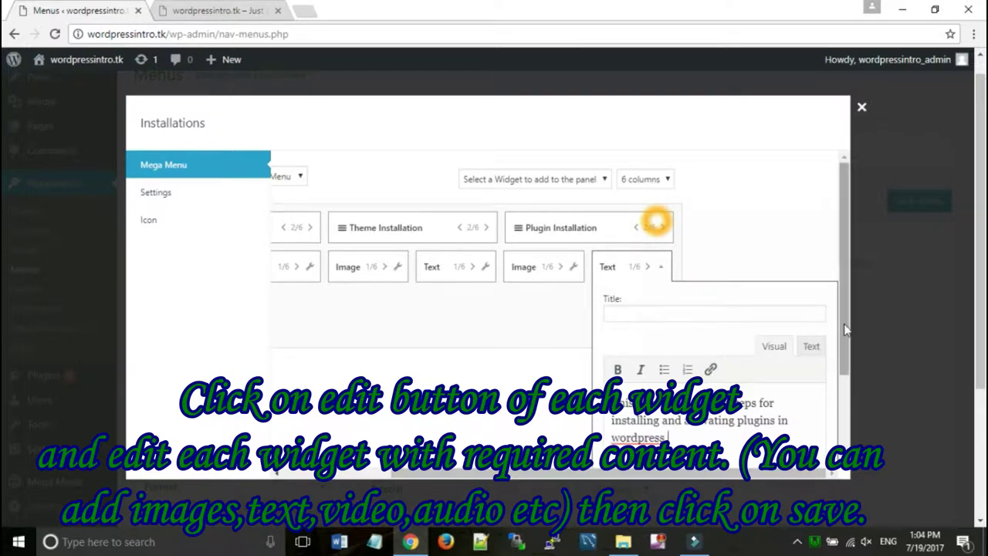
pyautogui.scroll(-2, 844, 411)
pyautogui.click(809, 445)
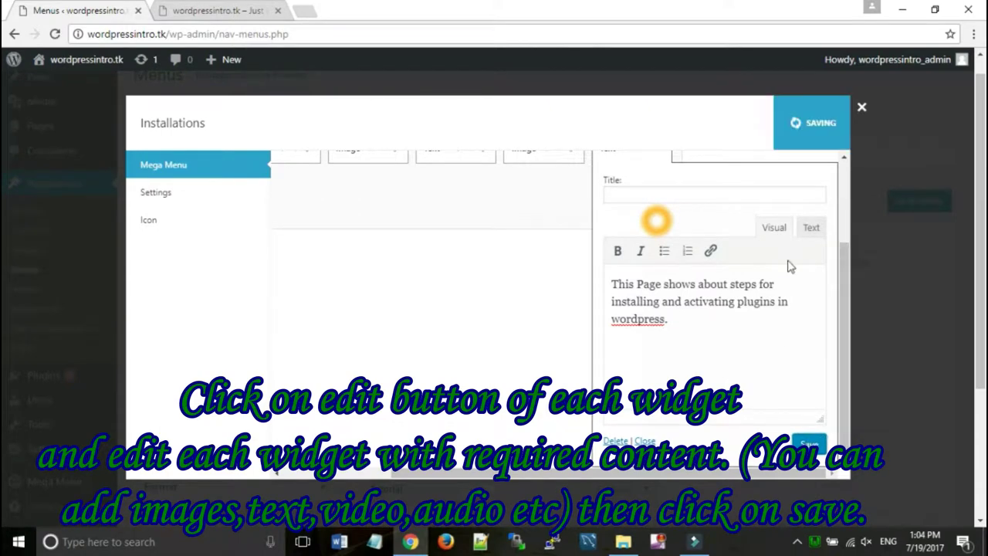
pyautogui.scroll(2, 847, 297)
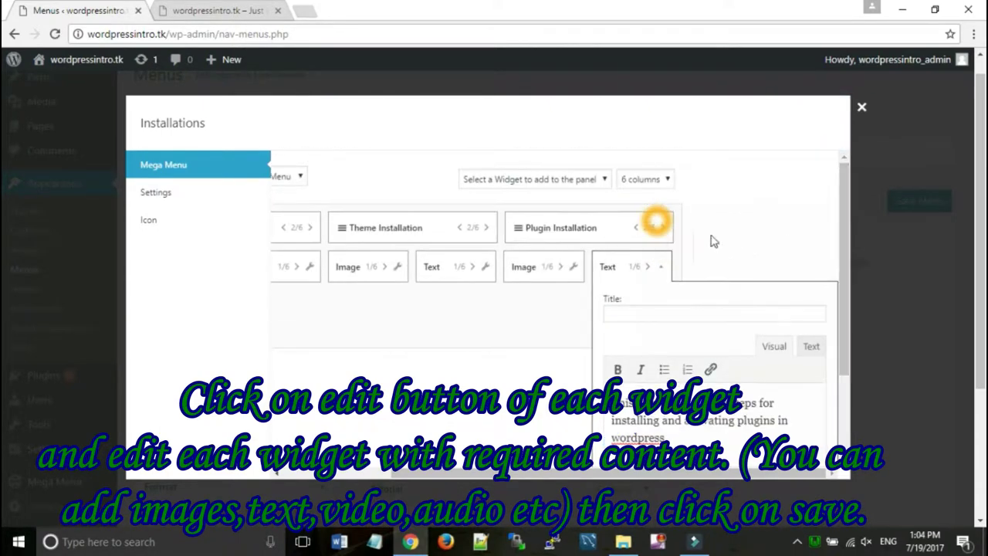
pyautogui.click(662, 266)
# Reload the live site and check the plugin image and text in the Installations mega menu.
pyautogui.click(216, 10)
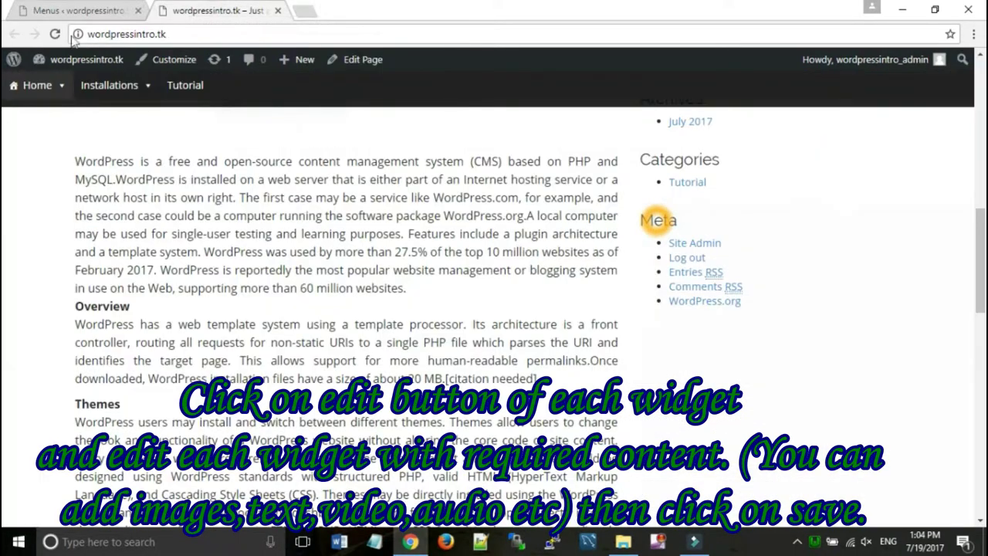
pyautogui.click(54, 36)
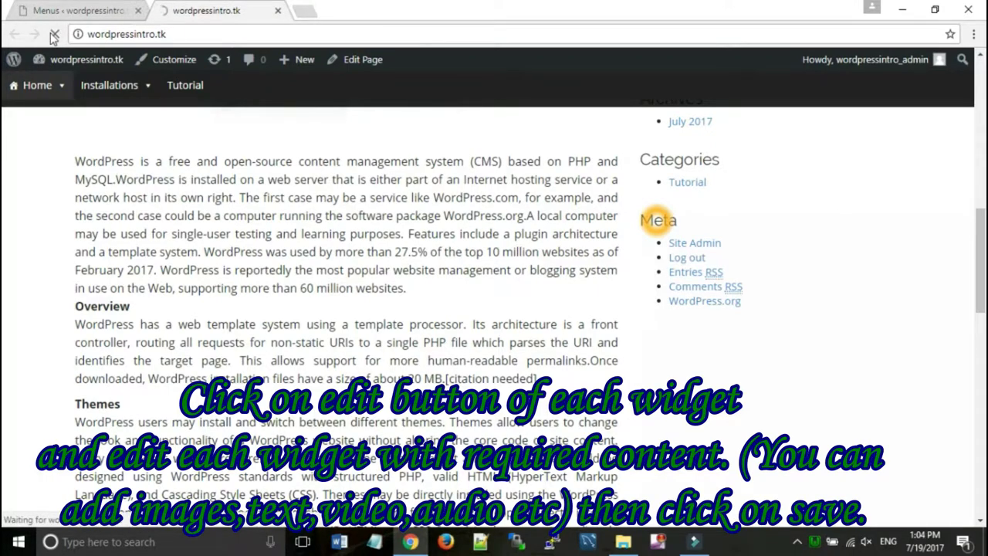
pyautogui.moveTo(148, 93)
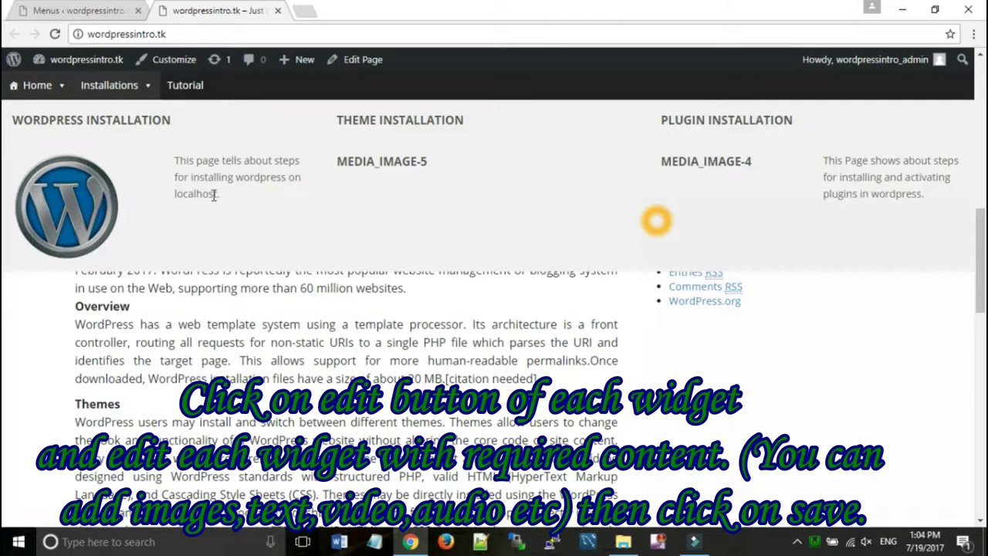
# Set the plugin icon in the Image widget under Plugin Installation to Thumbnail – 150 × 150 and update it.
pyautogui.click(83, 8)
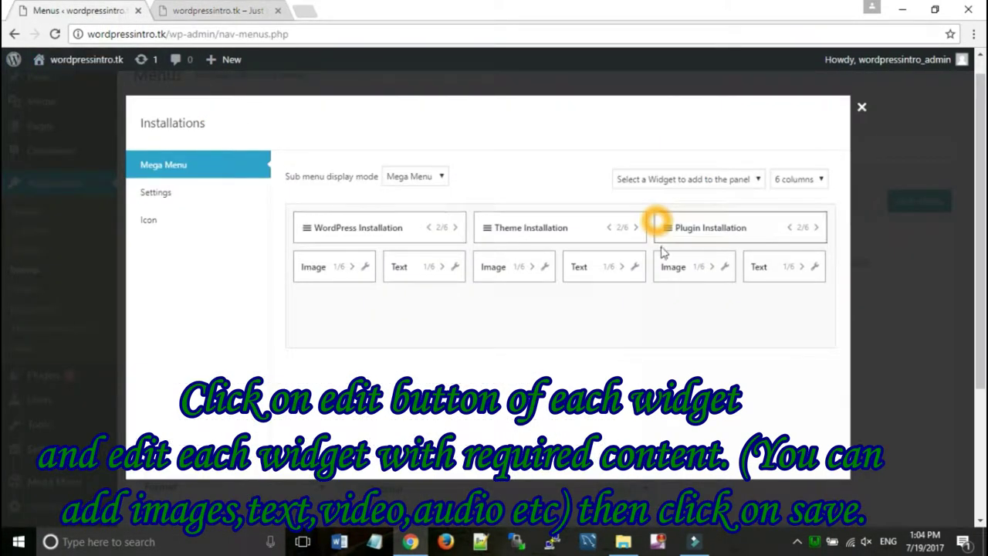
pyautogui.click(726, 267)
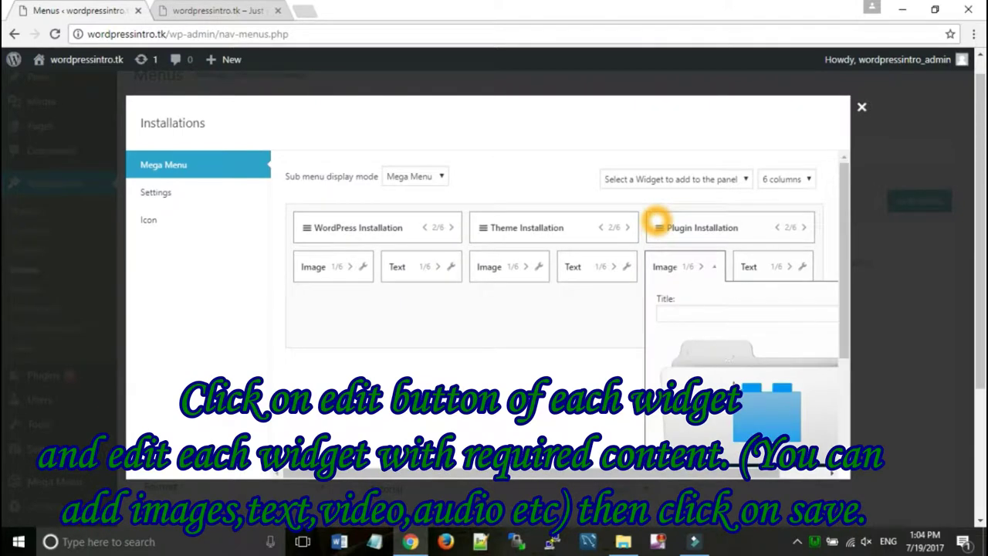
pyautogui.scroll(-2, 655, 220)
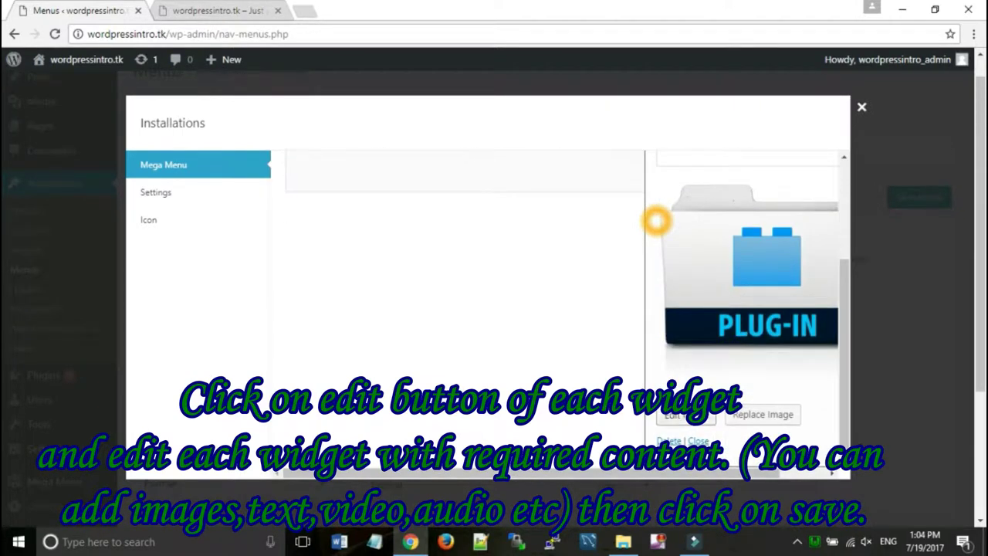
pyautogui.click(655, 220)
pyautogui.click(290, 244)
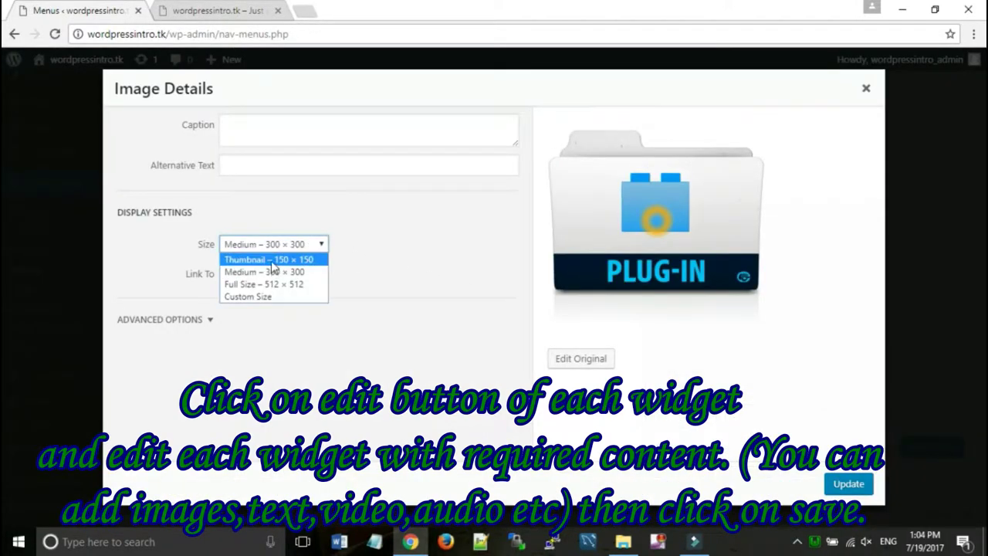
pyautogui.click(275, 260)
pyautogui.click(834, 486)
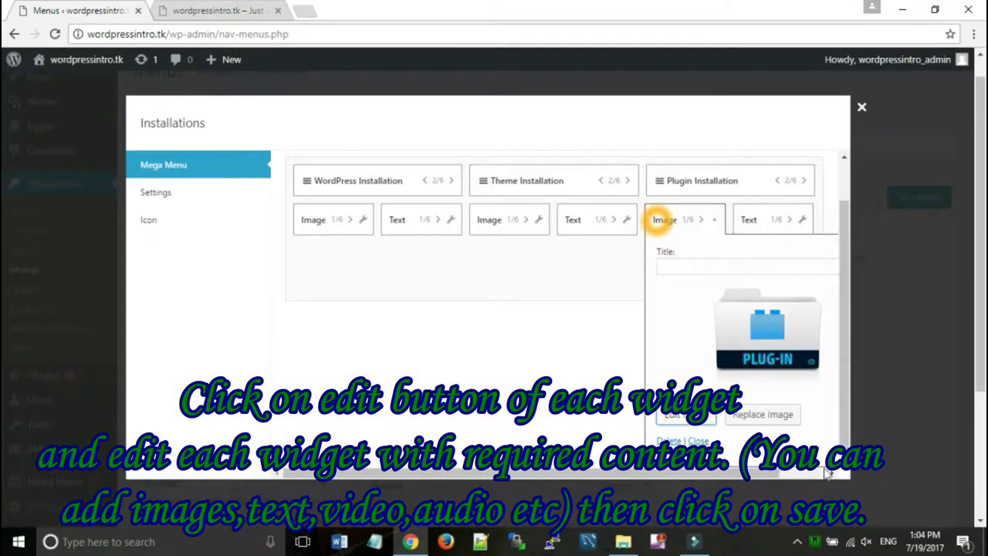
# Reload the live site to check the resized plugin icon and return to the menu editor.
pyautogui.click(225, 9)
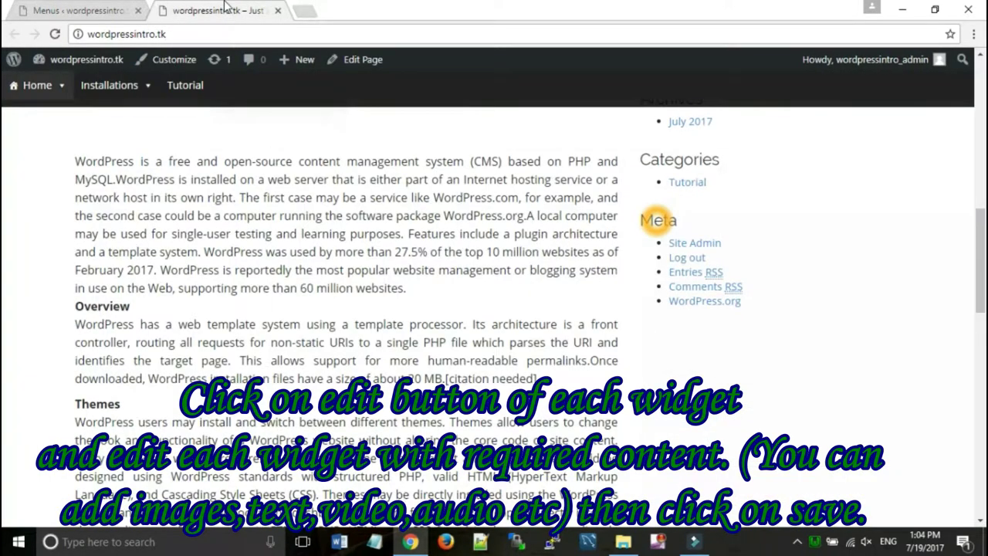
pyautogui.click(57, 36)
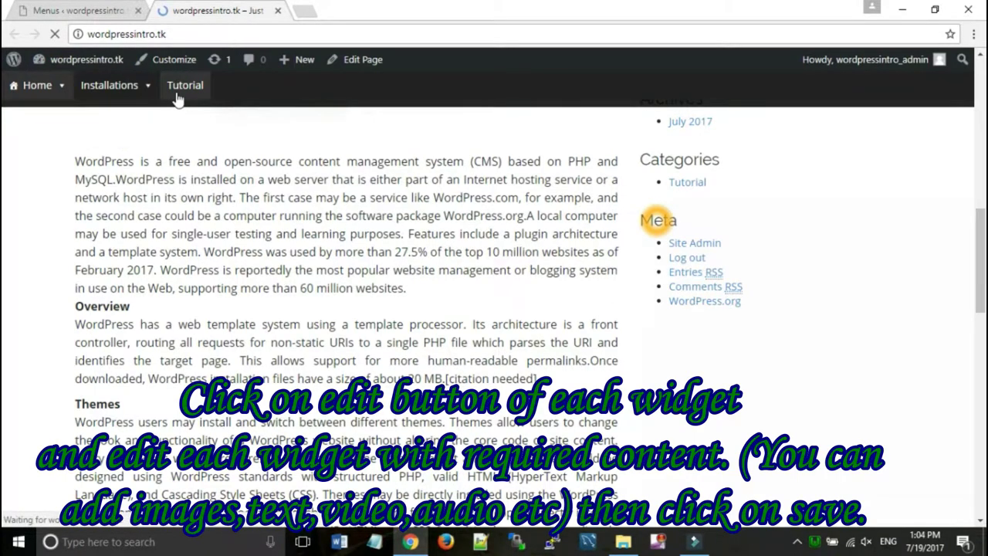
pyautogui.click(85, 11)
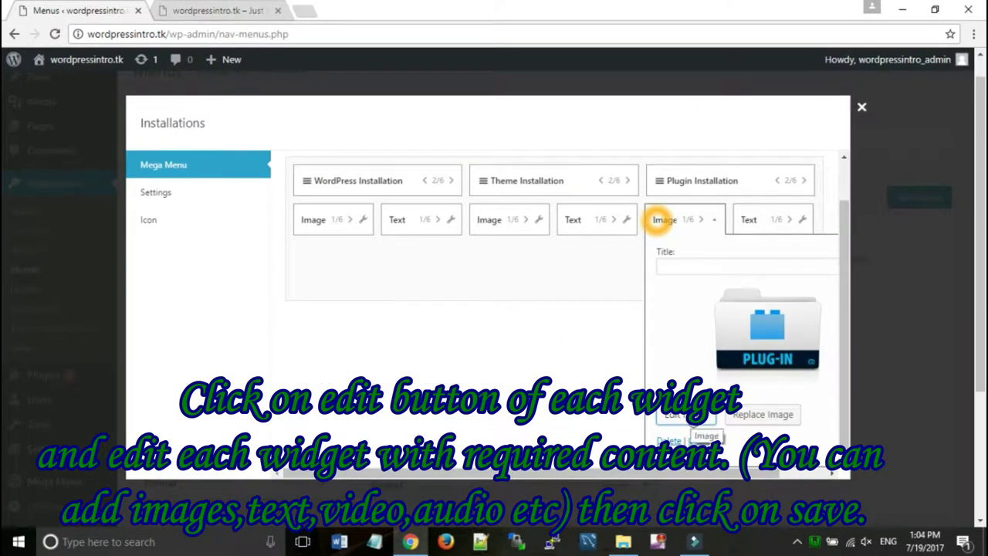
# Save the Image widget under Plugin Installation.
pyautogui.scroll(-1, 838, 355)
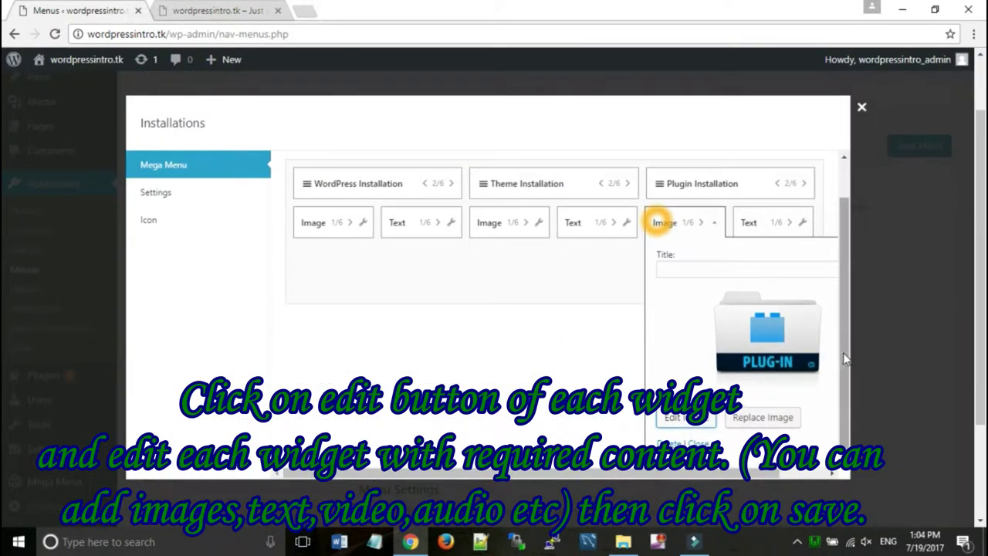
pyautogui.scroll(-1, 841, 359)
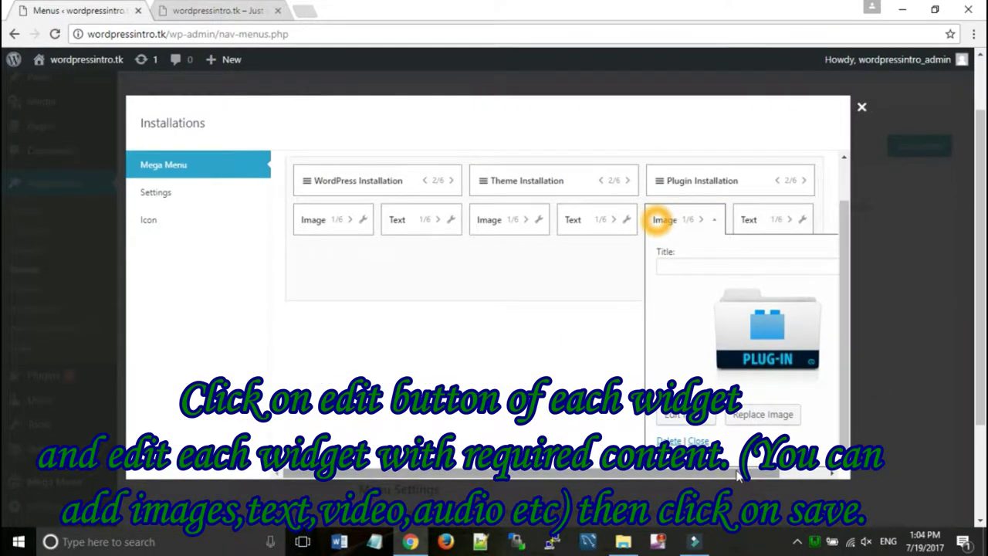
pyautogui.moveTo(739, 472); pyautogui.dragTo(782, 472)
pyautogui.click(808, 444)
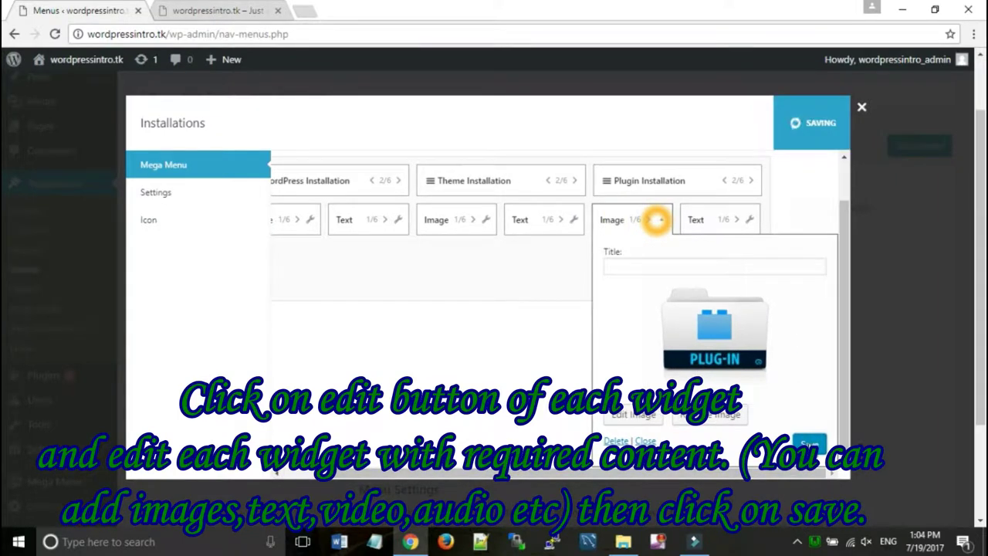
# Reload the live site and check the saved plugin icon in the Installations mega menu.
pyautogui.click(189, 8)
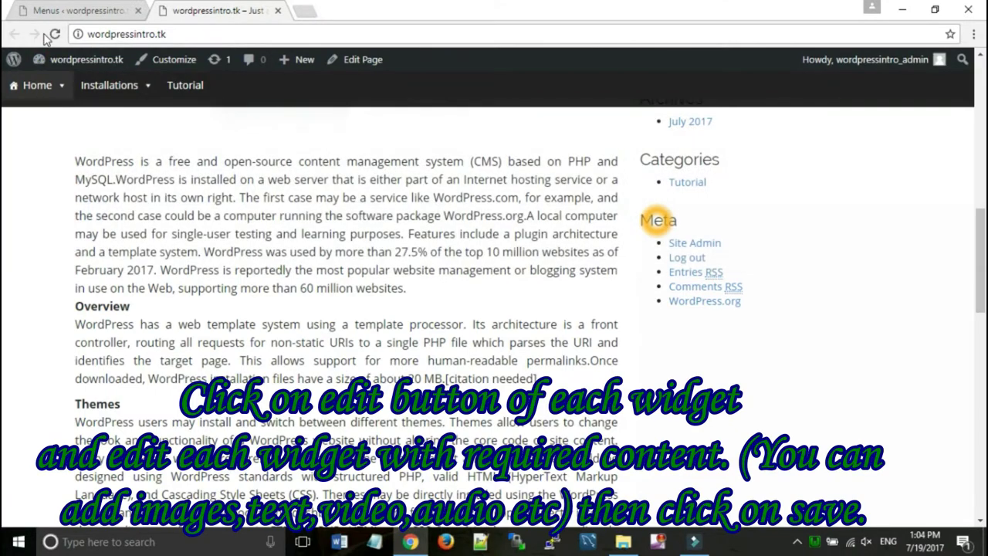
pyautogui.click(54, 36)
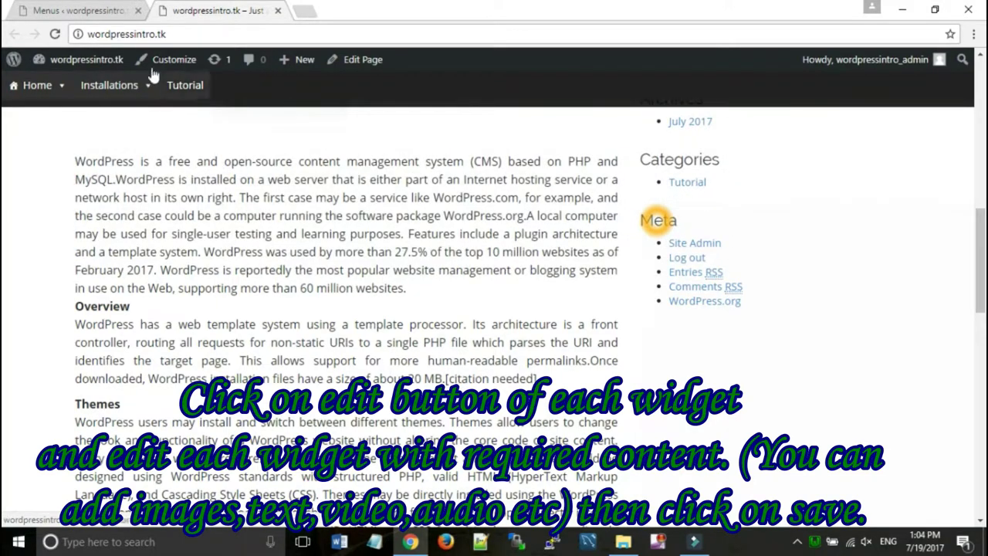
pyautogui.moveTo(145, 86)
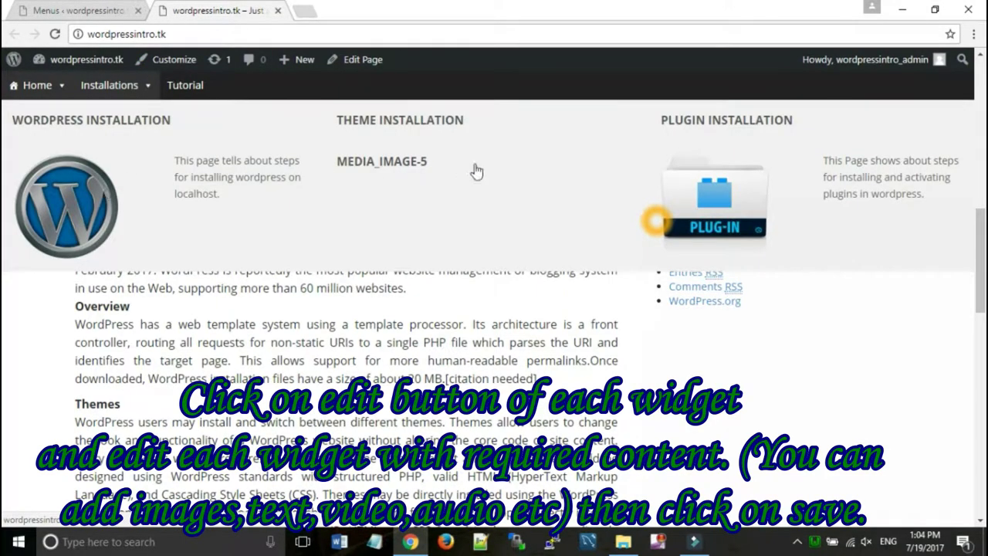
# Upload theme icon from the Images > Wordpress > Icons folder and add it to the Image widget under Theme Installation.
pyautogui.click(81, 10)
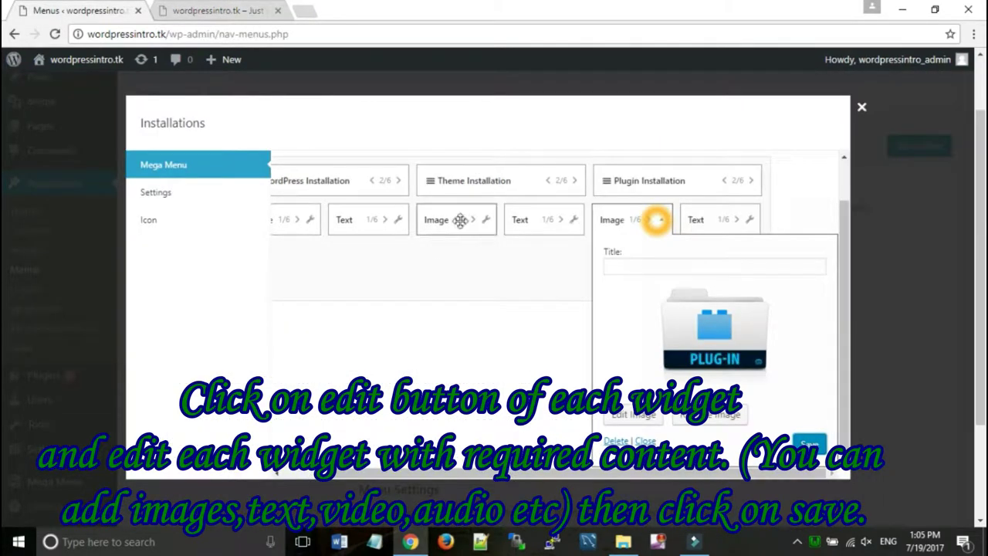
pyautogui.click(486, 221)
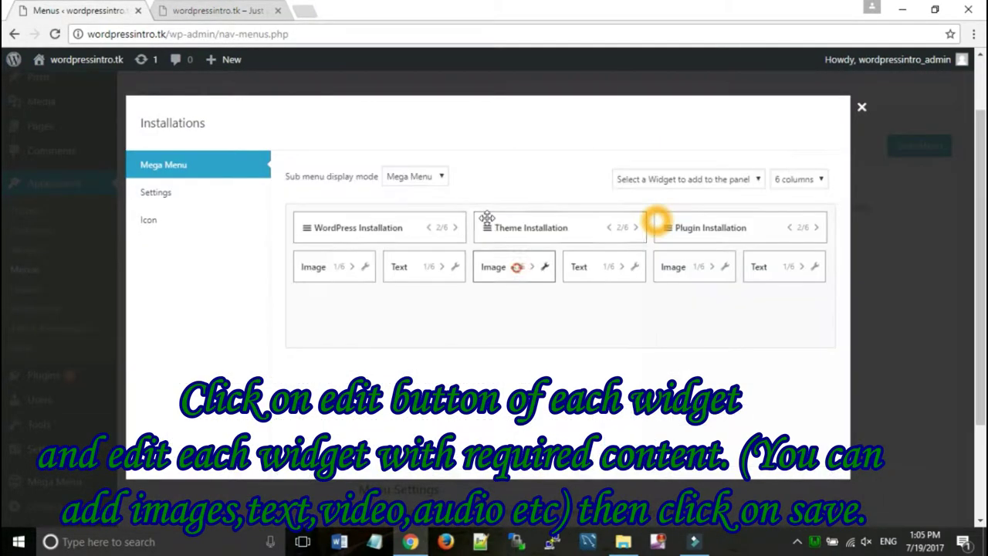
pyautogui.click(543, 267)
pyautogui.click(524, 382)
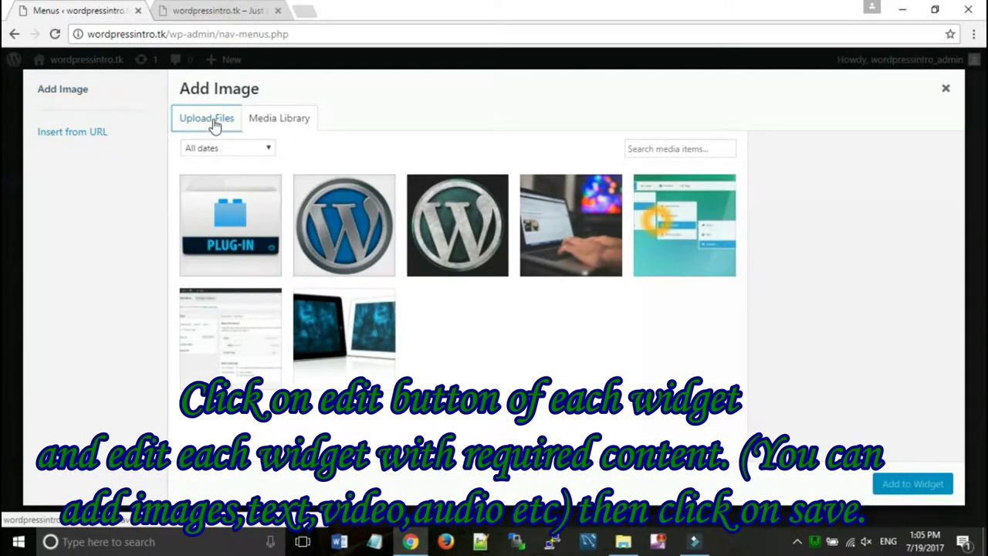
pyautogui.click(207, 120)
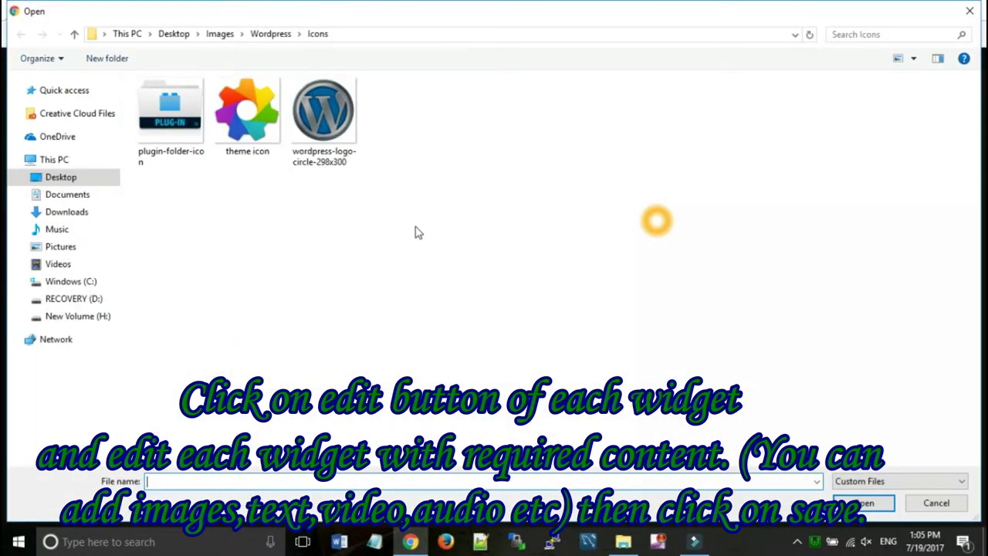
pyautogui.click(247, 115)
pyautogui.click(864, 503)
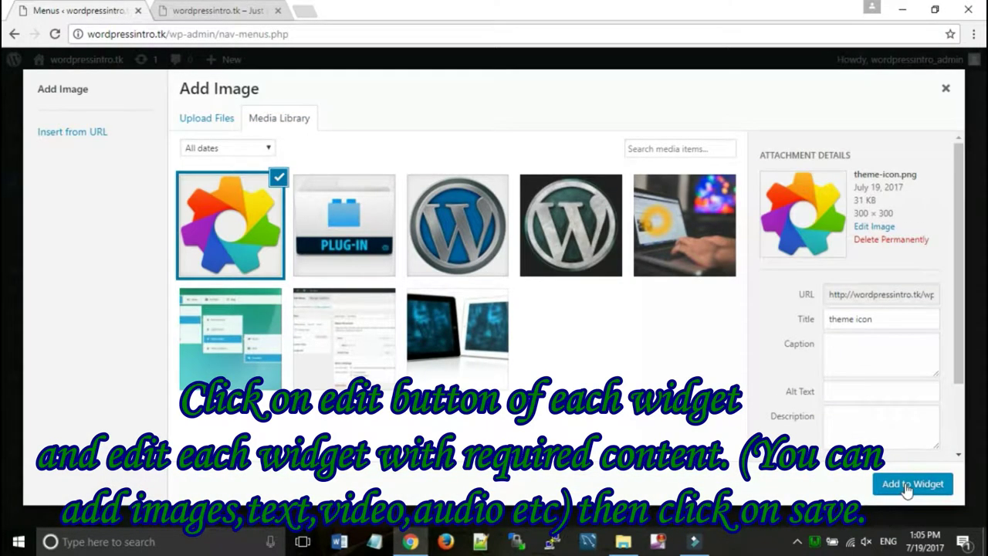
pyautogui.click(908, 489)
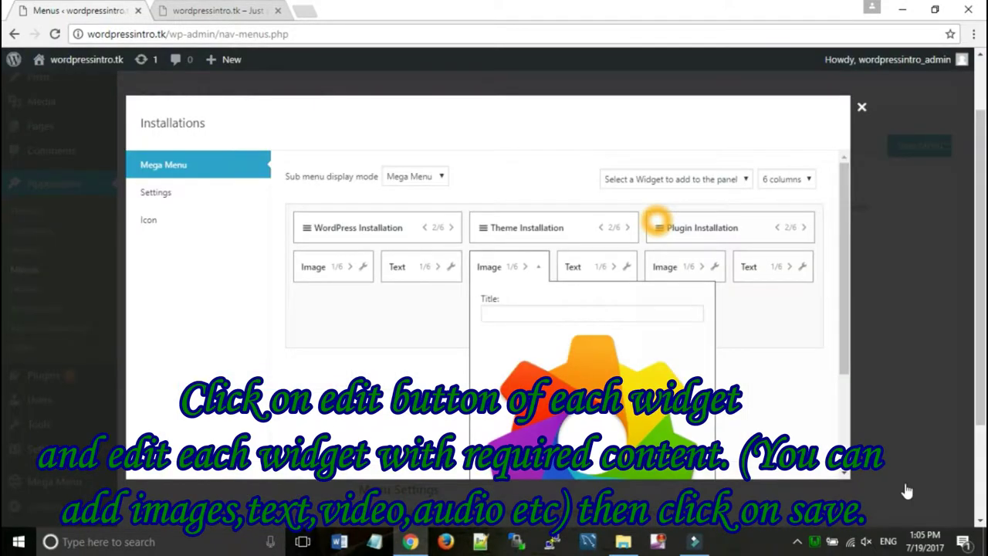
# Set the theme icon's size to Thumbnail – 150 × 150, then save and collapse its Image widget.
pyautogui.scroll(-2, 639, 374)
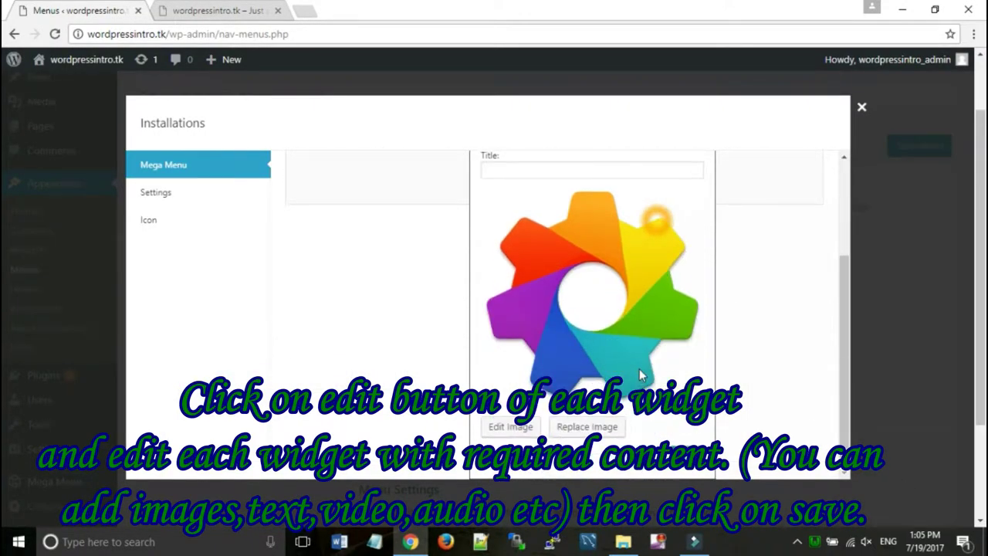
pyautogui.click(525, 428)
pyautogui.click(297, 246)
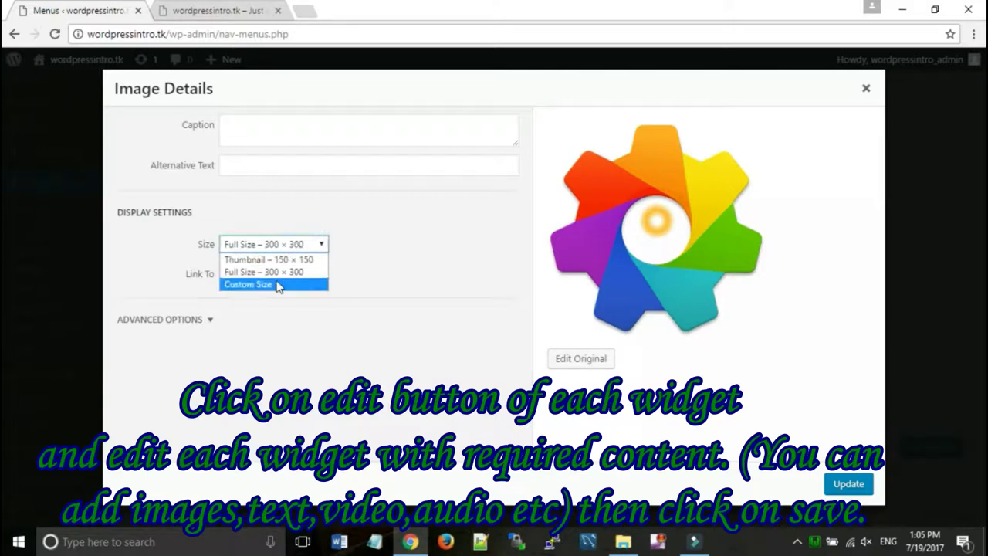
pyautogui.click(277, 286)
pyautogui.click(270, 245)
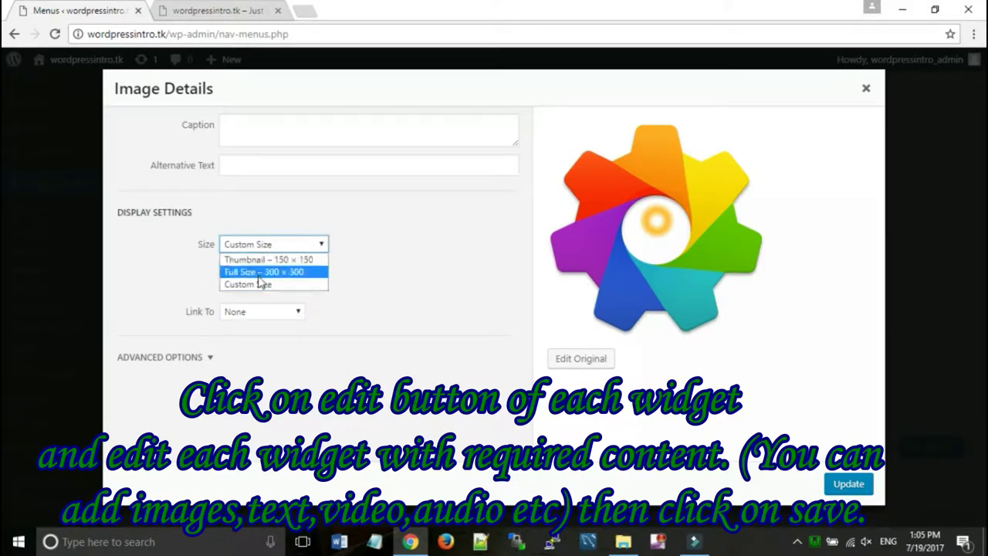
pyautogui.click(273, 262)
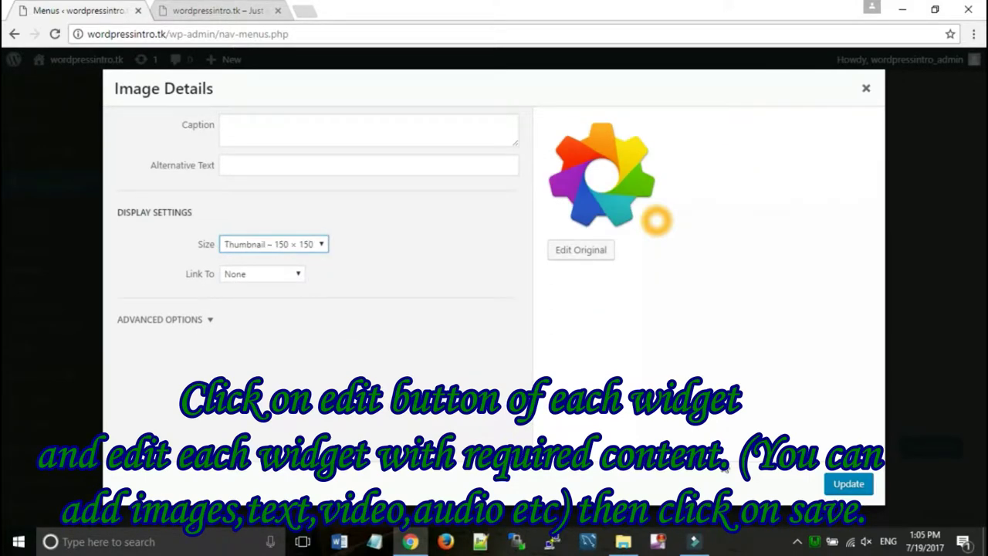
pyautogui.click(845, 484)
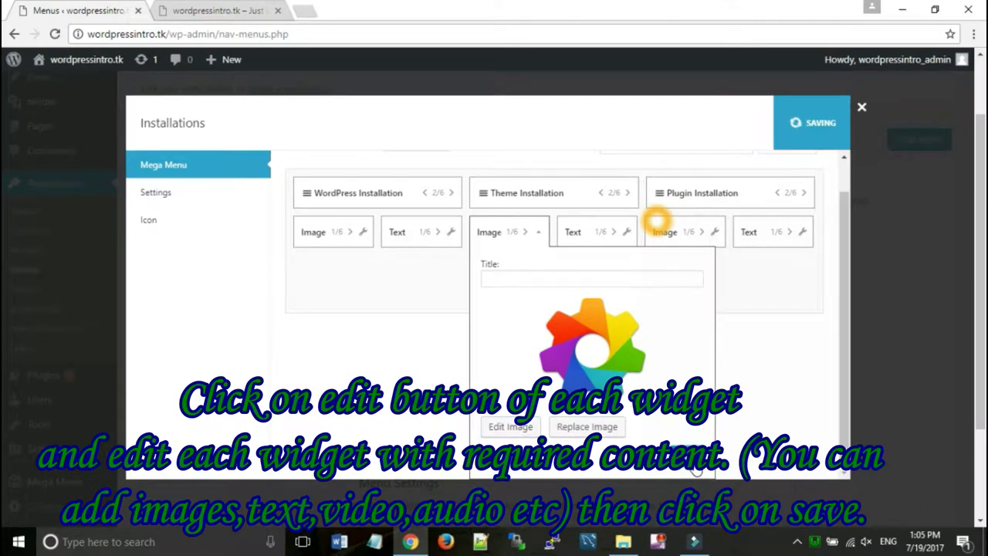
pyautogui.click(539, 235)
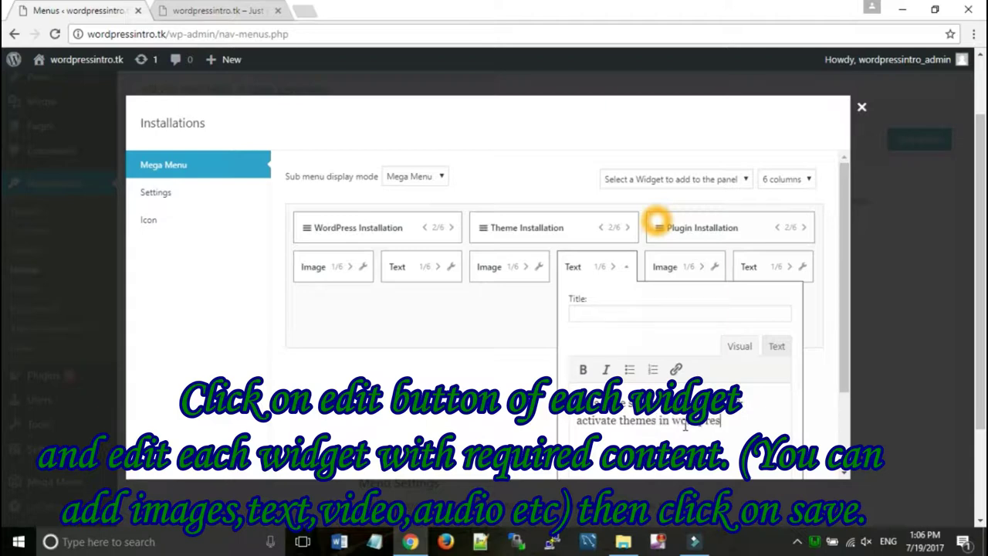
# Enter "This page shows how to install & activate themes in wordpress step by step." in the Text widget under Theme Installation and save it.
pyautogui.write('s step by st')
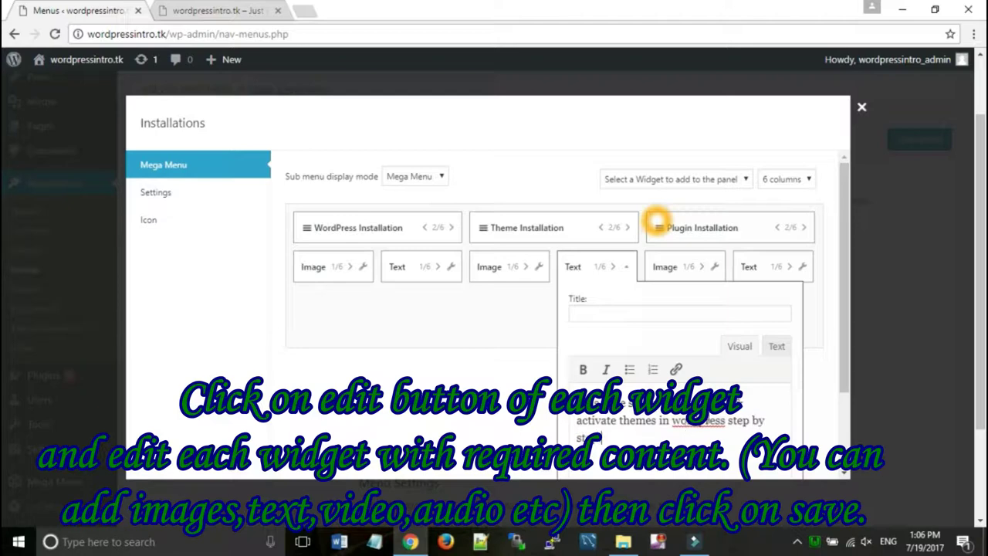
pyautogui.scroll(-3, 656, 220)
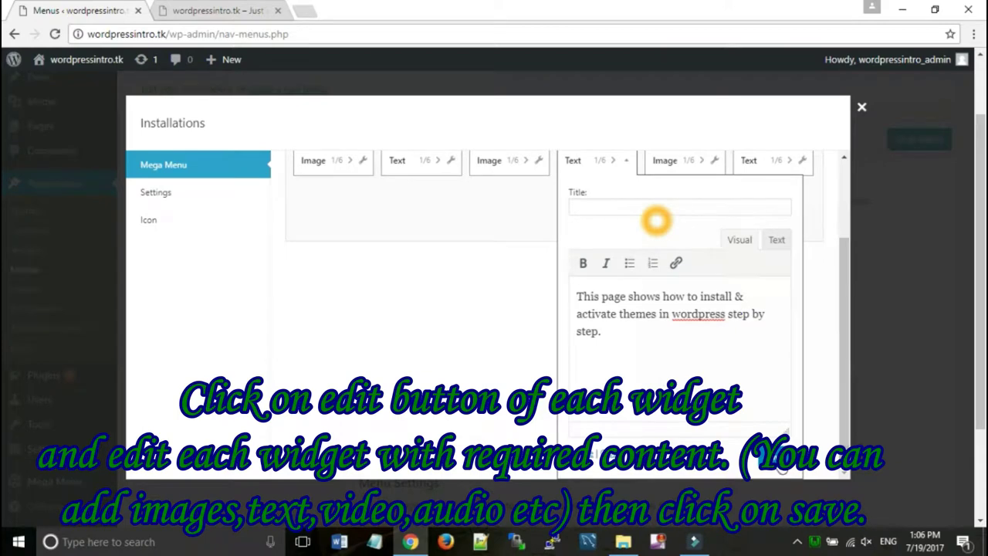
pyautogui.click(781, 457)
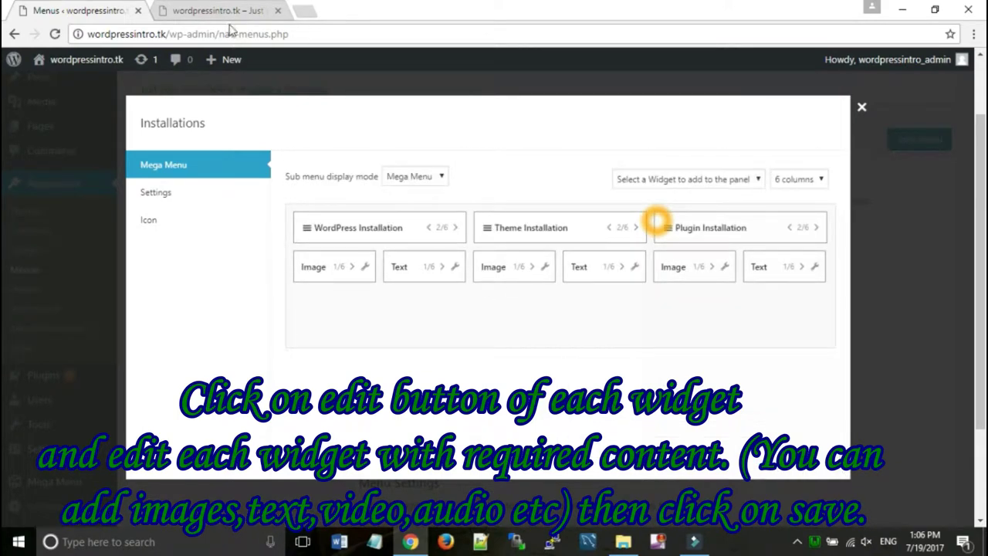
# Reload the live site and check the theme icon and description in the Installations mega menu.
pyautogui.click(207, 9)
pyautogui.click(56, 34)
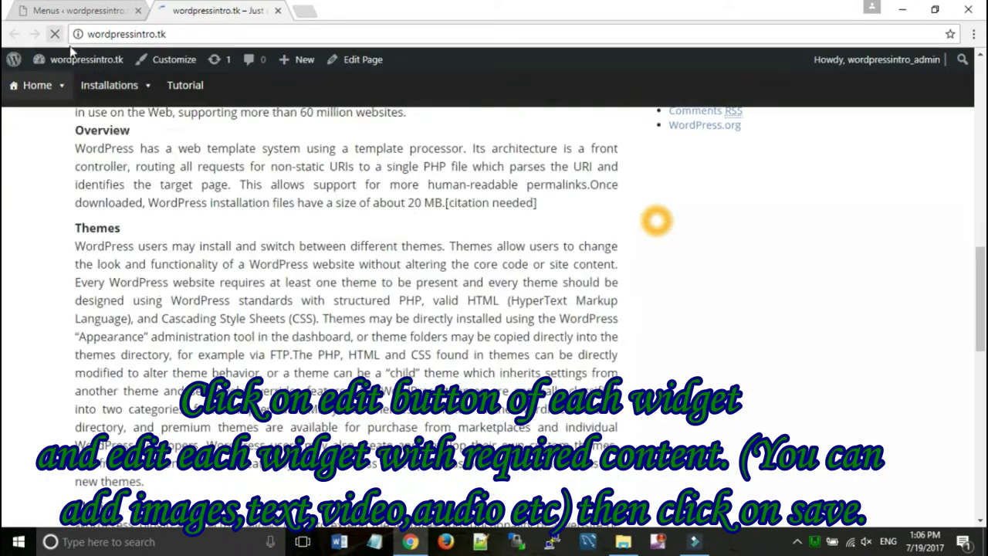
pyautogui.moveTo(145, 88)
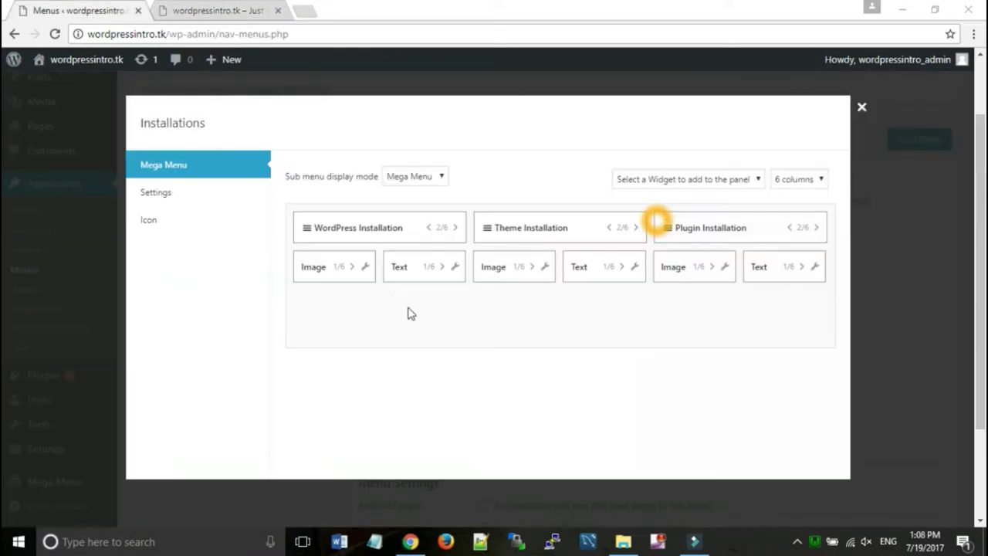
# Add three more pairs of Image and Text widgets, alternating Image then Text, to the Installations mega menu.
pyautogui.click(676, 182)
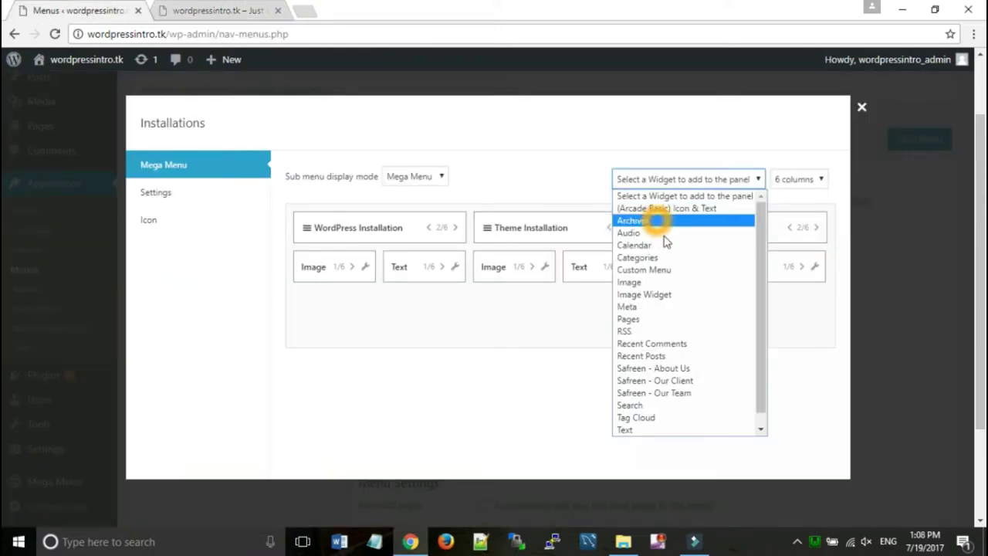
pyautogui.click(657, 282)
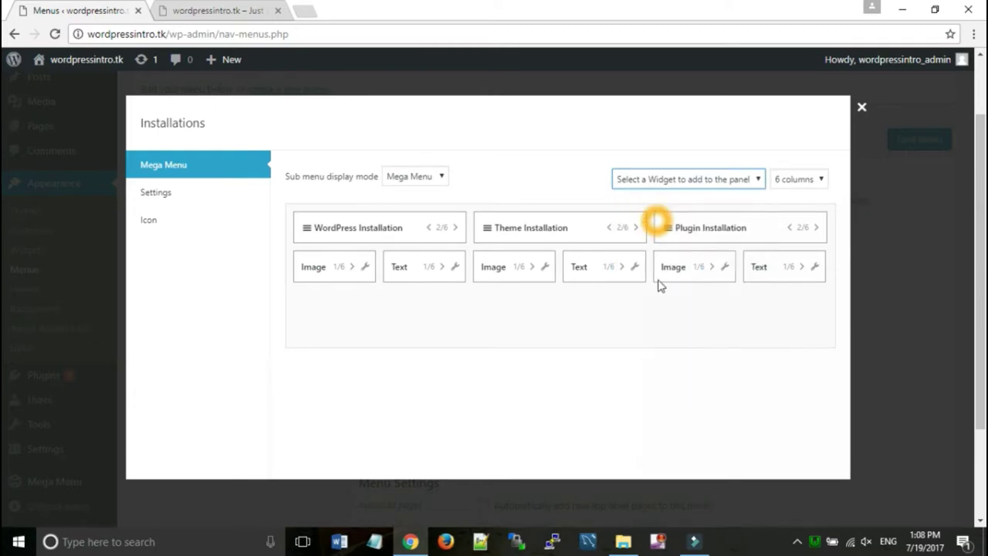
pyautogui.click(688, 183)
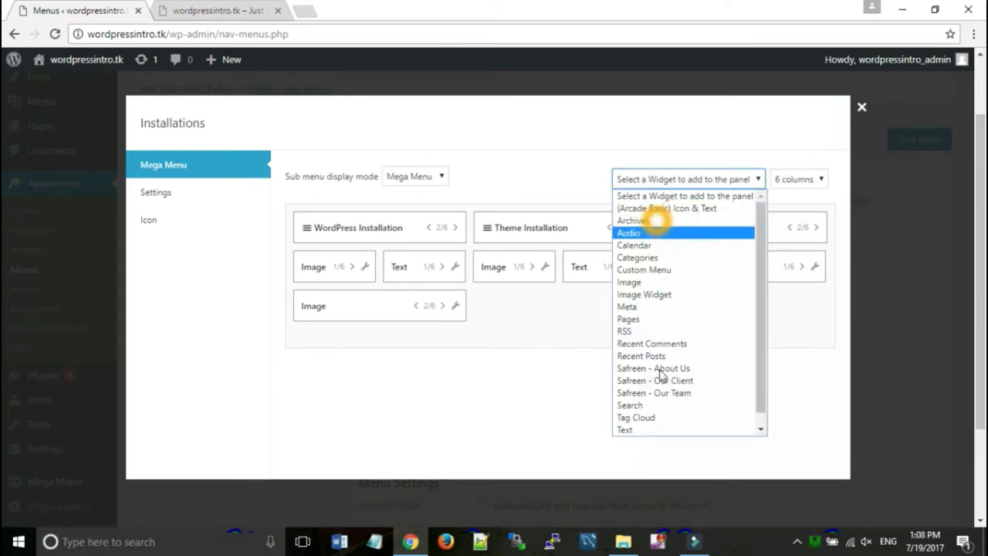
pyautogui.click(648, 430)
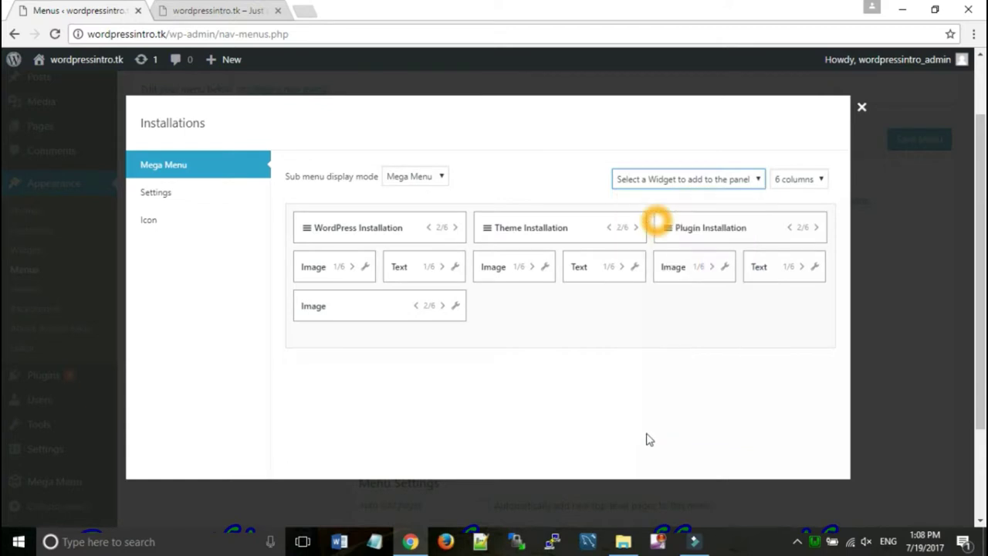
pyautogui.click(666, 183)
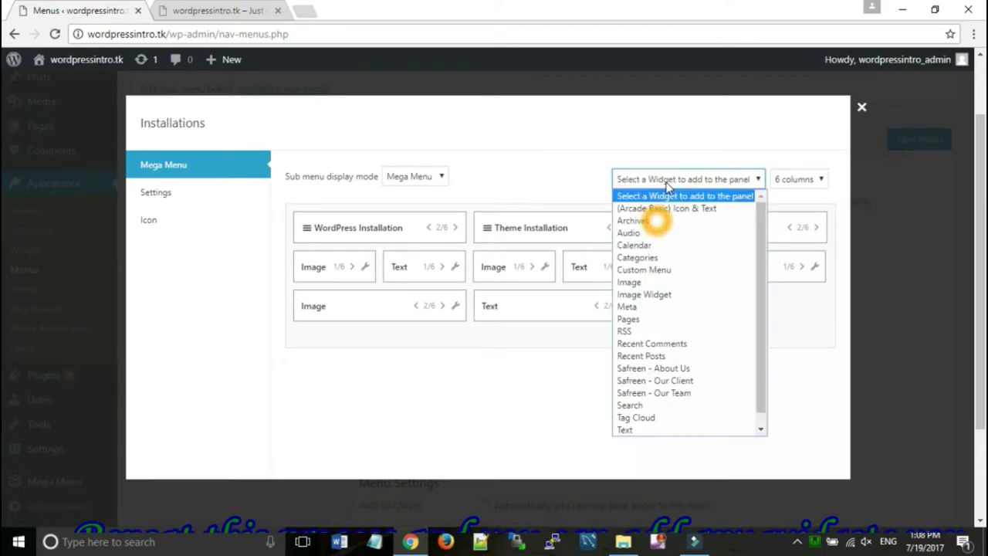
pyautogui.click(655, 283)
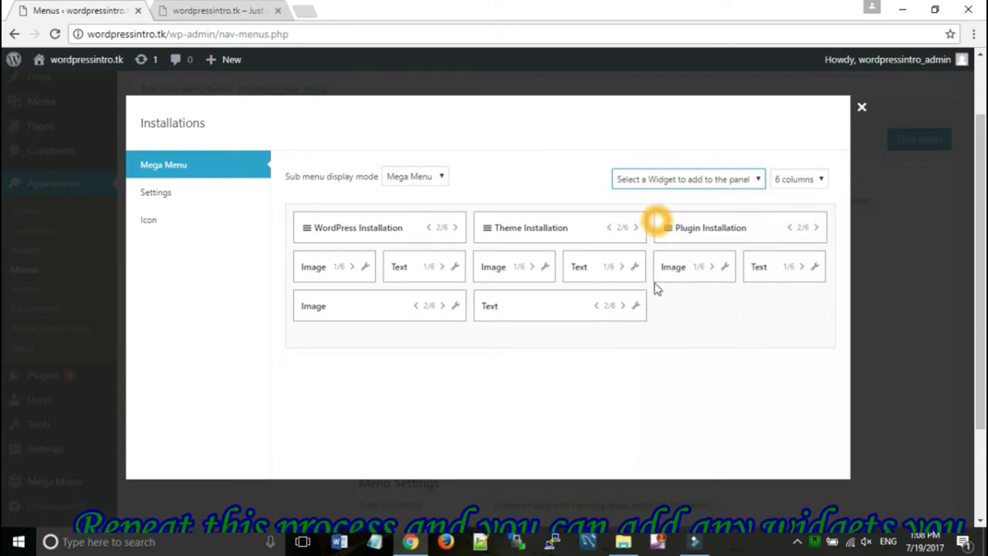
pyautogui.click(689, 180)
pyautogui.click(696, 428)
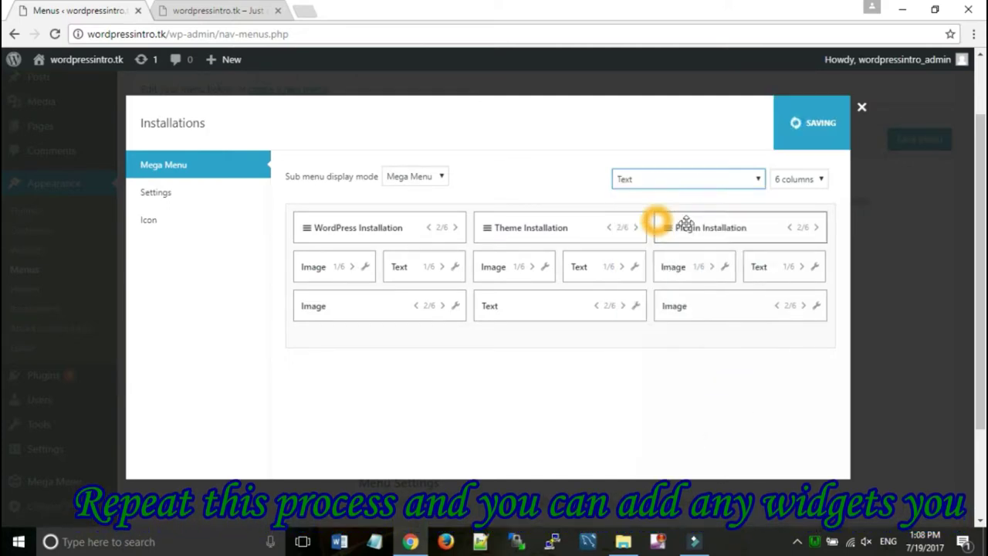
pyautogui.click(688, 185)
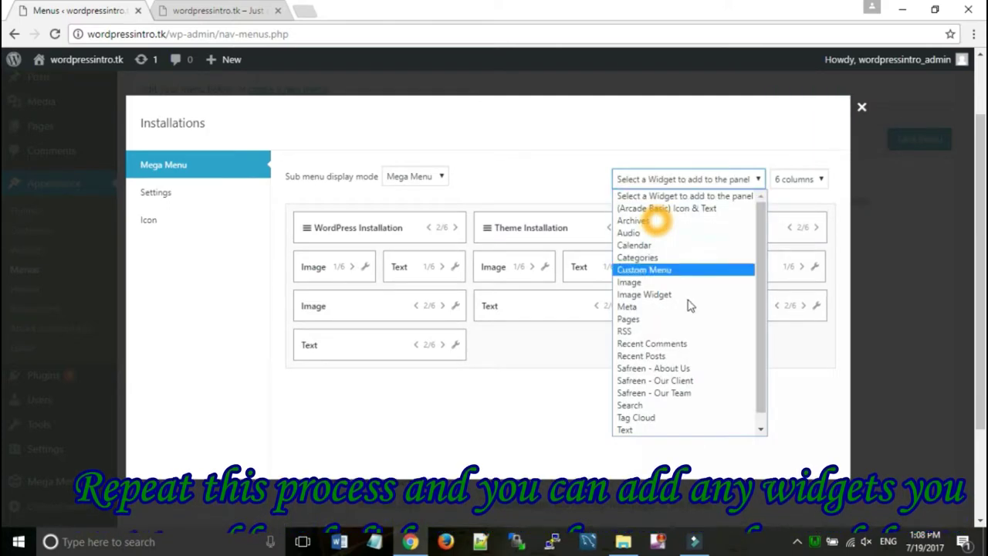
pyautogui.click(685, 283)
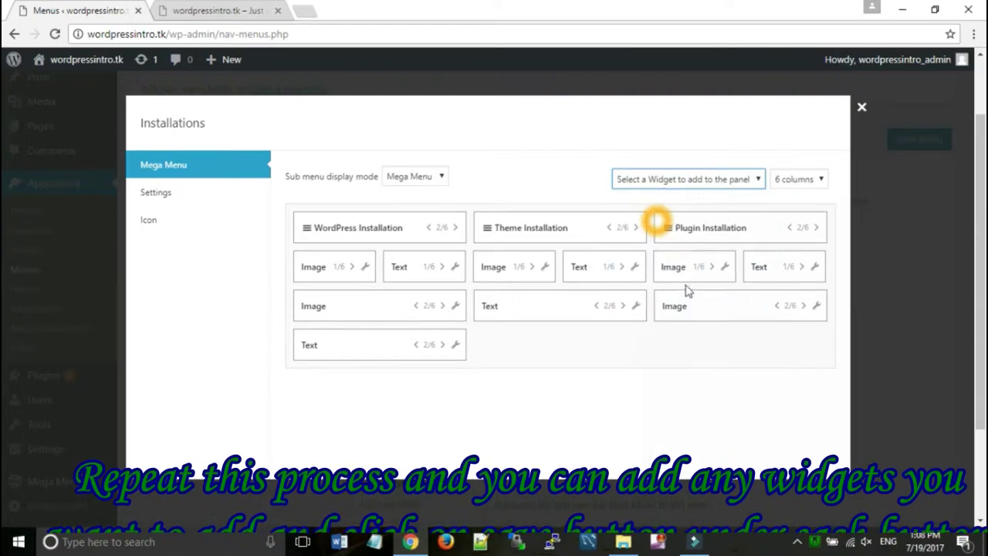
pyautogui.click(694, 185)
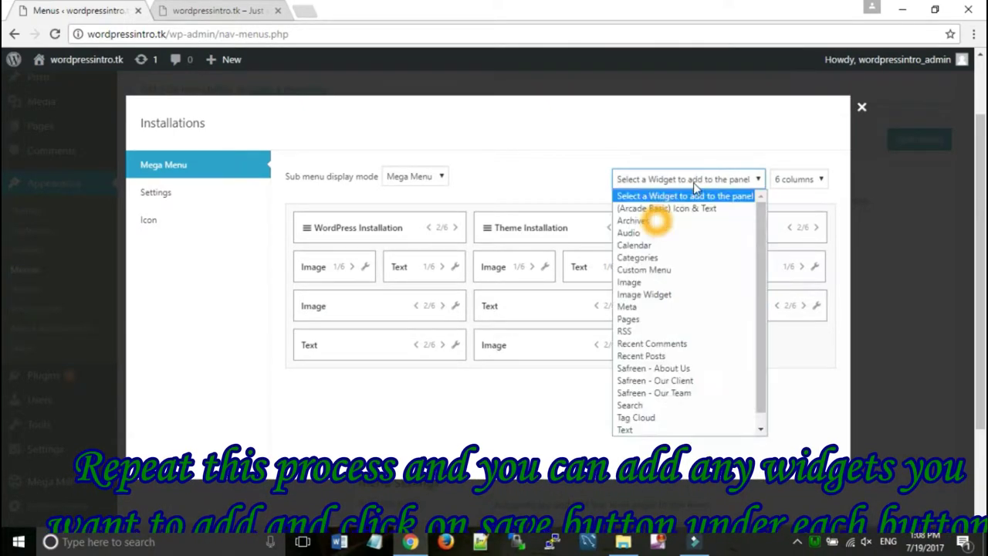
pyautogui.click(694, 431)
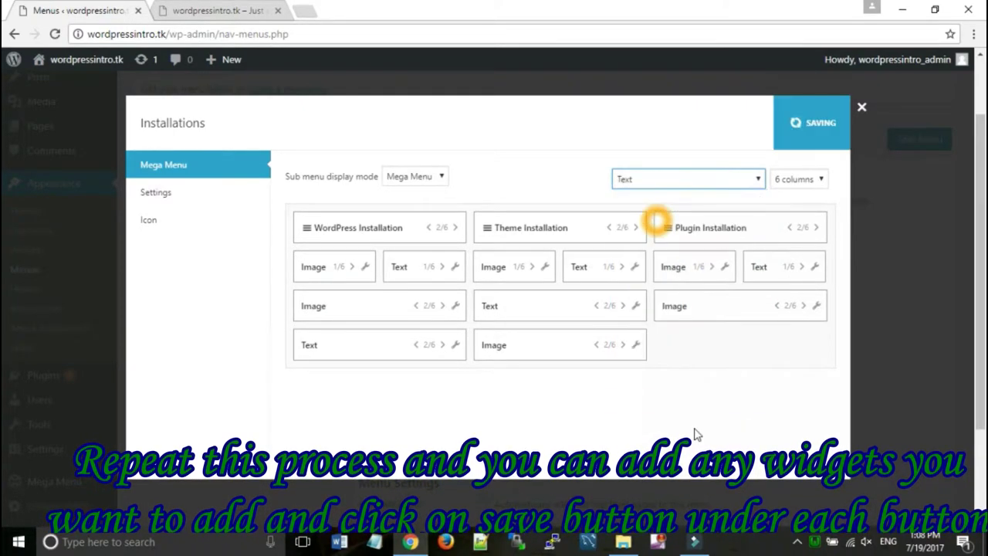
# Narrow each of the six added Image and Text widgets to 1/6 width so they share one row.
pyautogui.click(416, 305)
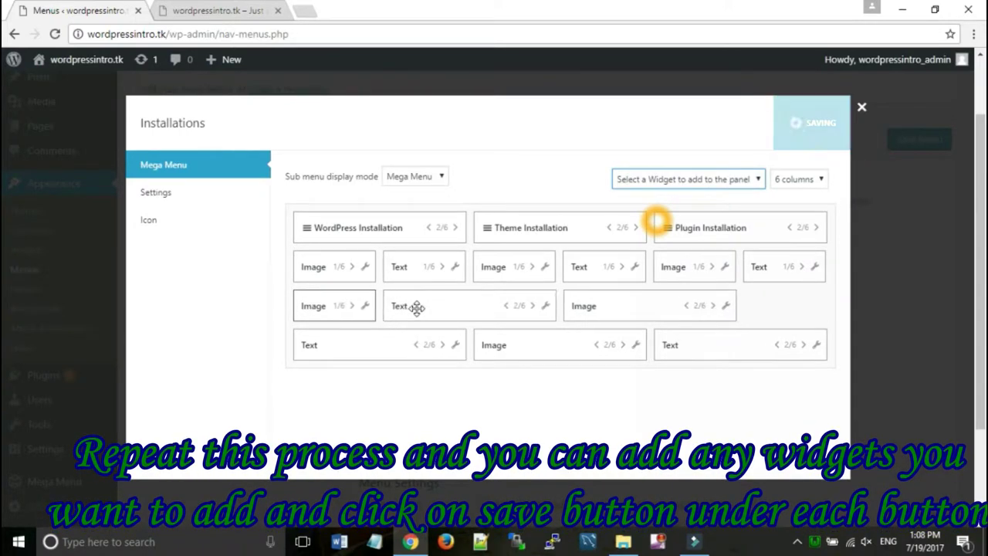
pyautogui.click(505, 306)
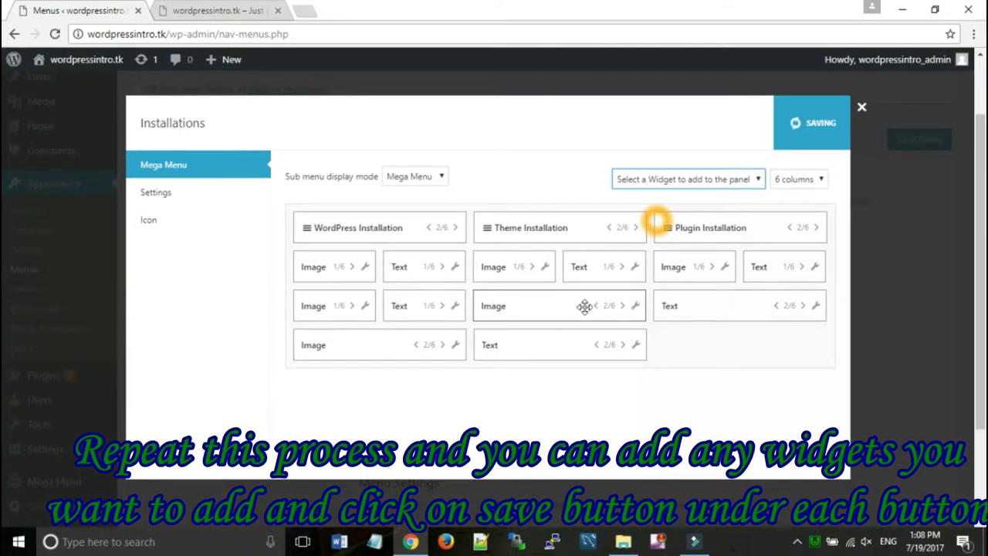
pyautogui.click(595, 307)
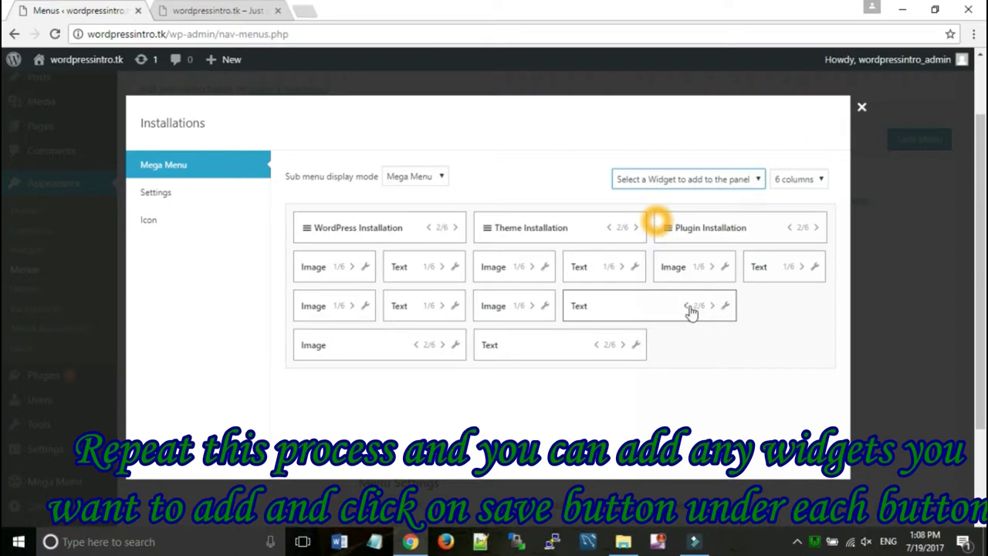
pyautogui.click(687, 307)
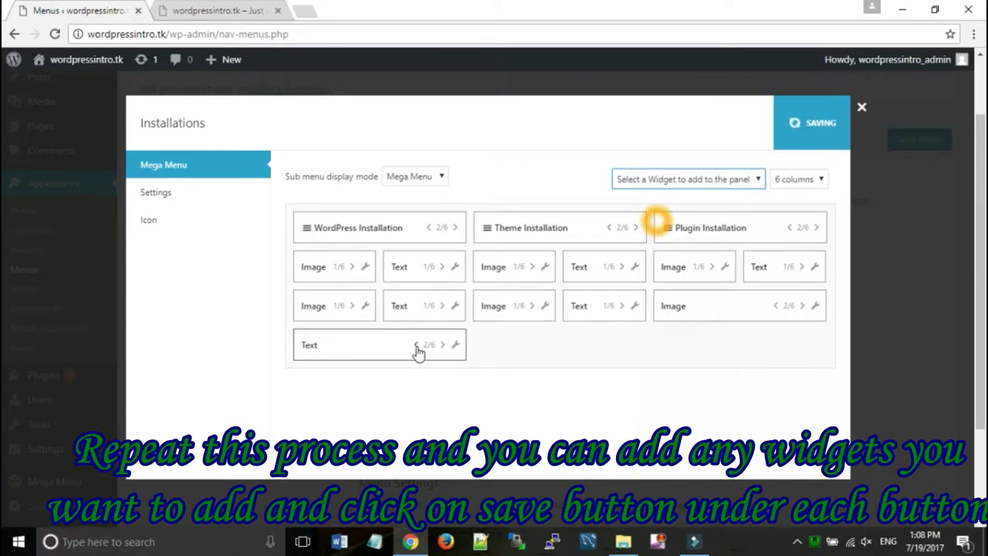
pyautogui.click(775, 306)
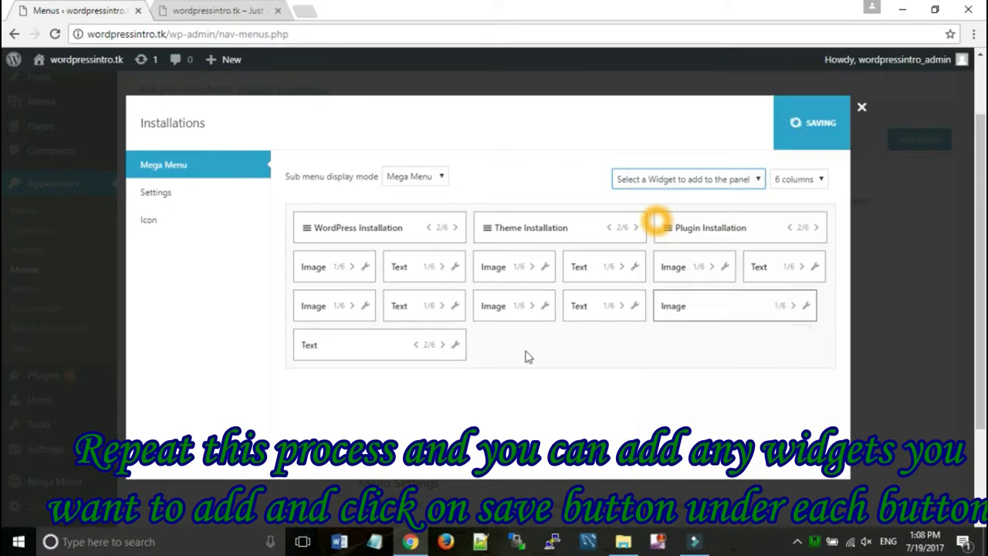
pyautogui.click(417, 345)
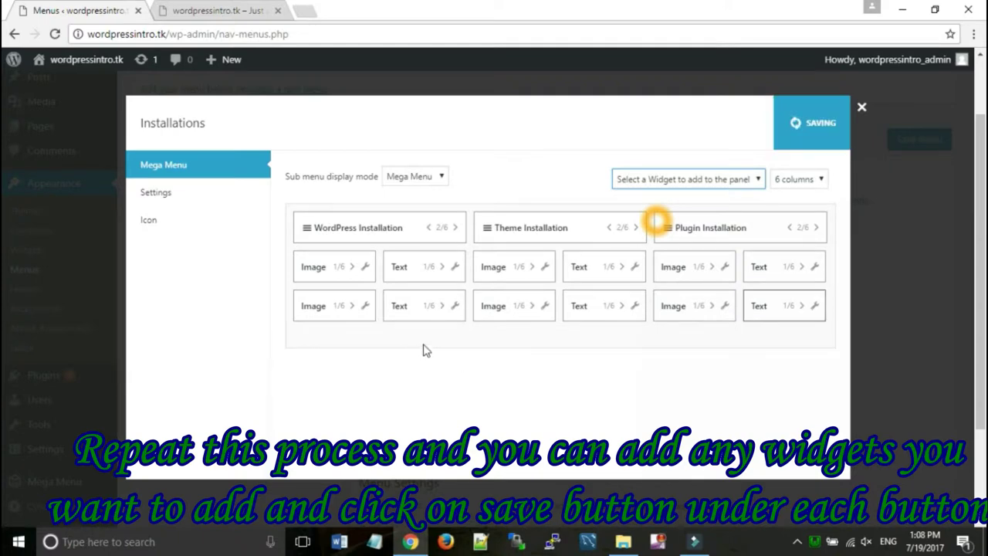
# Add wordpress-logo-circle-298x300.png from the media library to the second-row Image widget under Plugin Installation.
pyautogui.click(726, 306)
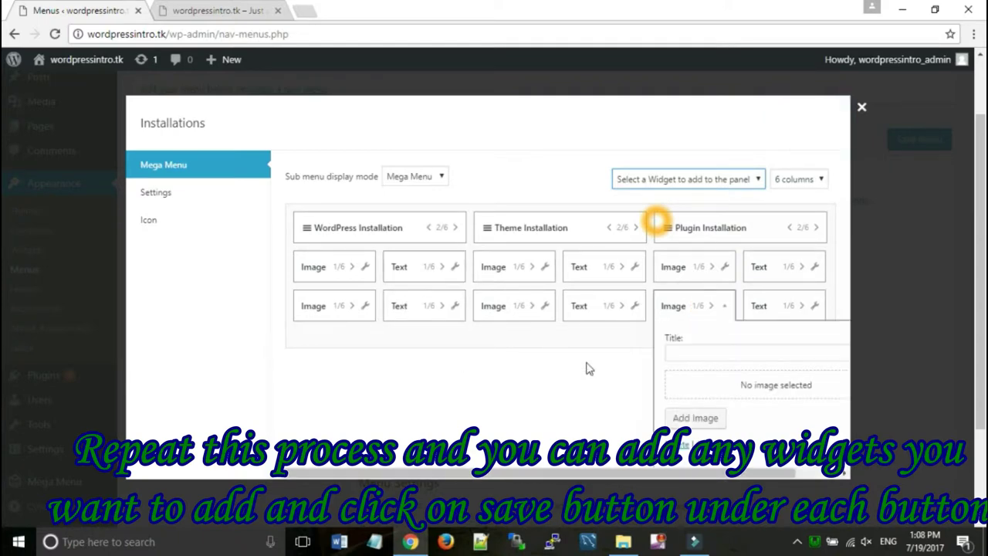
pyautogui.click(682, 418)
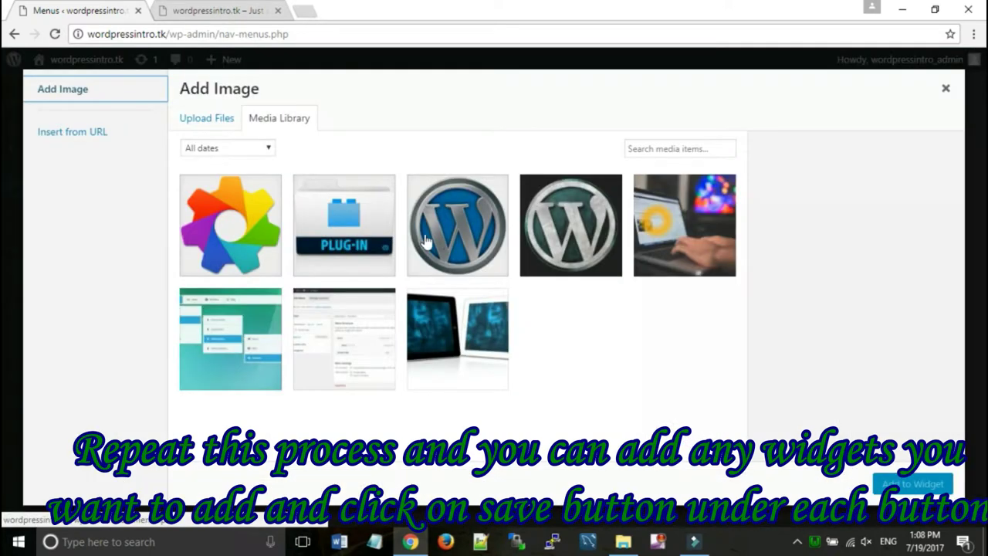
pyautogui.click(426, 242)
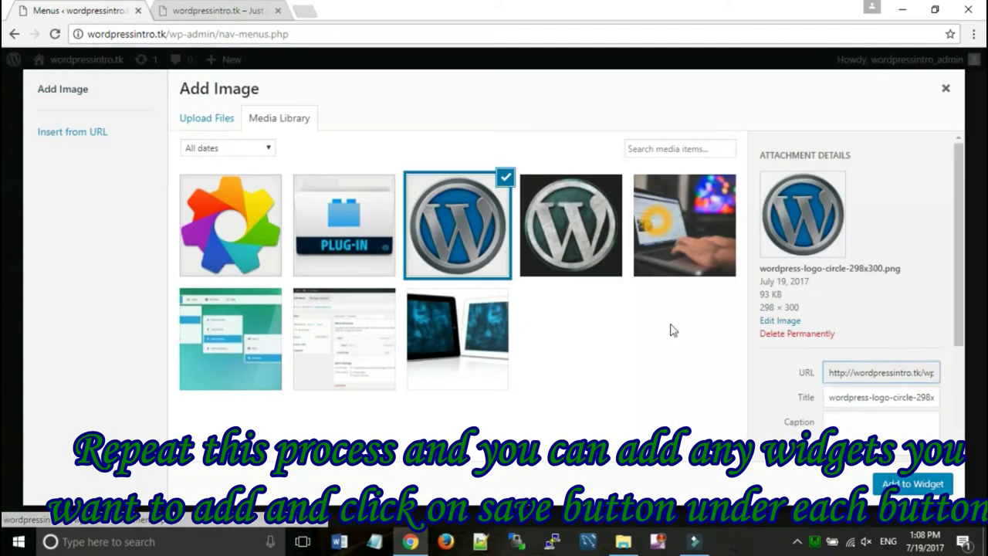
pyautogui.click(912, 485)
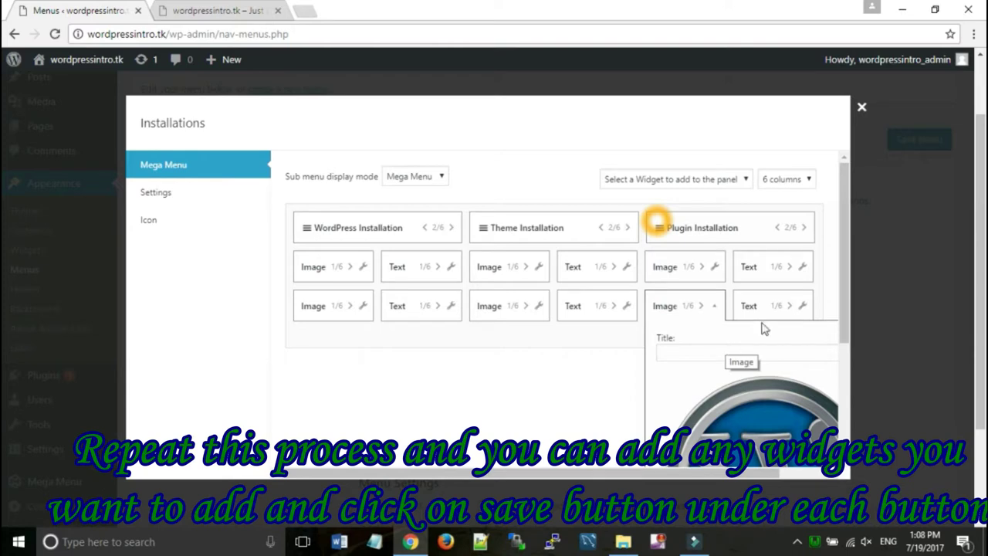
# Set the WordPress logo's size to Thumbnail – 150 × 150 and close its Image widget.
pyautogui.scroll(-5, 846, 352)
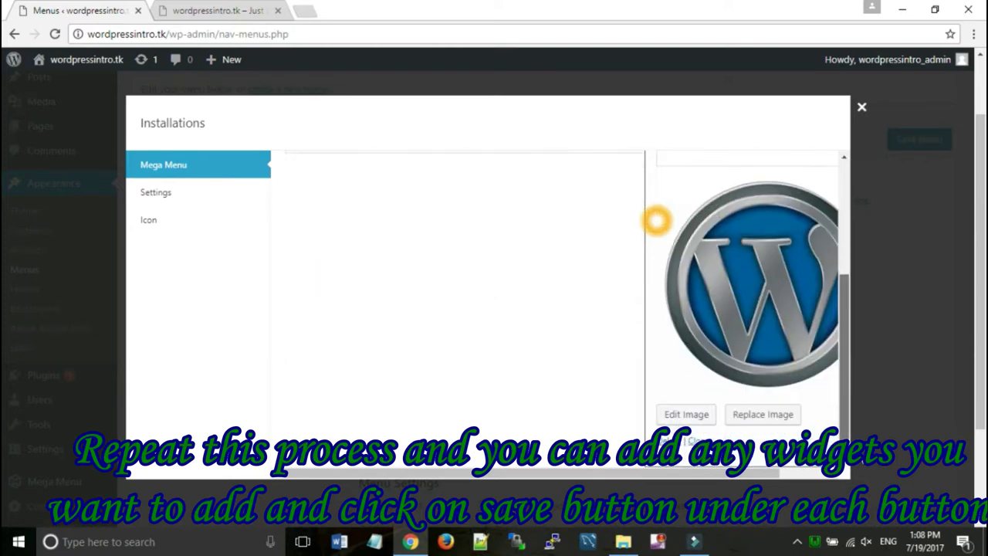
pyautogui.click(686, 415)
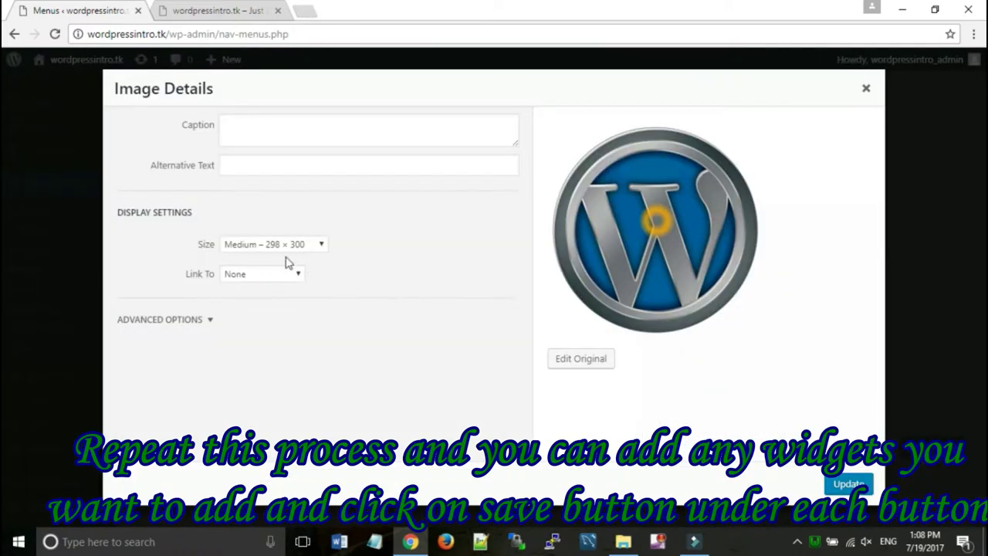
pyautogui.click(282, 246)
pyautogui.click(276, 257)
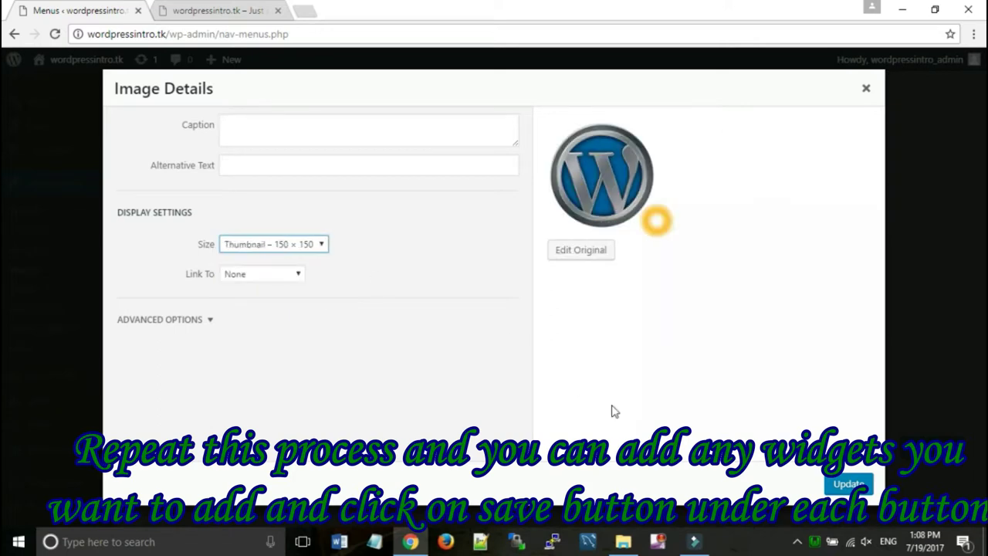
pyautogui.click(835, 488)
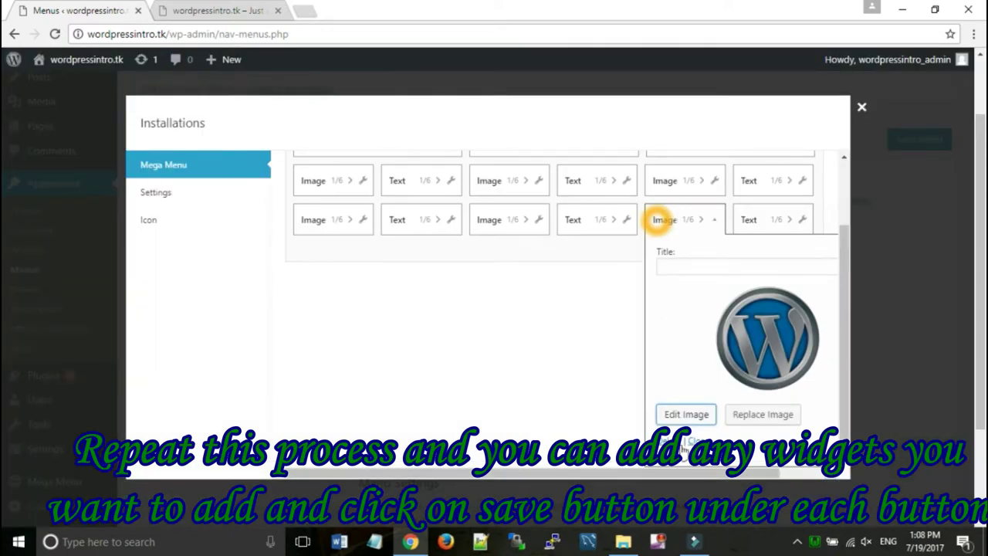
pyautogui.click(689, 442)
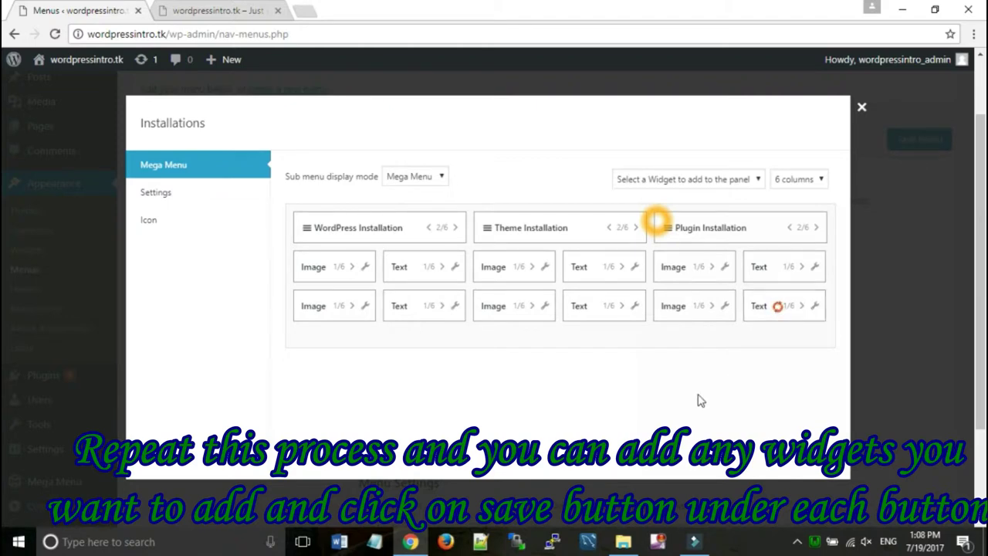
# Enter "This page tells about steps for installing wordpress on localhost." in the second-row Text widget under Plugin Installation, save and close it.
pyautogui.moveTo(727, 472); pyautogui.dragTo(797, 479)
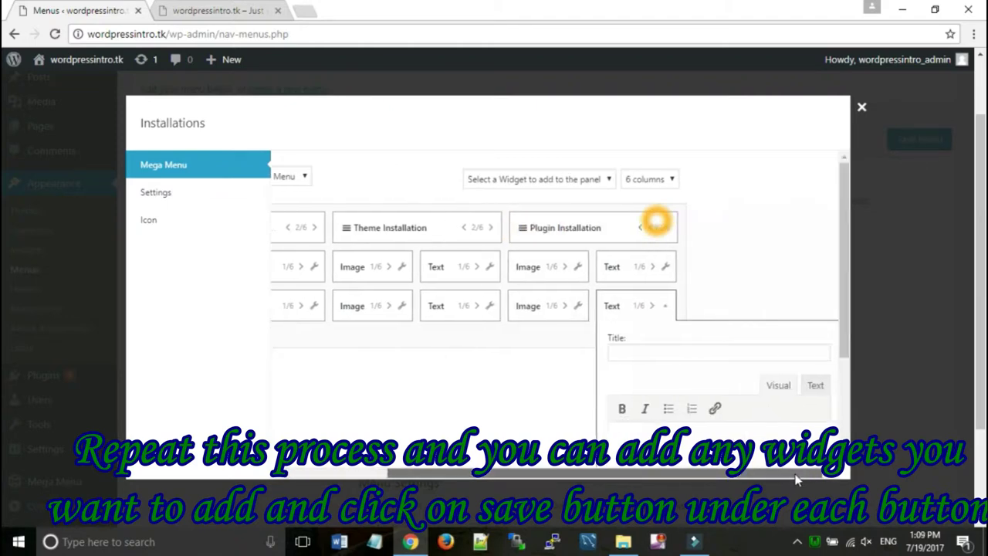
pyautogui.moveTo(851, 345); pyautogui.dragTo(863, 420)
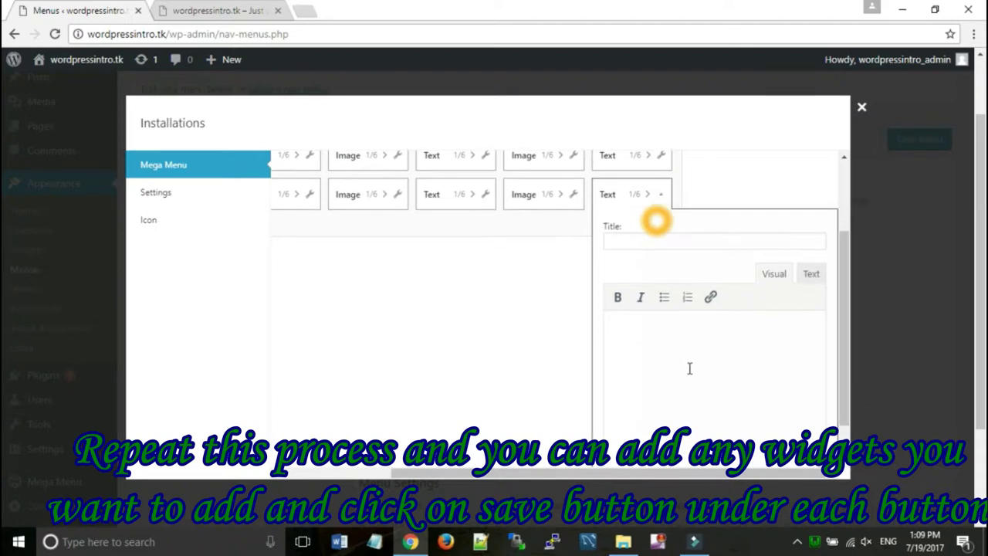
pyautogui.write('This page tells about steps for installing wordpress on localhost.')
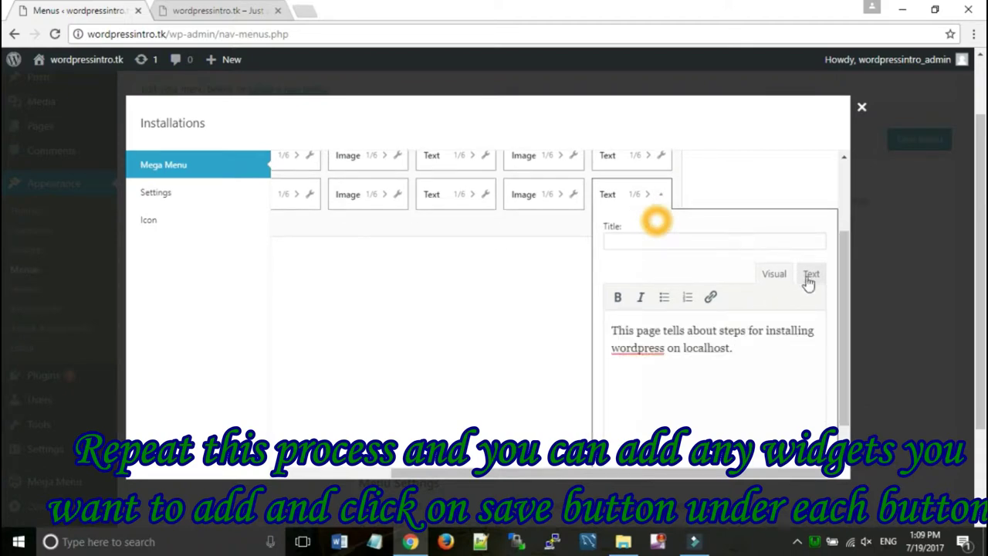
pyautogui.moveTo(844, 332); pyautogui.dragTo(856, 392)
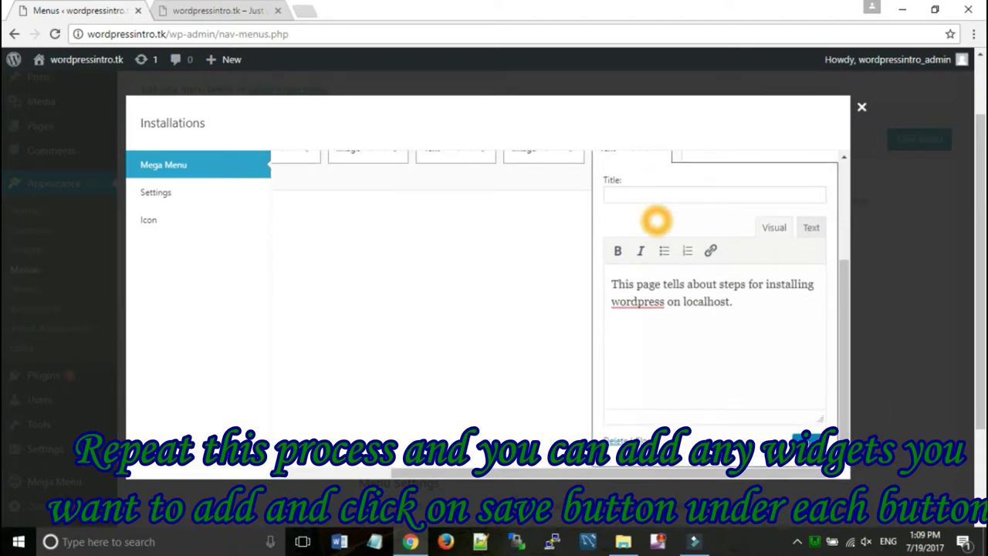
pyautogui.click(807, 438)
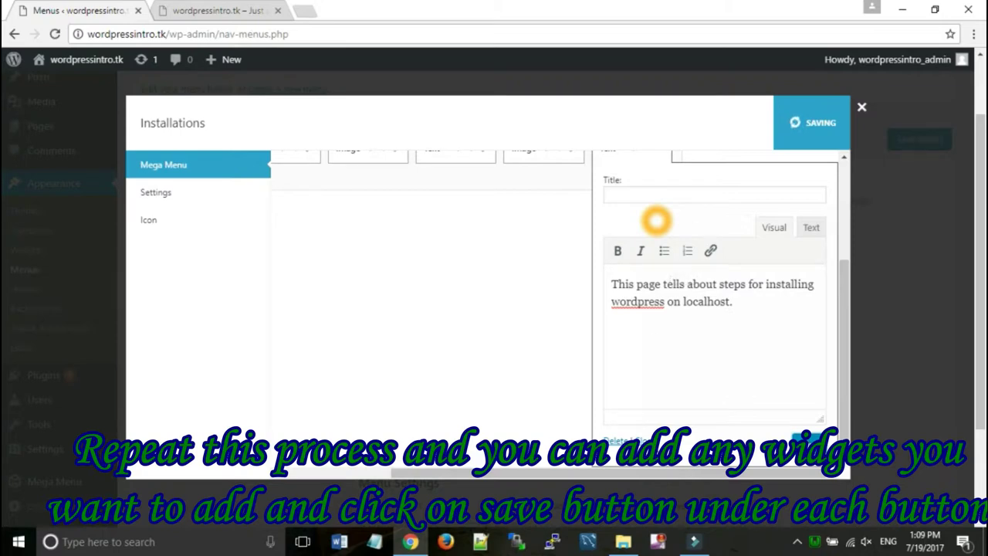
pyautogui.click(663, 470)
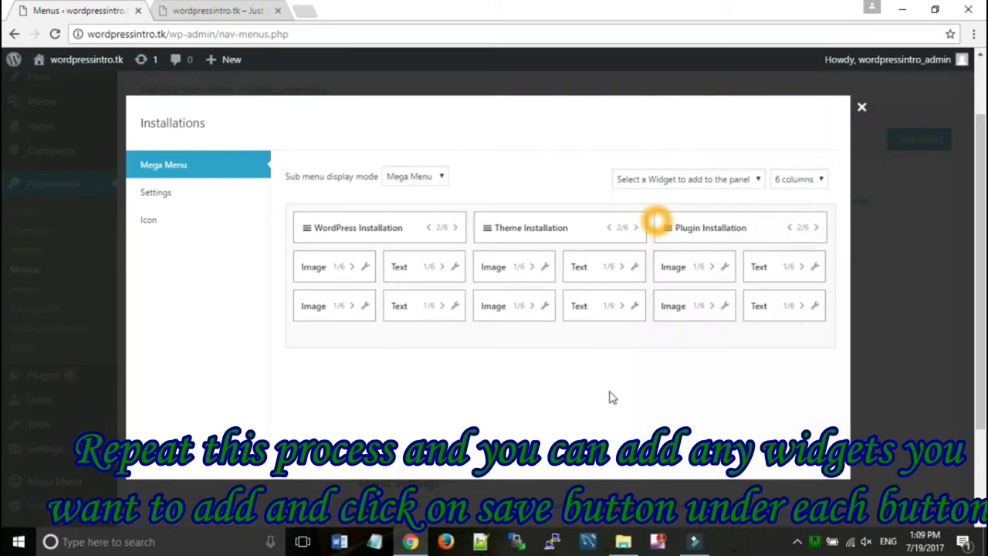
# Reload the live site and check the second row of widgets in the Installations mega menu.
pyautogui.click(241, 8)
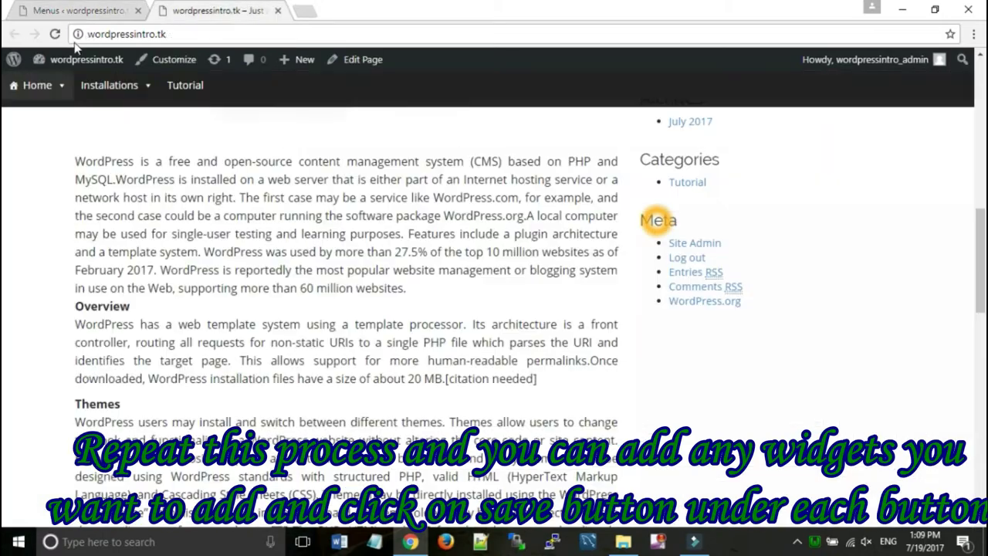
pyautogui.click(52, 36)
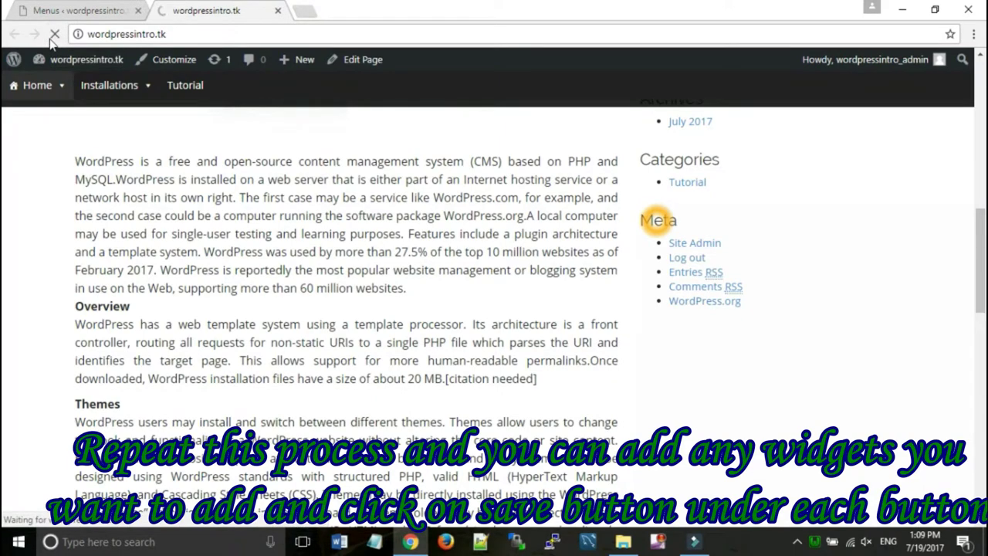
pyautogui.moveTo(142, 88)
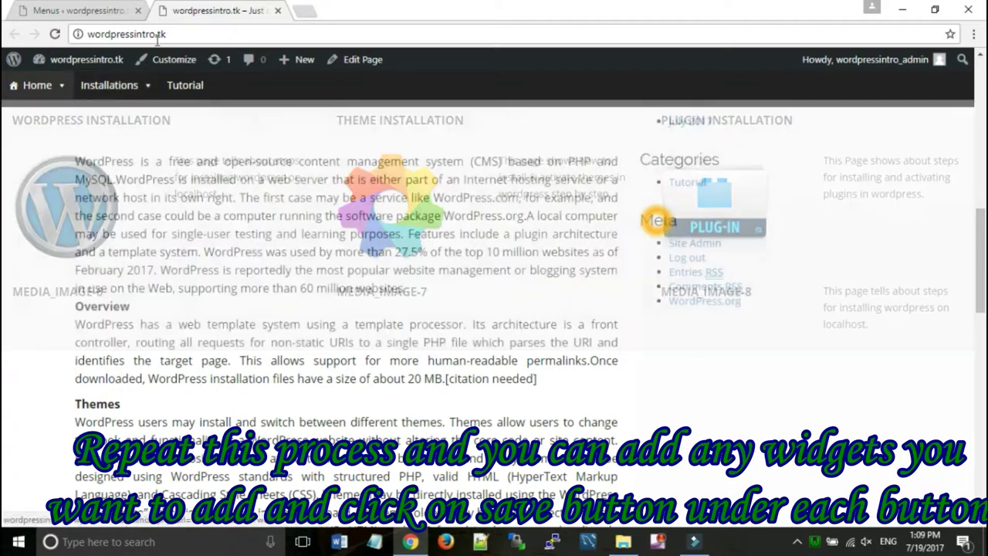
# Review the image in the second-row Image widget under Plugin Installation, close the widget and glance at the live site.
pyautogui.click(89, 9)
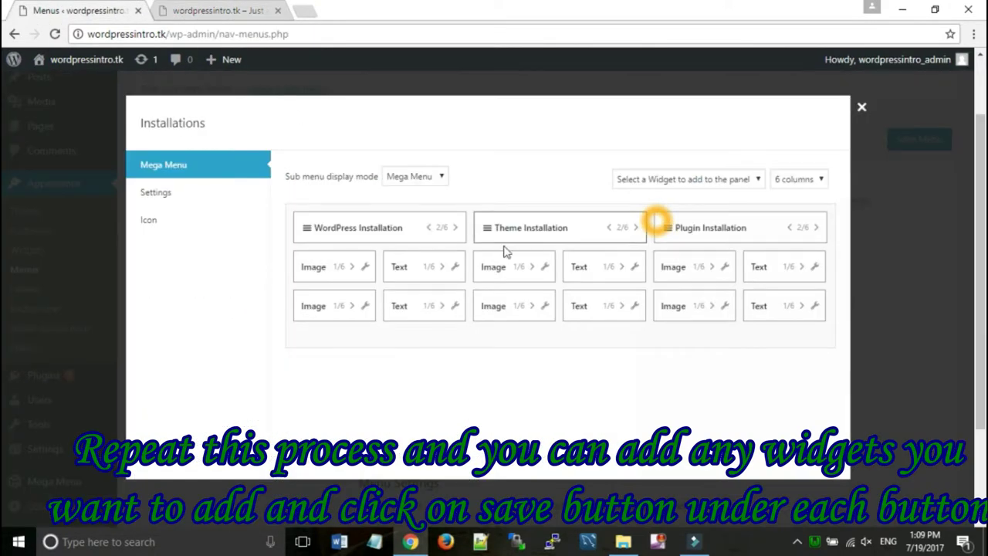
pyautogui.click(724, 307)
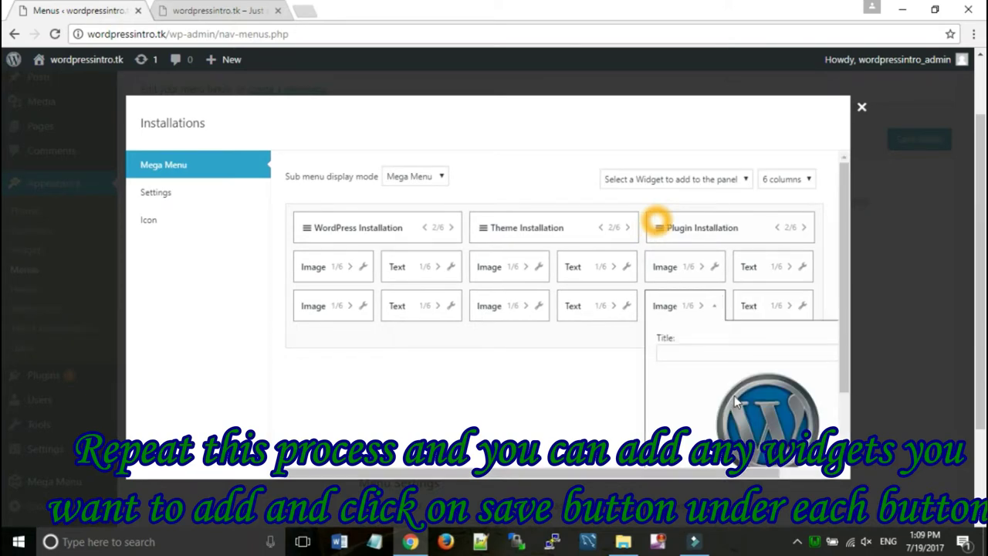
pyautogui.click(713, 311)
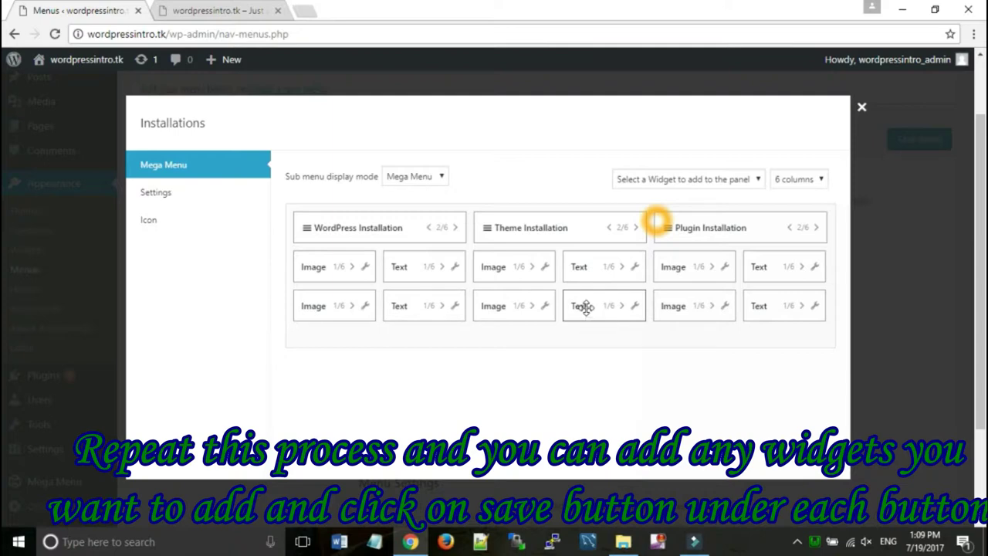
pyautogui.click(218, 10)
pyautogui.click(74, 15)
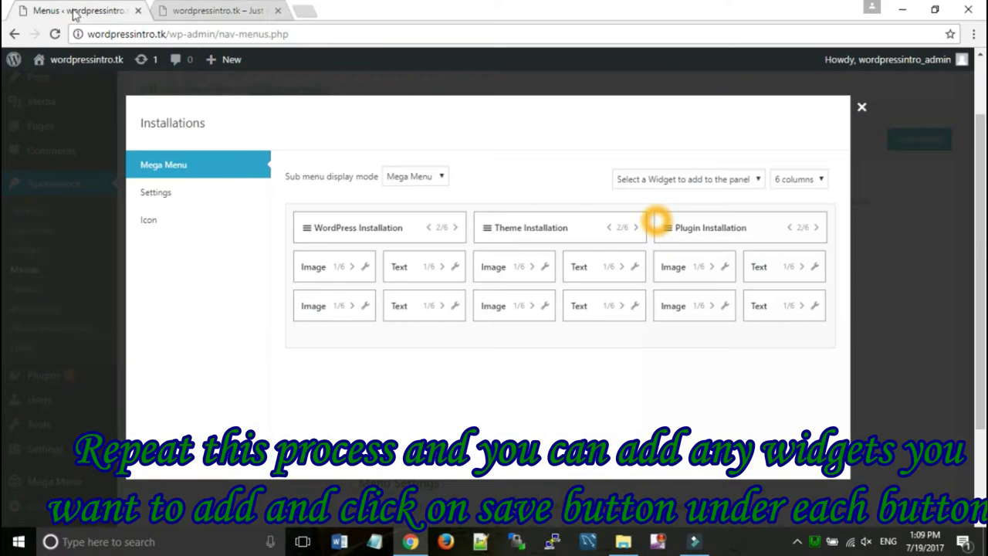
# Add theme-icon.png from the media library to the second-row Image widget under WordPress Installation.
pyautogui.click(366, 308)
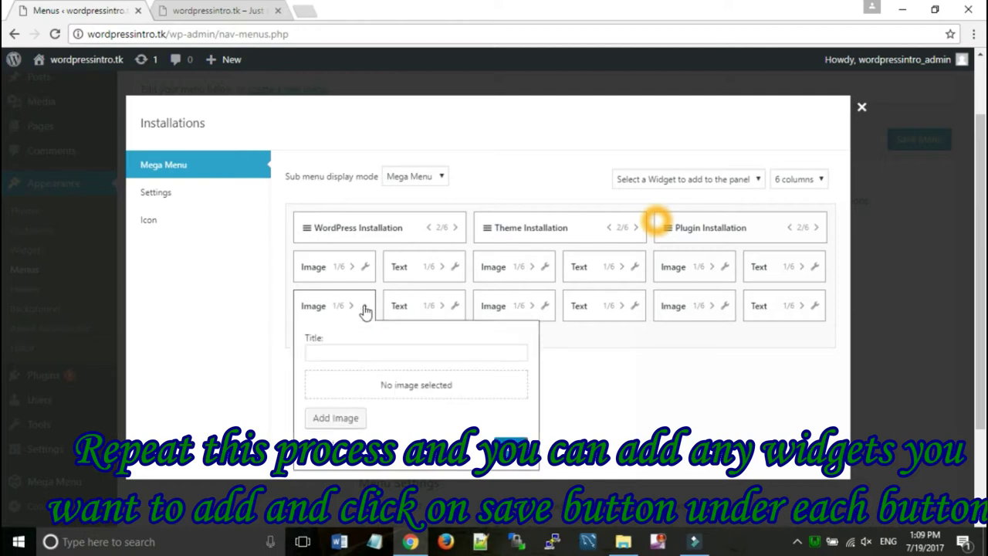
pyautogui.click(332, 417)
pyautogui.click(230, 224)
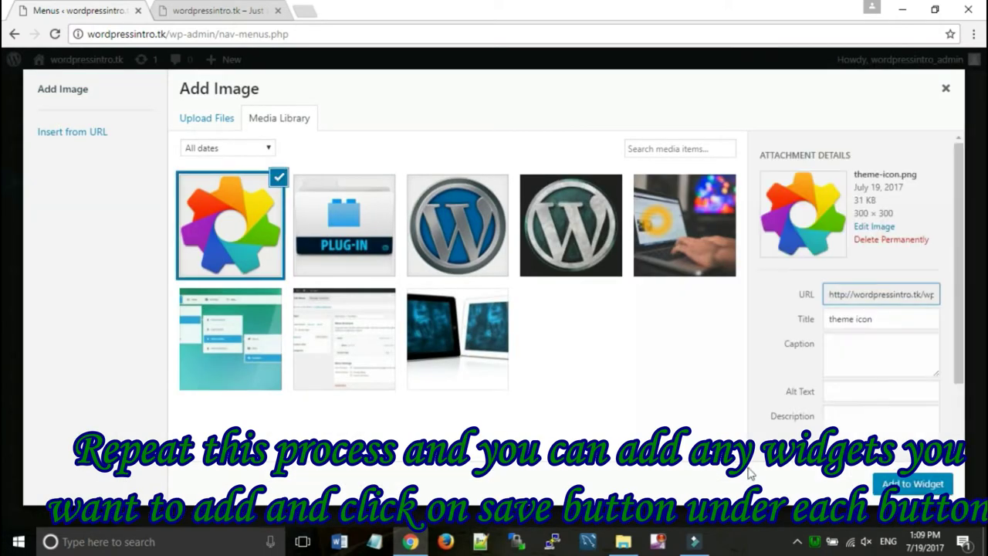
pyautogui.click(926, 486)
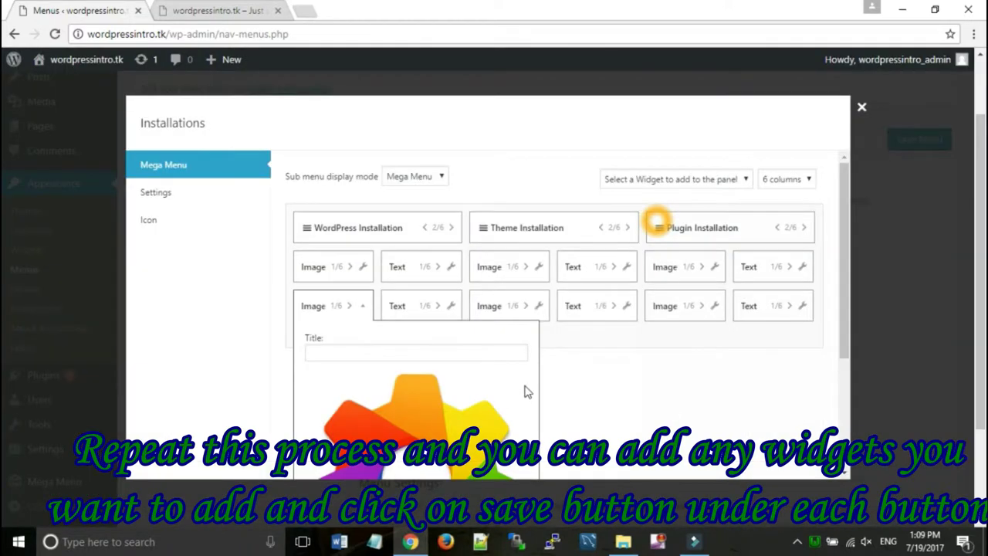
# Set the theme icon's size to Thumbnail – 150 × 150, then save and close its Image widget.
pyautogui.scroll(-3, 413, 352)
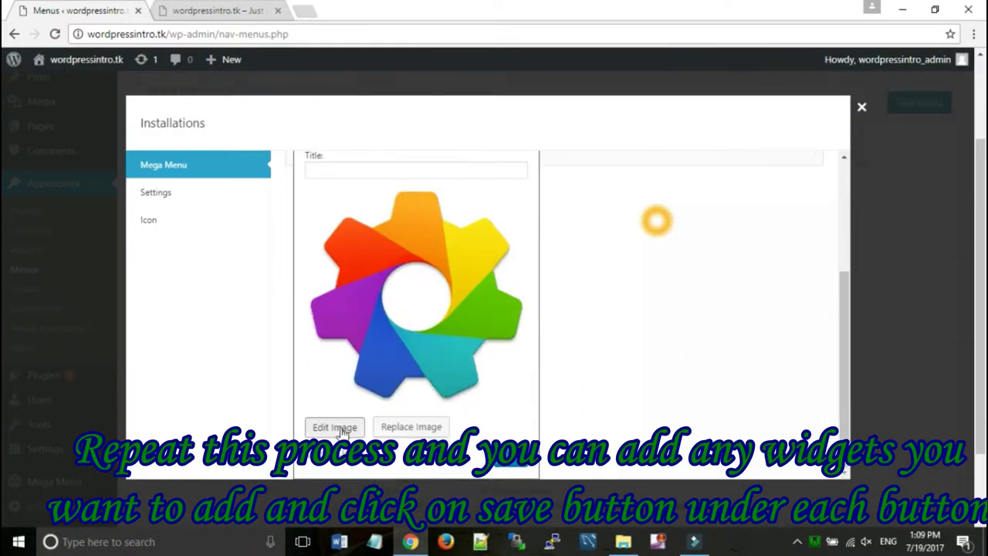
pyautogui.click(341, 429)
pyautogui.click(275, 245)
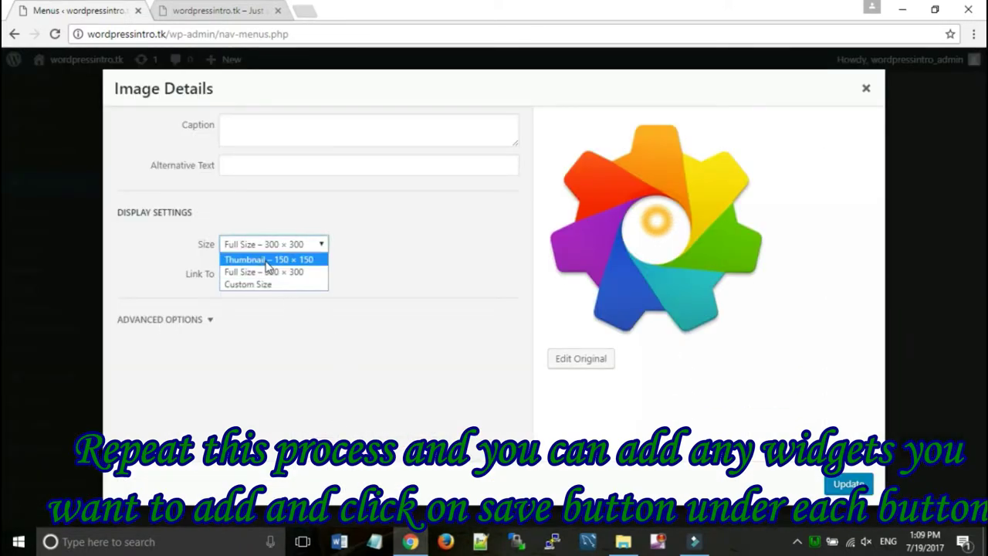
pyautogui.click(262, 258)
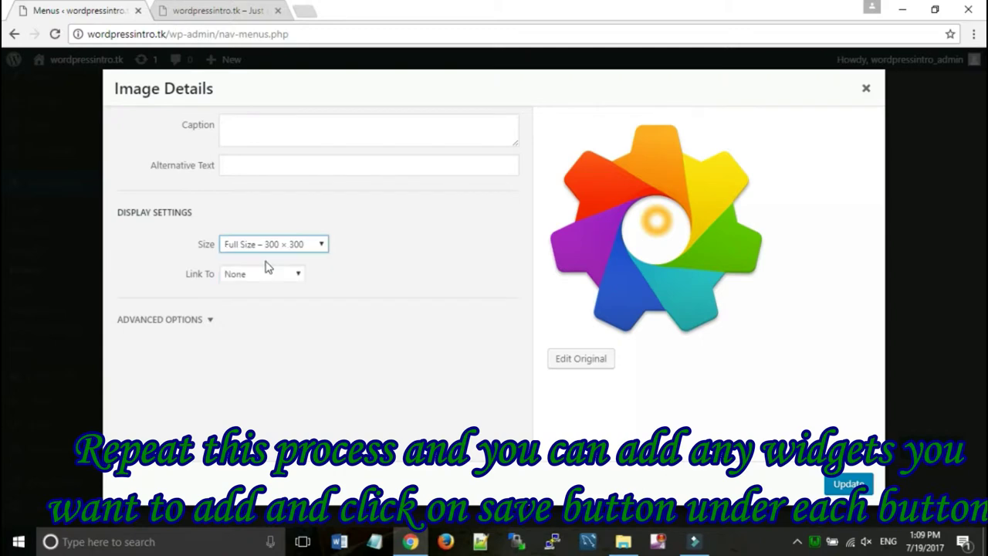
pyautogui.click(848, 483)
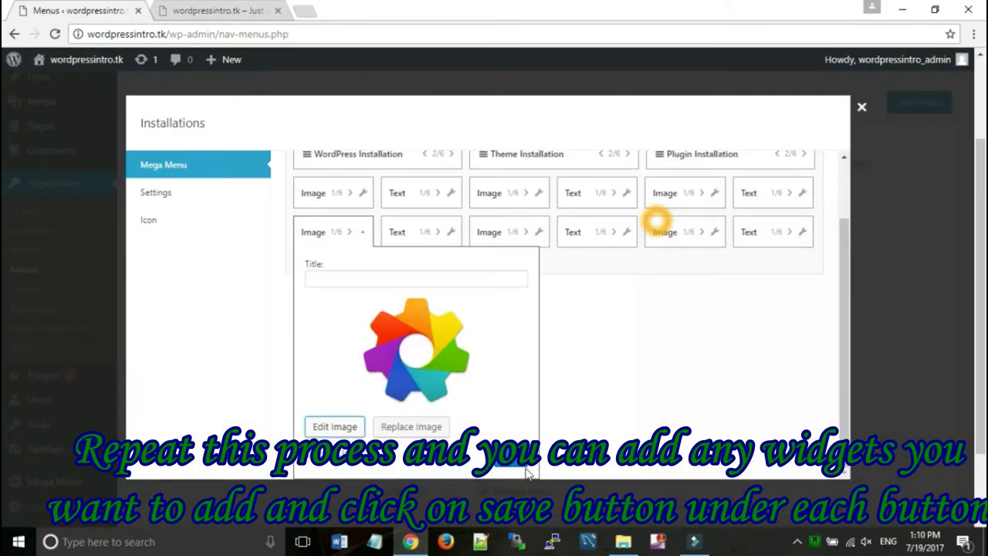
pyautogui.click(523, 467)
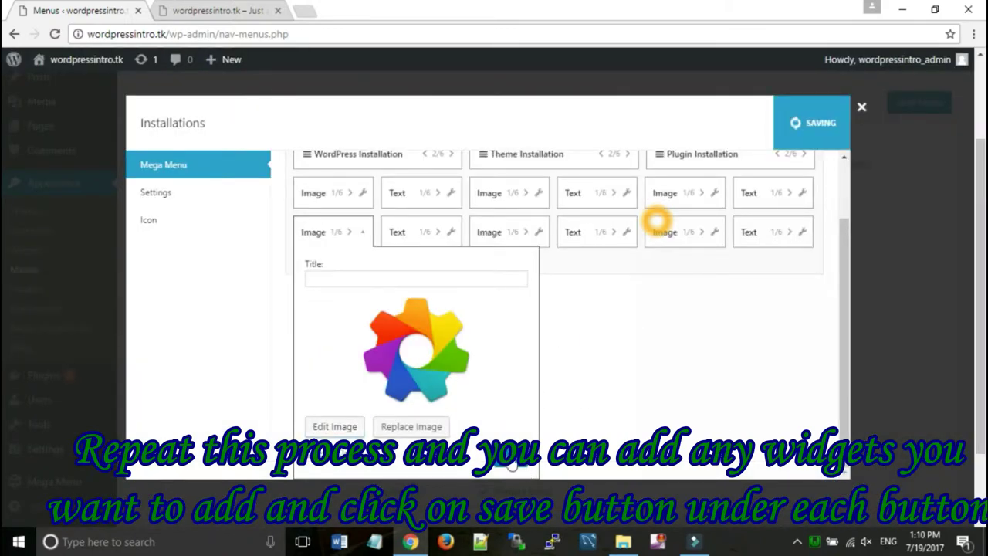
pyautogui.click(364, 233)
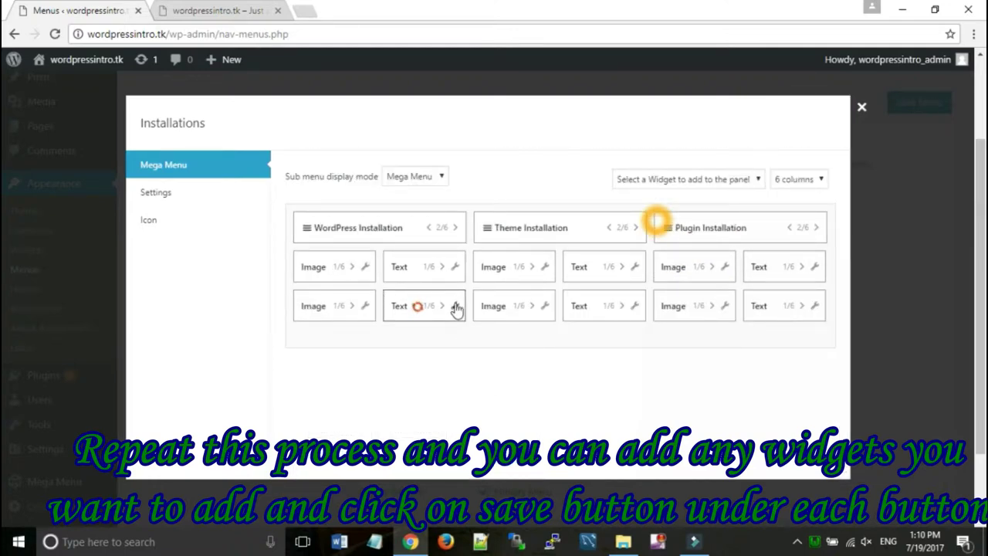
# Enter "This page shows how to install & activate themes in wordpress step by step." in the second-row Text widget under WordPress Installation, save and close it.
pyautogui.click(456, 306)
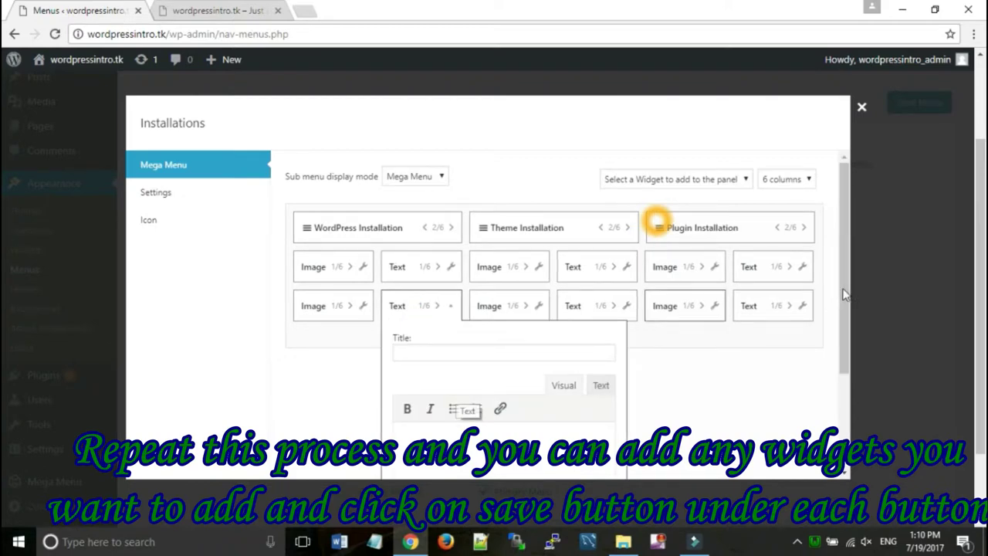
pyautogui.moveTo(849, 286); pyautogui.dragTo(864, 379)
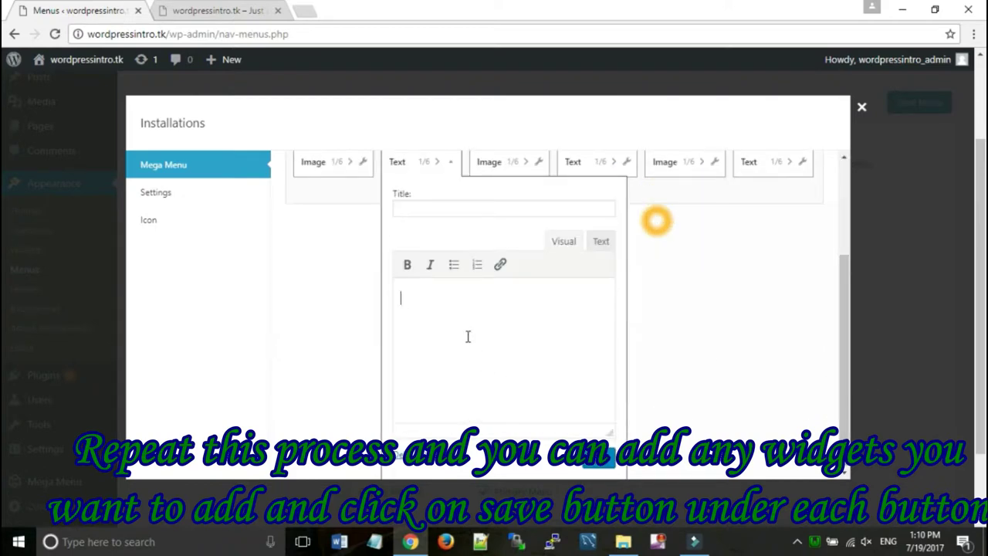
pyautogui.write('This page shows how to install & activate themes in wordpress step by step.')
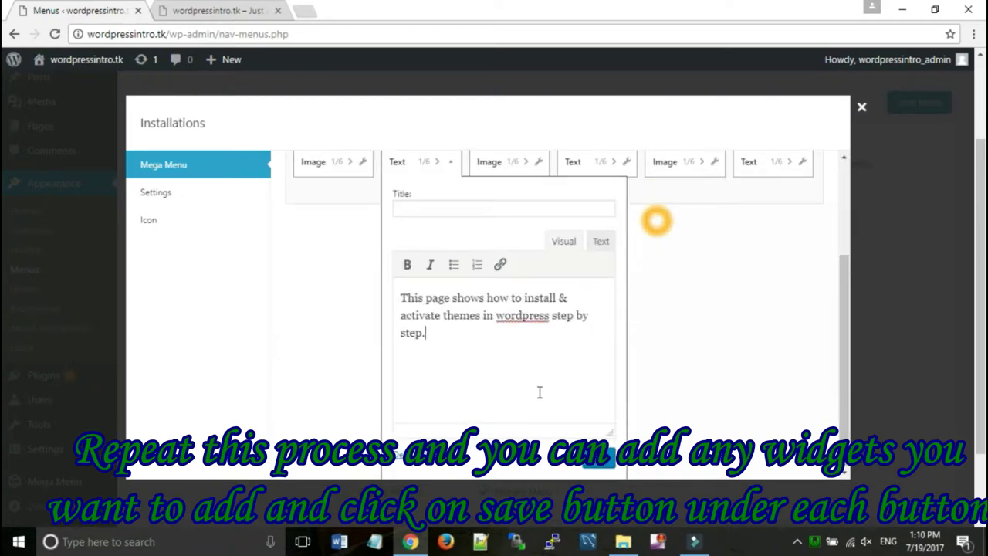
pyautogui.click(600, 460)
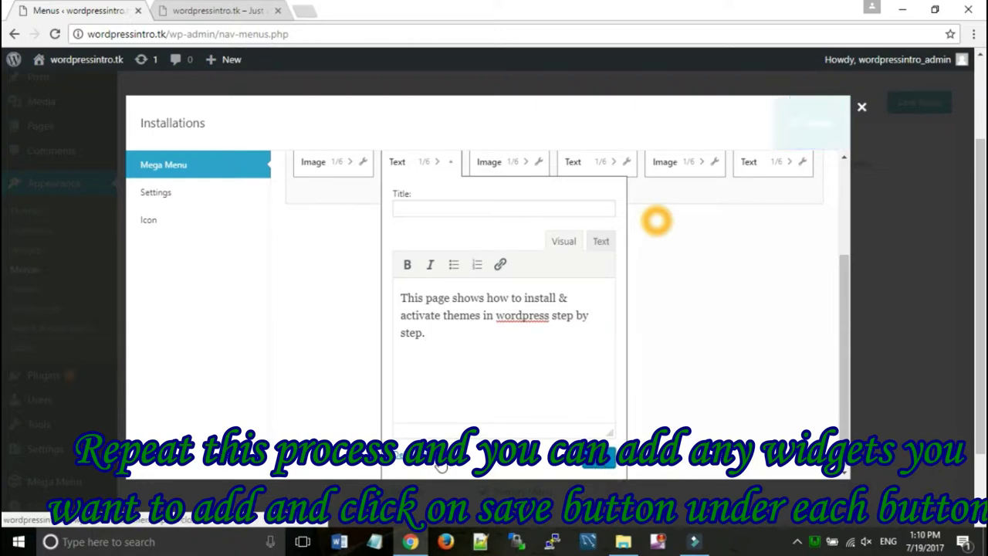
pyautogui.click(438, 459)
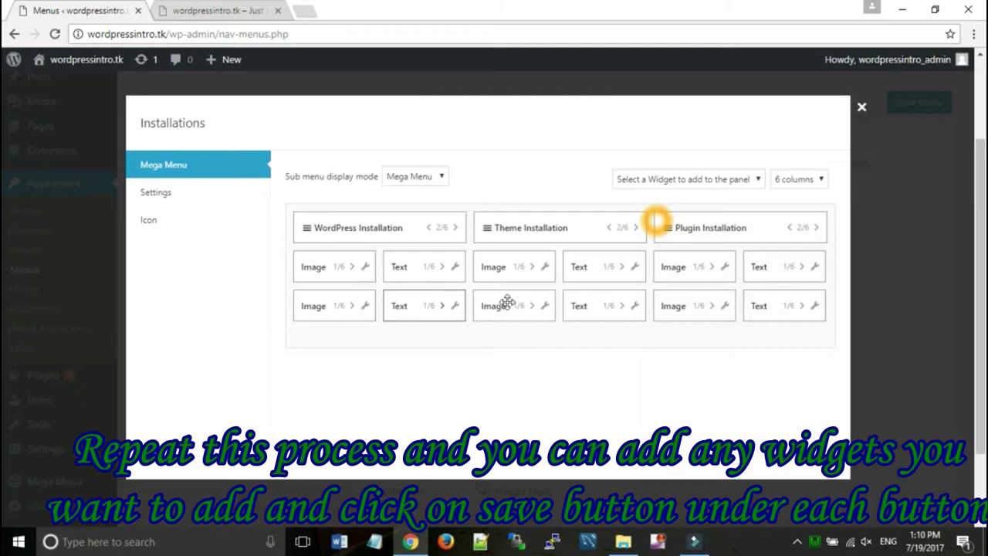
# Add plugin-folder-icon.png from the media library to the second-row Image widget under Theme Installation.
pyautogui.click(545, 306)
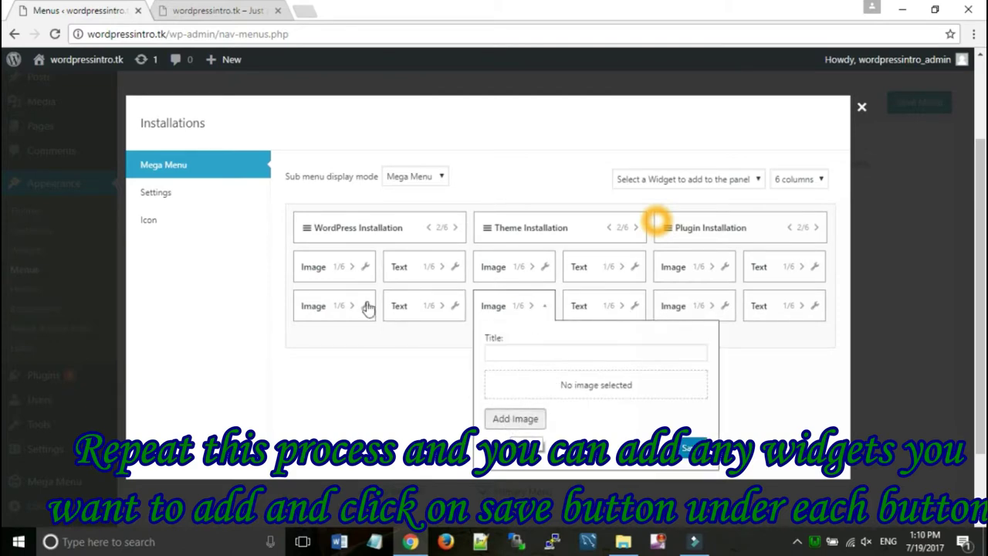
pyautogui.click(515, 418)
pyautogui.click(344, 206)
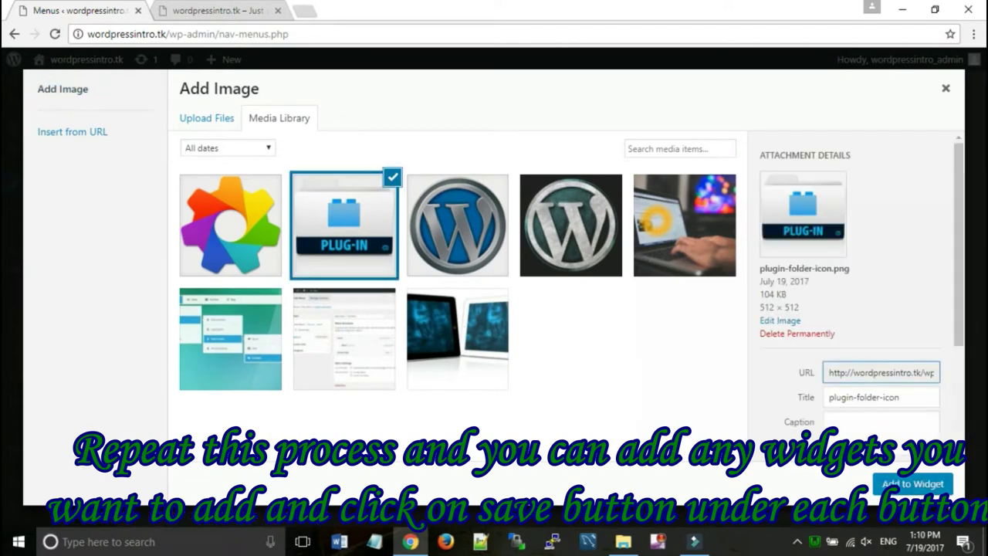
pyautogui.click(922, 484)
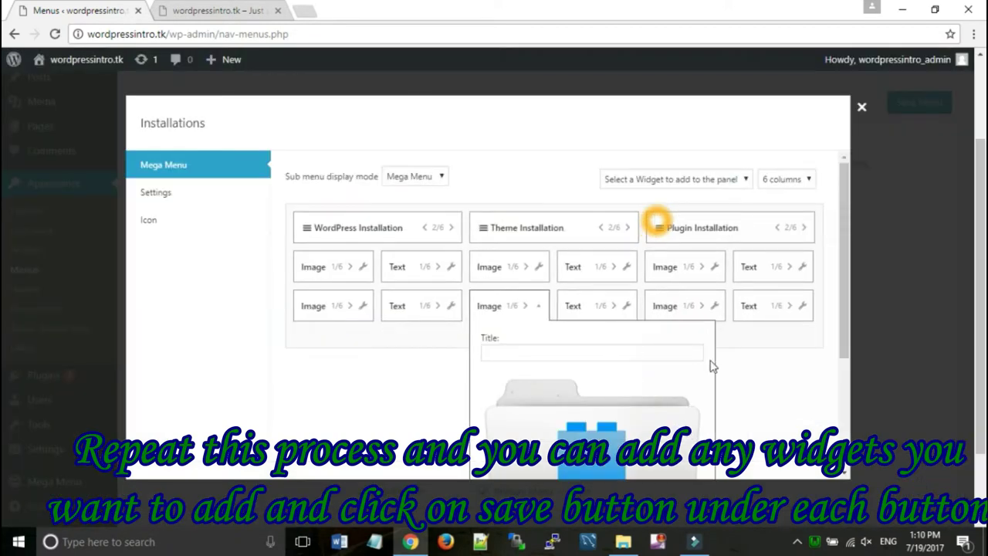
# Set the plugin folder icon's size to Thumbnail – 150 × 150, then save and close its Image widget.
pyautogui.scroll(-3, 875, 304)
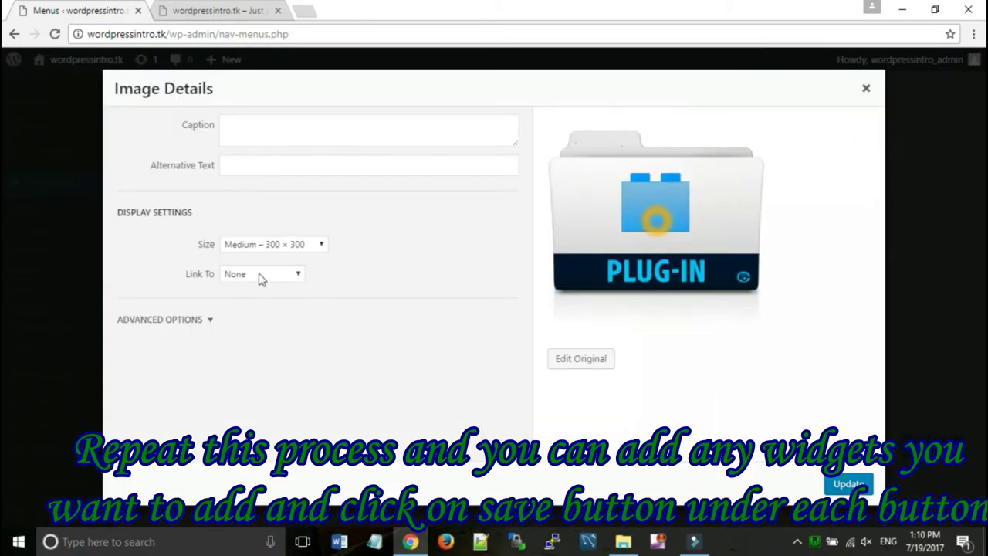
pyautogui.click(276, 246)
pyautogui.click(268, 259)
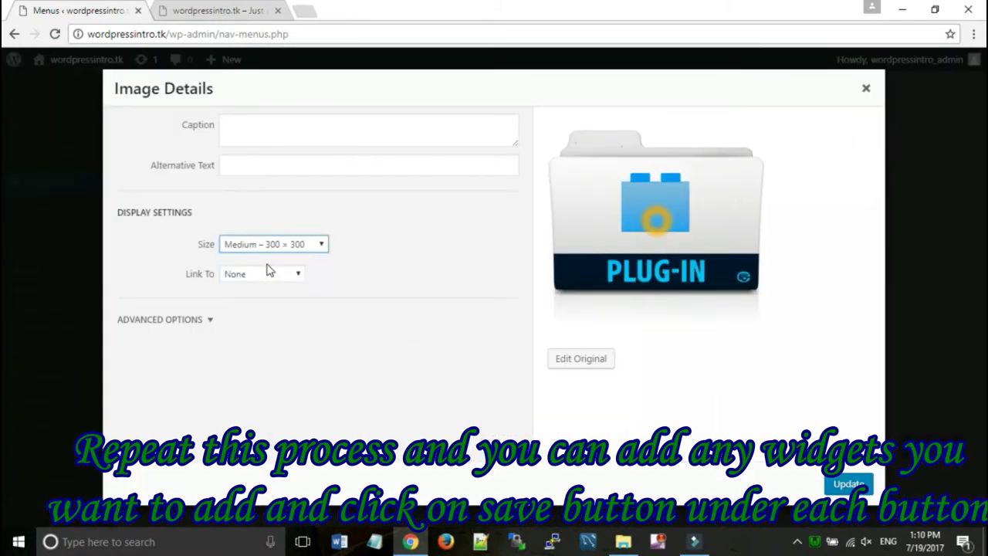
pyautogui.click(847, 486)
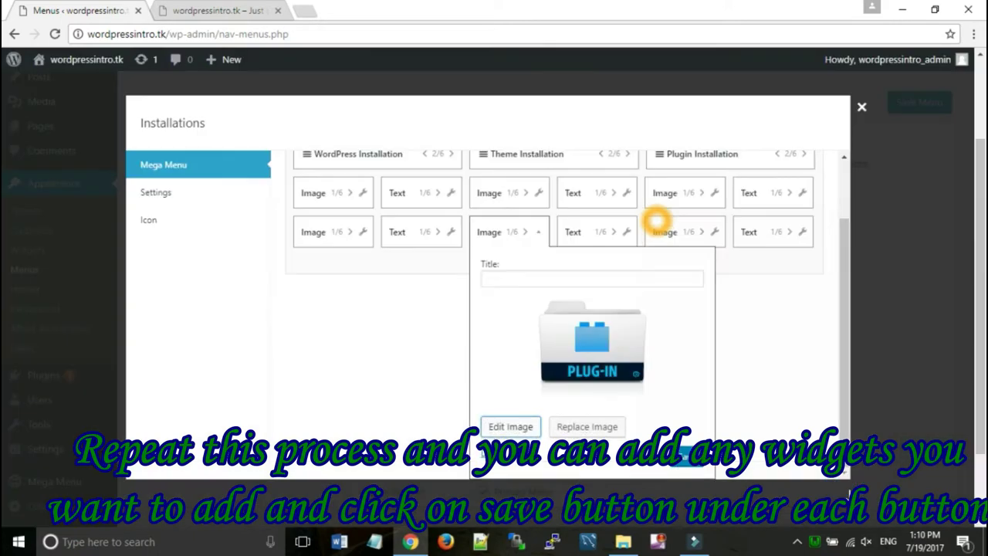
pyautogui.click(684, 454)
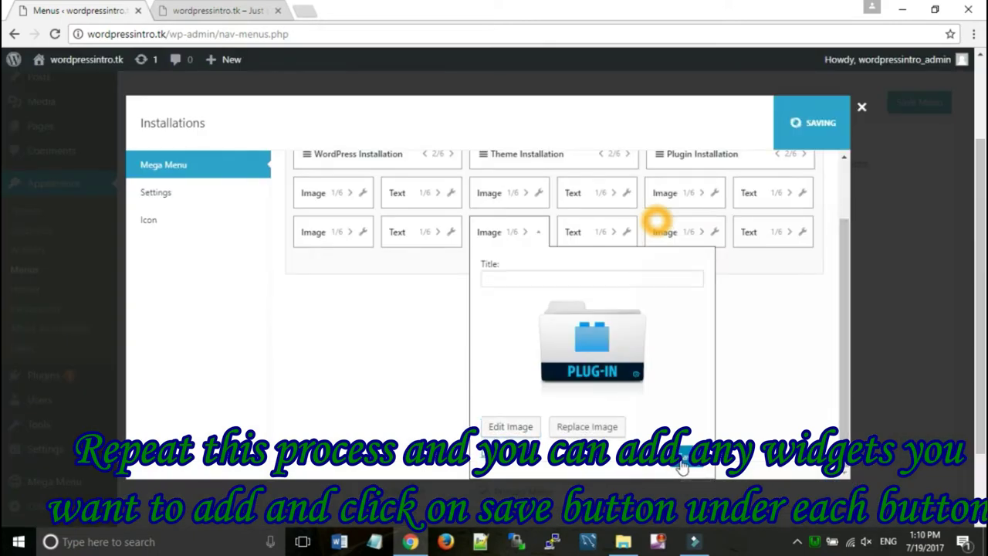
pyautogui.click(538, 234)
# Enter "This page shows how to install & activate Plugins in wordpress step by step." in the second-row Text widget under Theme Installation, save and close it.
pyautogui.click(634, 312)
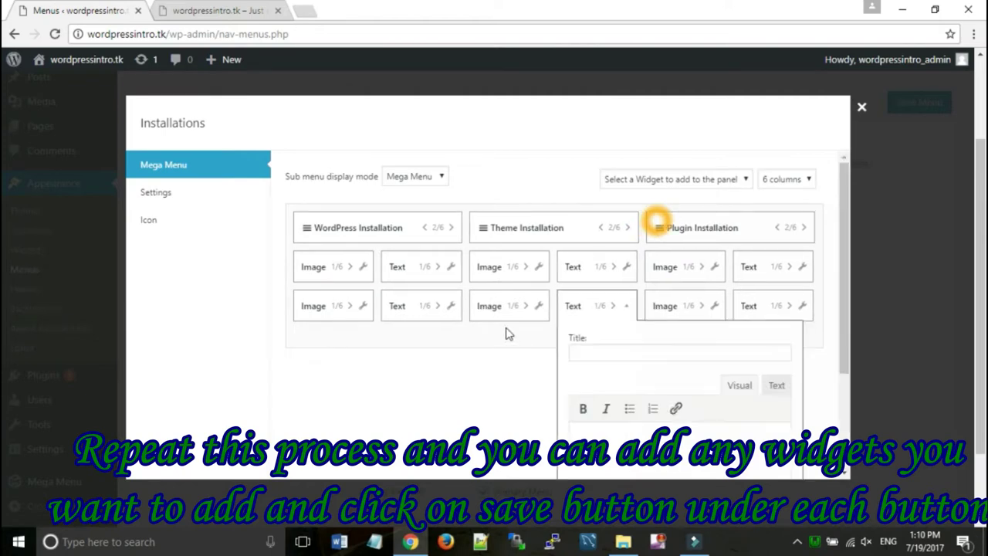
pyautogui.hotkey('ctrl', 'v')
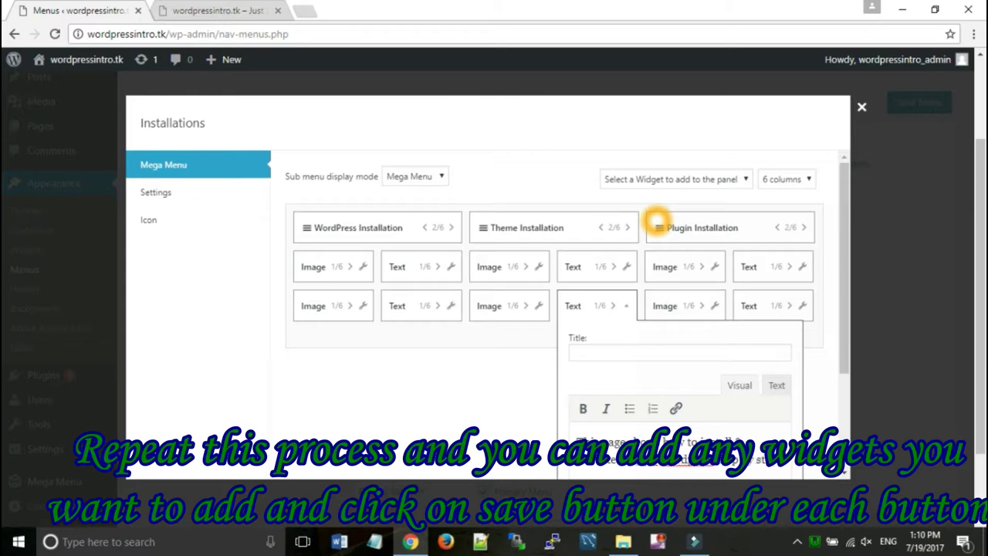
pyautogui.scroll(-2, 797, 399)
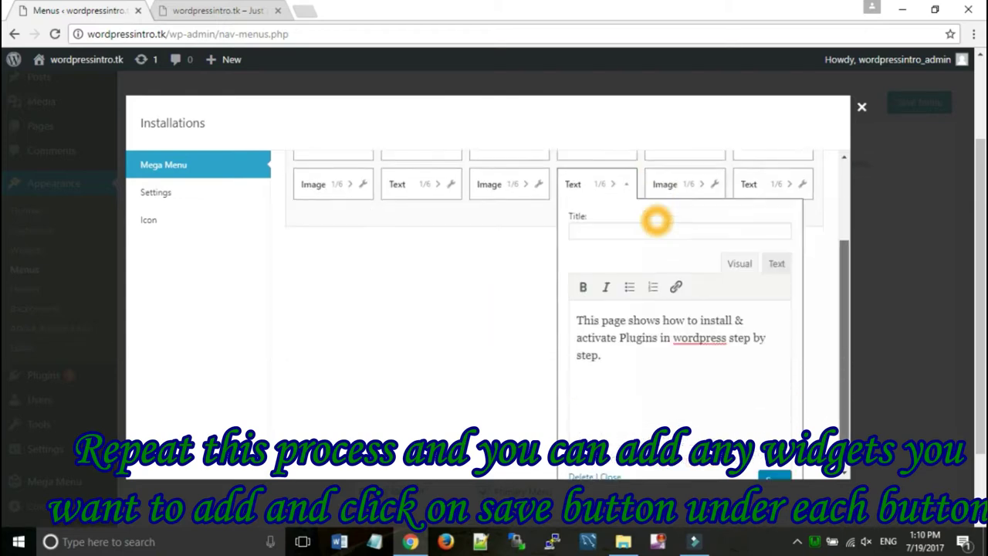
pyautogui.click(781, 461)
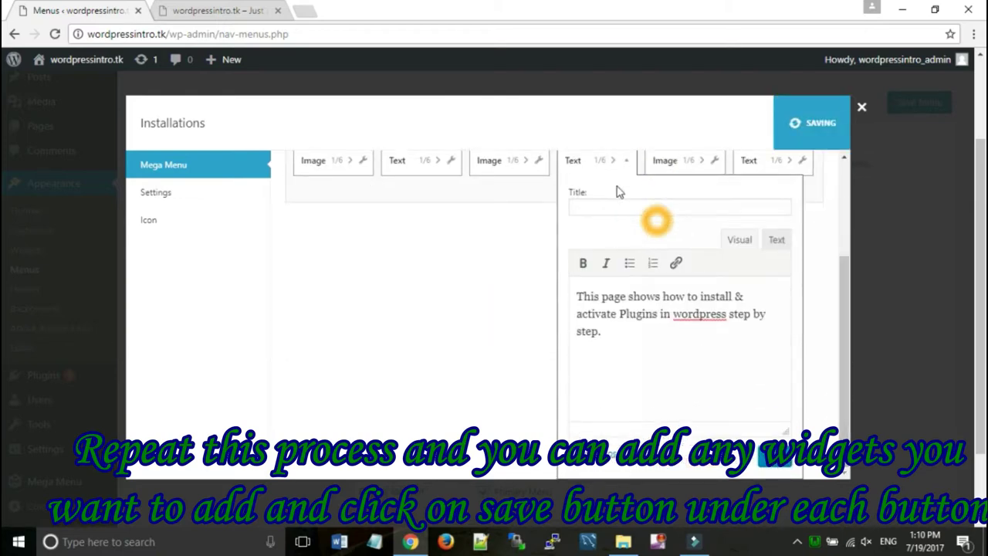
pyautogui.click(629, 166)
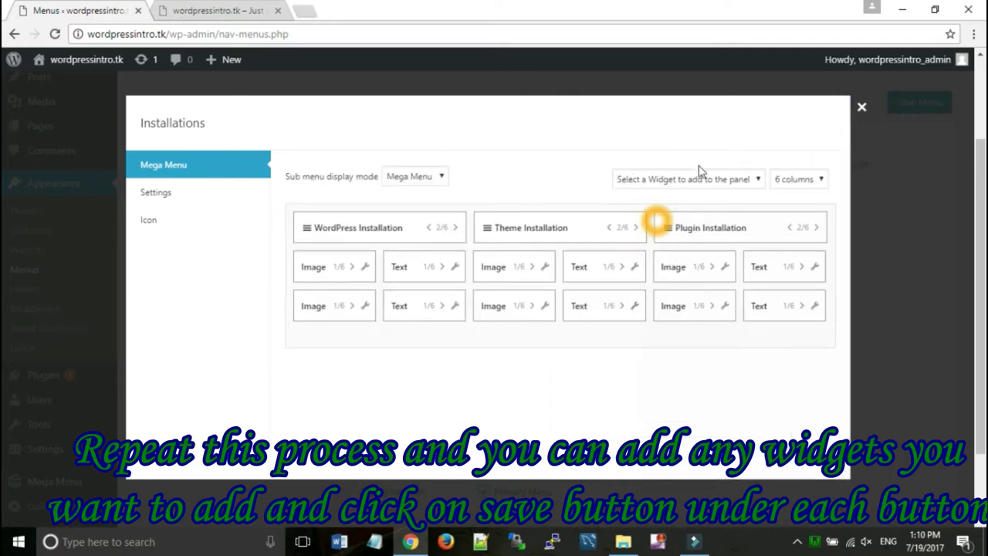
# Reload the live site to check the newly filled second-row widgets in the Installations mega menu.
pyautogui.click(195, 16)
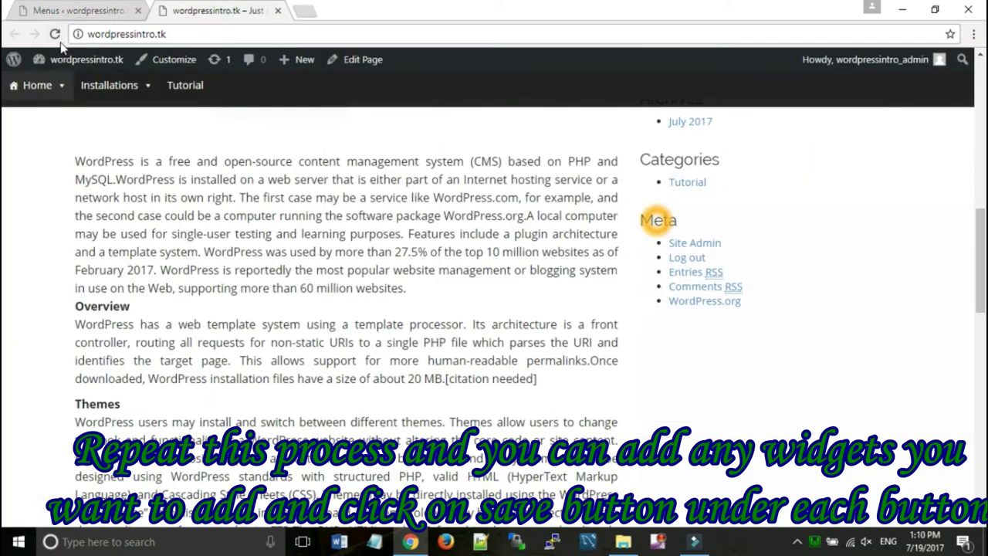
pyautogui.click(54, 34)
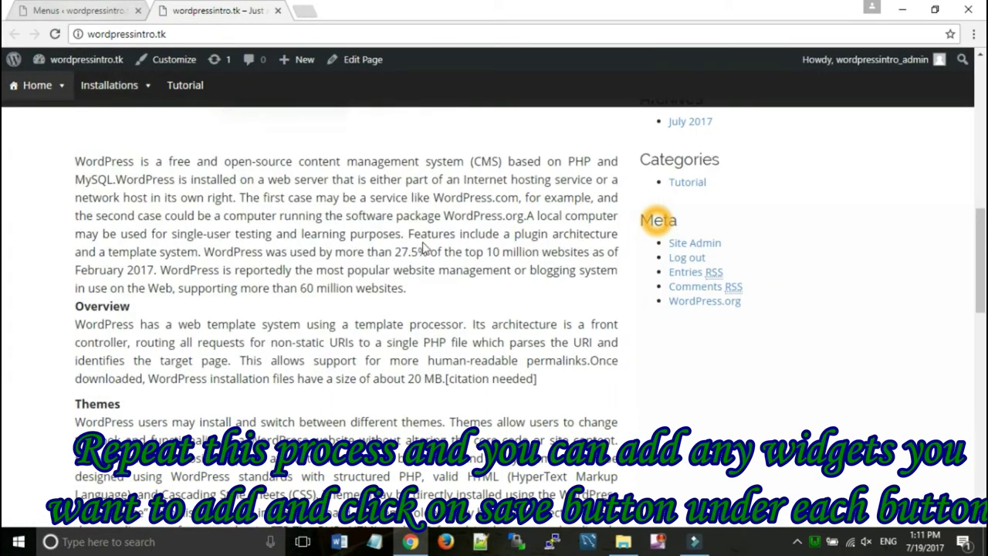
# Set the WordPress logo's size to Thumbnail – 150 × 150 in the second-row Image widget under Plugin Installation, update it and close the widget.
pyautogui.click(89, 9)
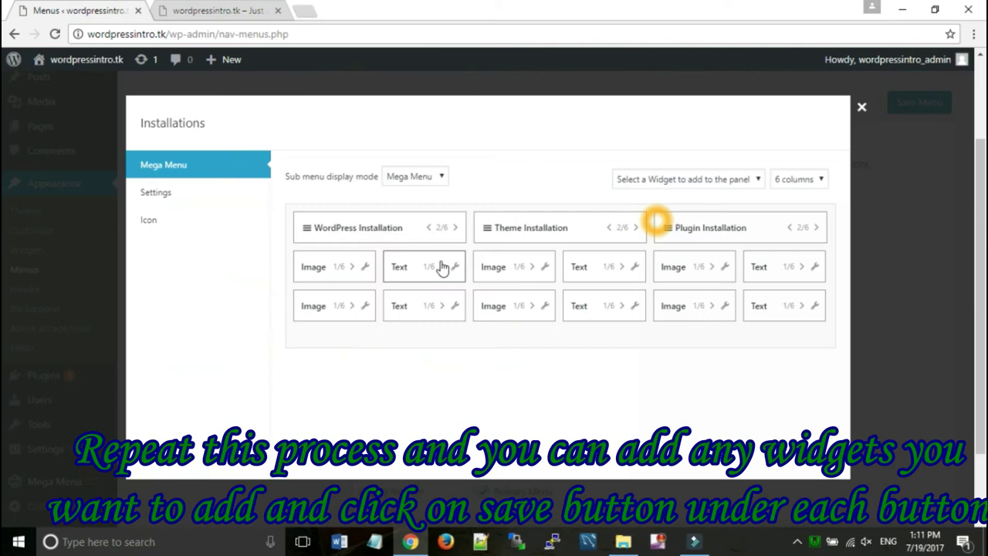
pyautogui.click(726, 307)
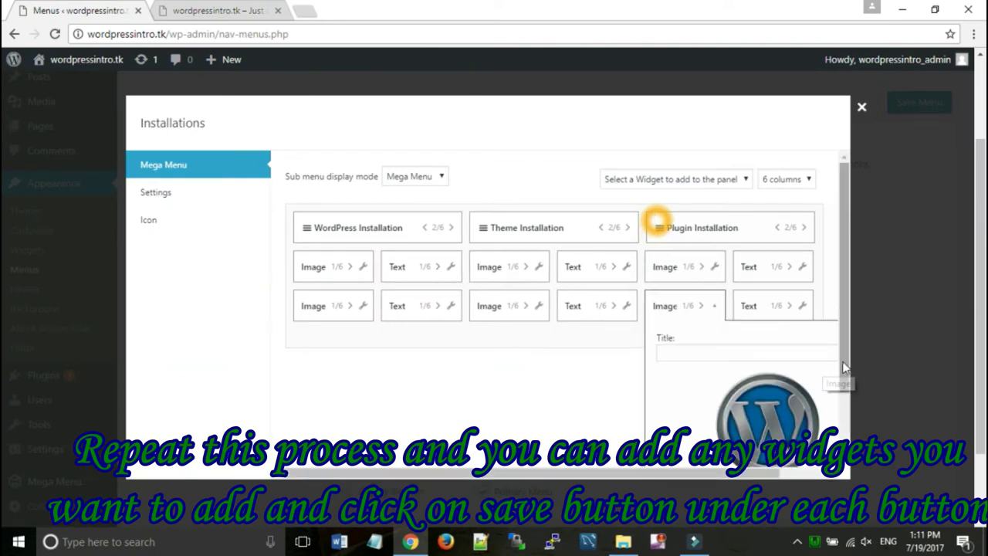
pyautogui.scroll(-2, 818, 371)
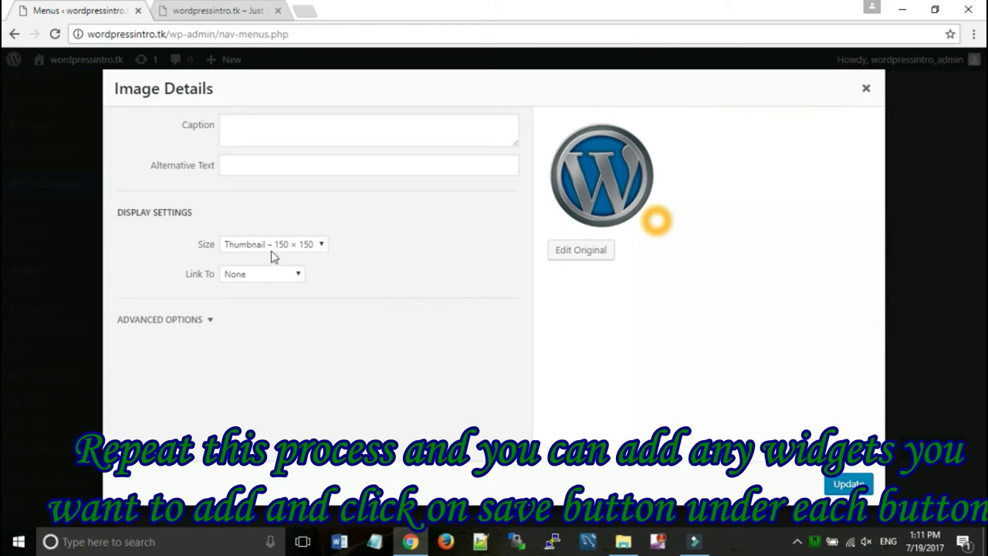
pyautogui.click(272, 246)
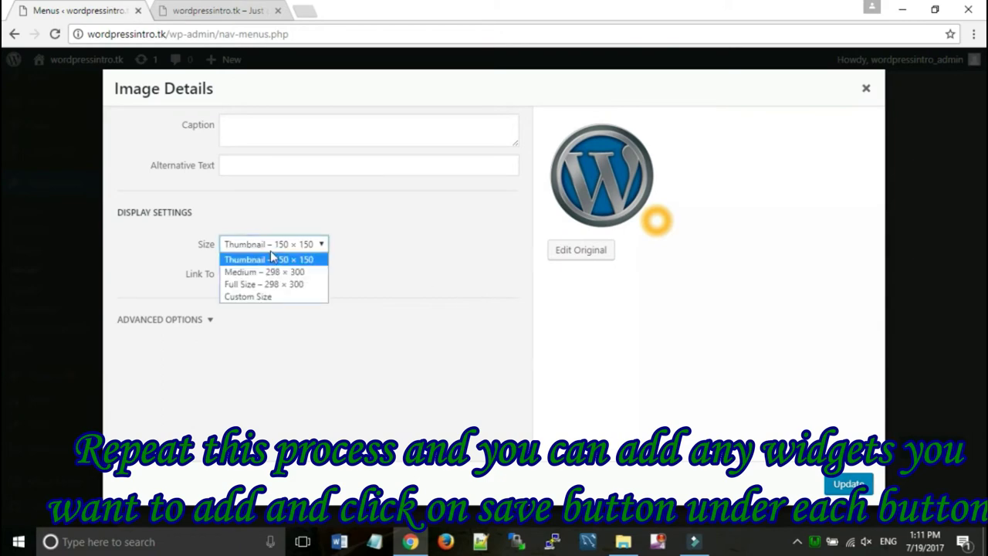
pyautogui.click(272, 262)
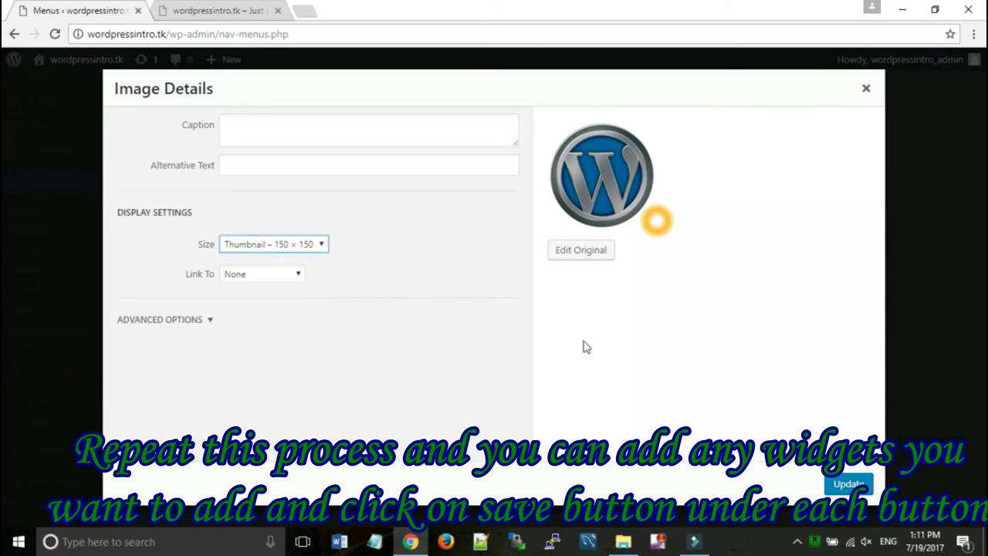
pyautogui.click(848, 484)
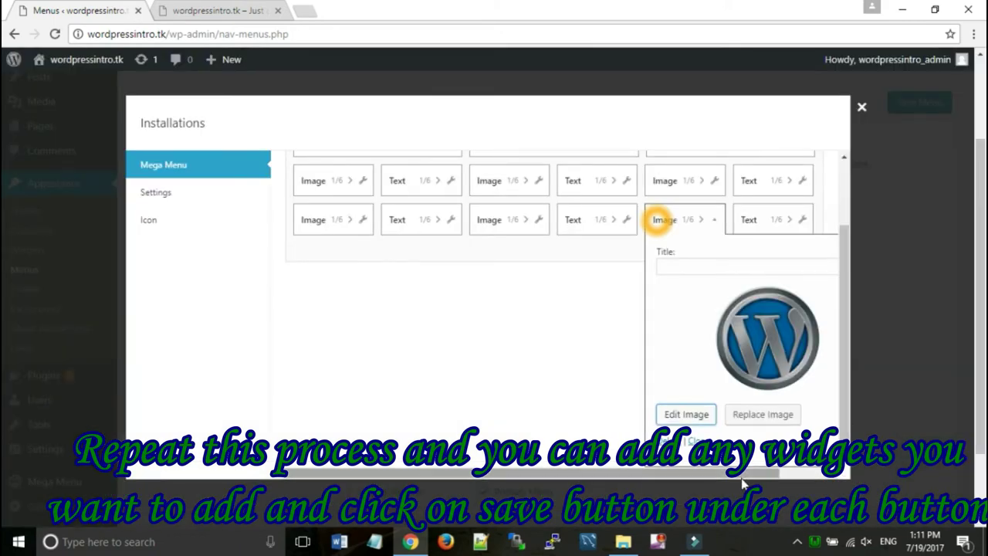
pyautogui.hscroll(2, 656, 221)
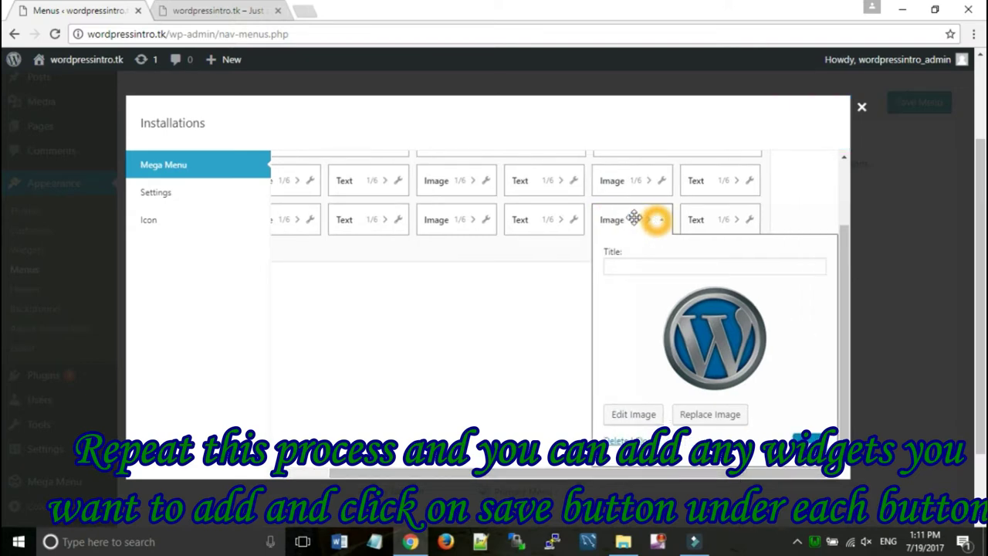
pyautogui.click(660, 220)
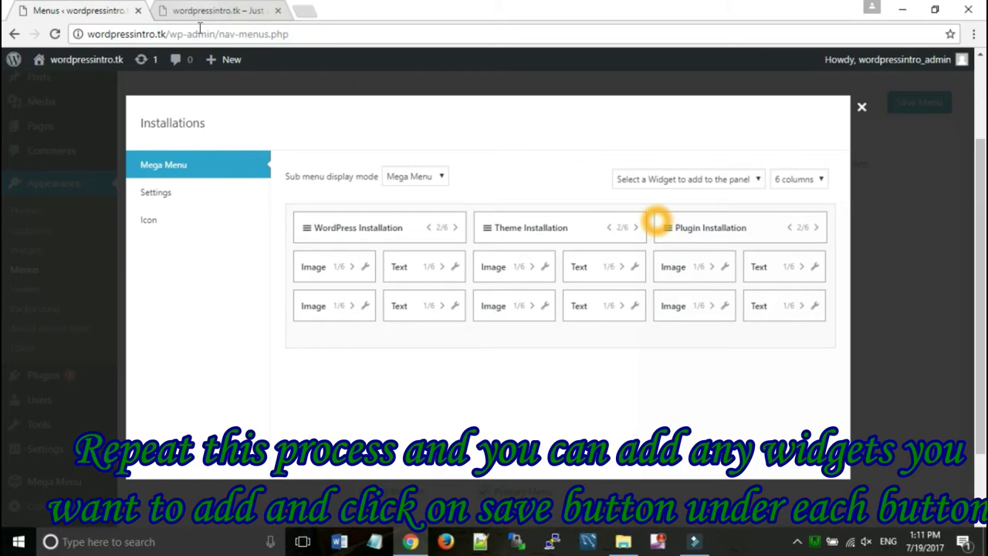
# Reload the live site, check the Installations mega menu and open the Theme Installation page from it.
pyautogui.click(200, 12)
pyautogui.click(54, 34)
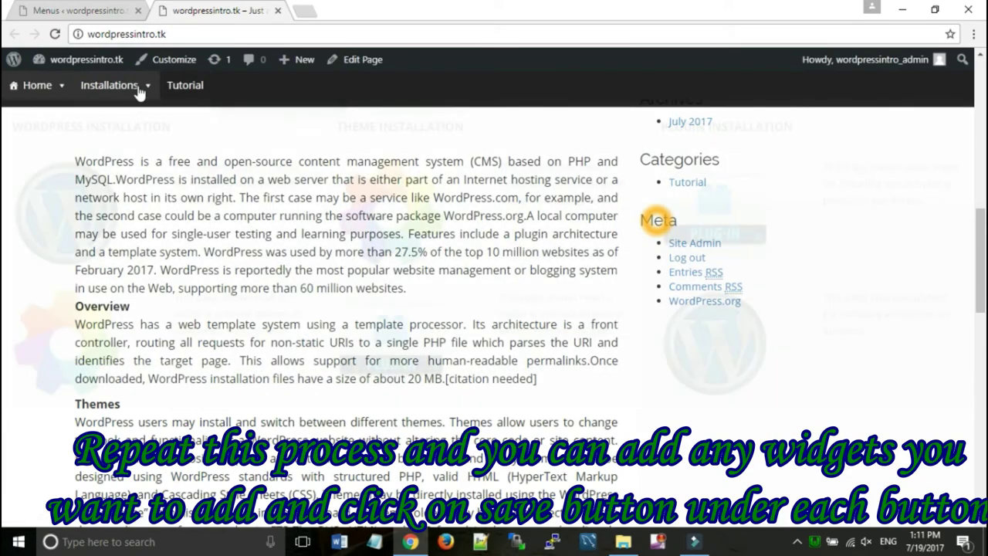
pyautogui.moveTo(139, 89)
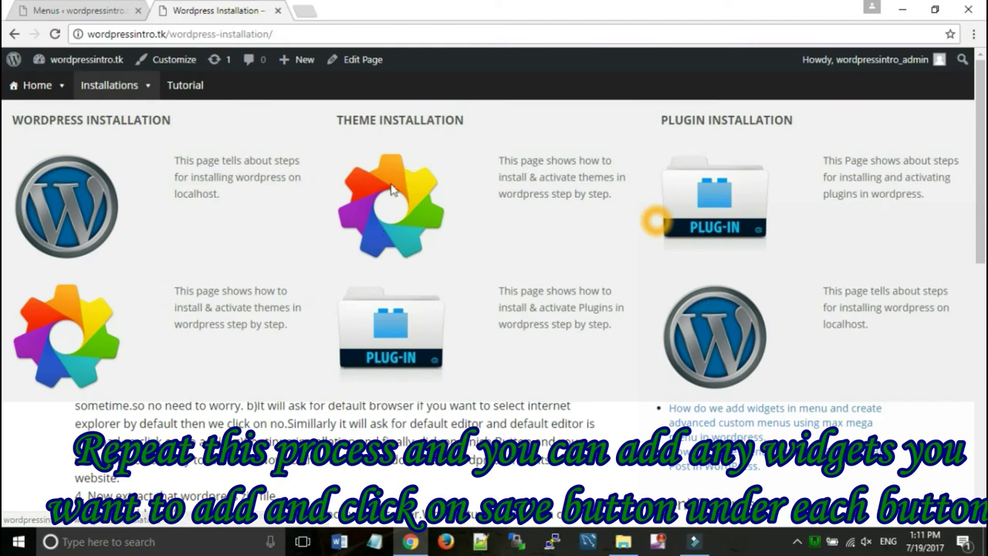
pyautogui.click(419, 128)
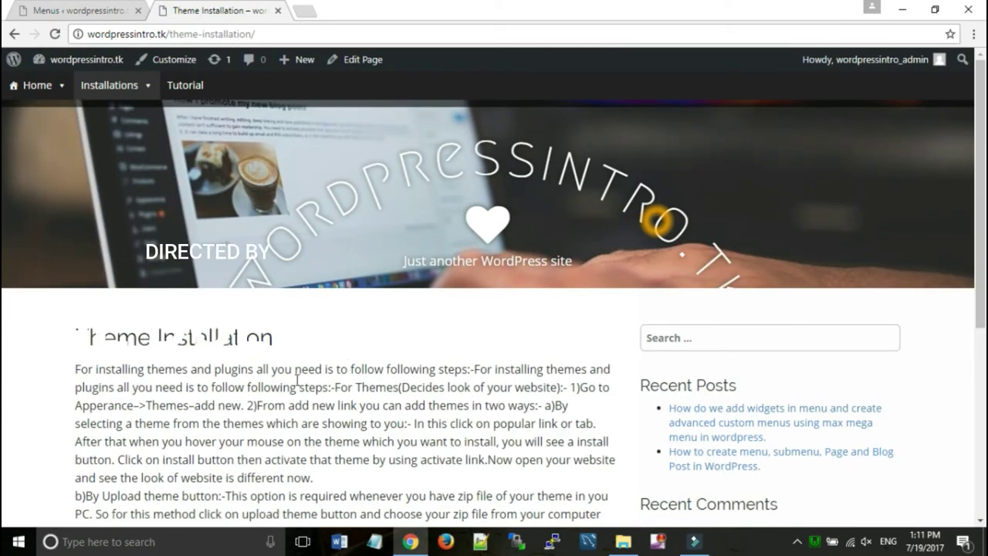
# Back in the menu editor, assign the external-link Dashicon to the Installations menu item.
pyautogui.click(77, 10)
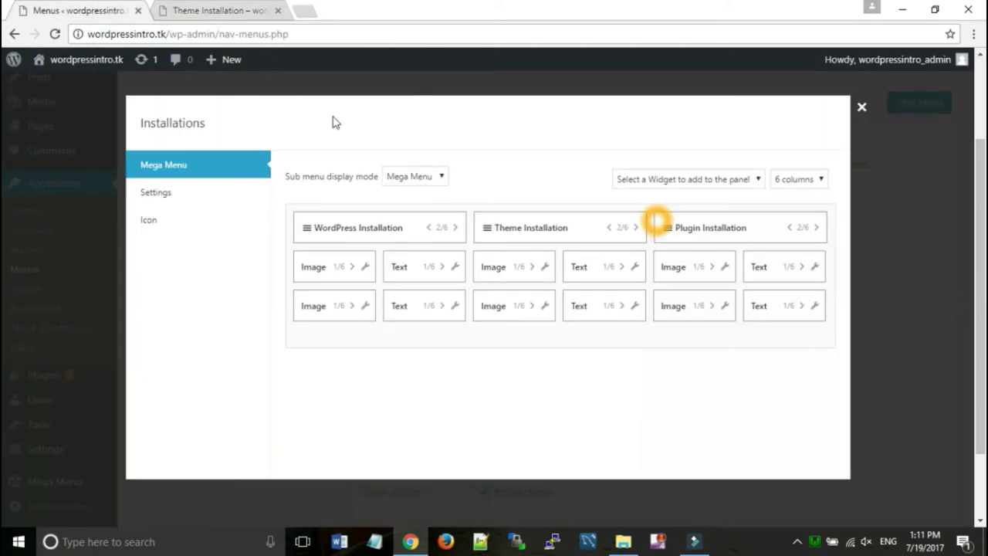
pyautogui.click(864, 111)
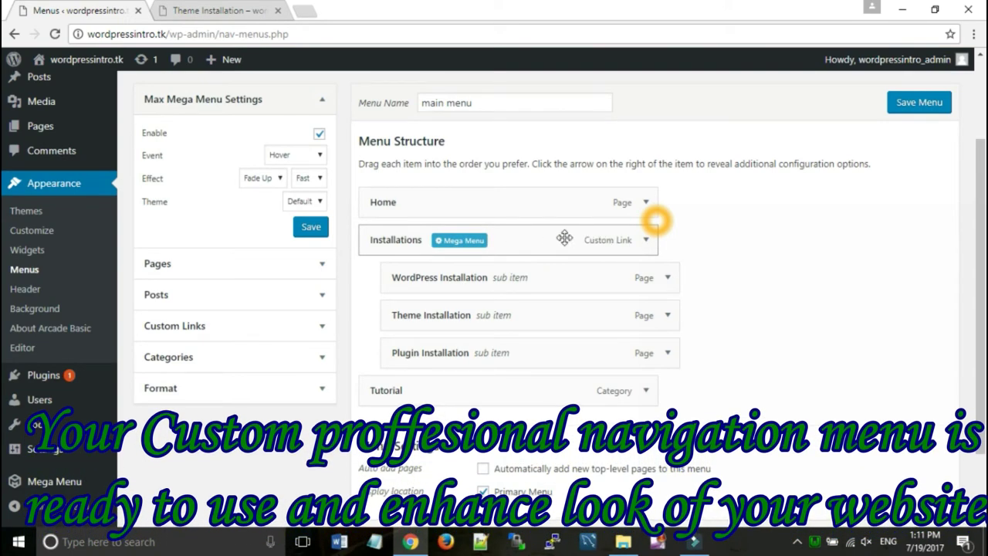
pyautogui.click(462, 241)
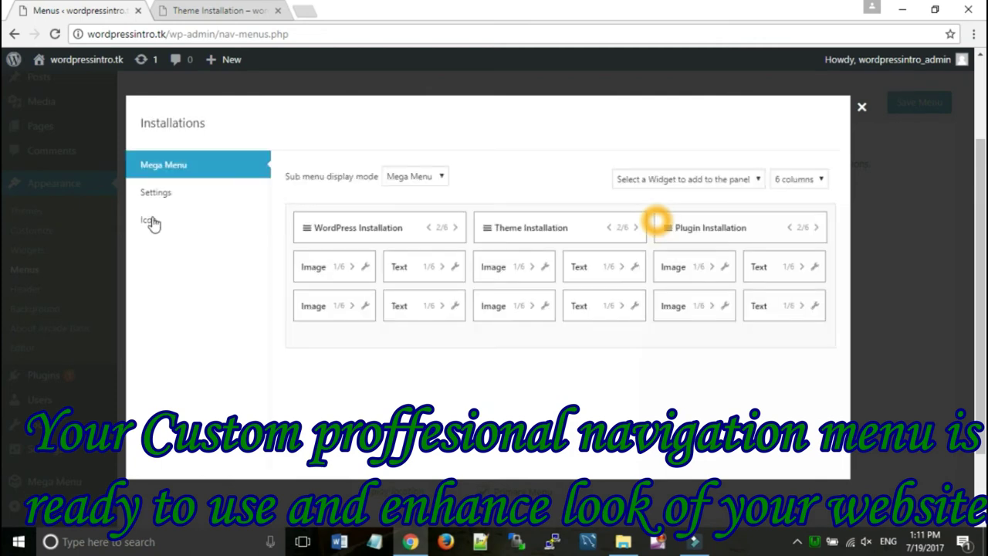
pyautogui.click(151, 222)
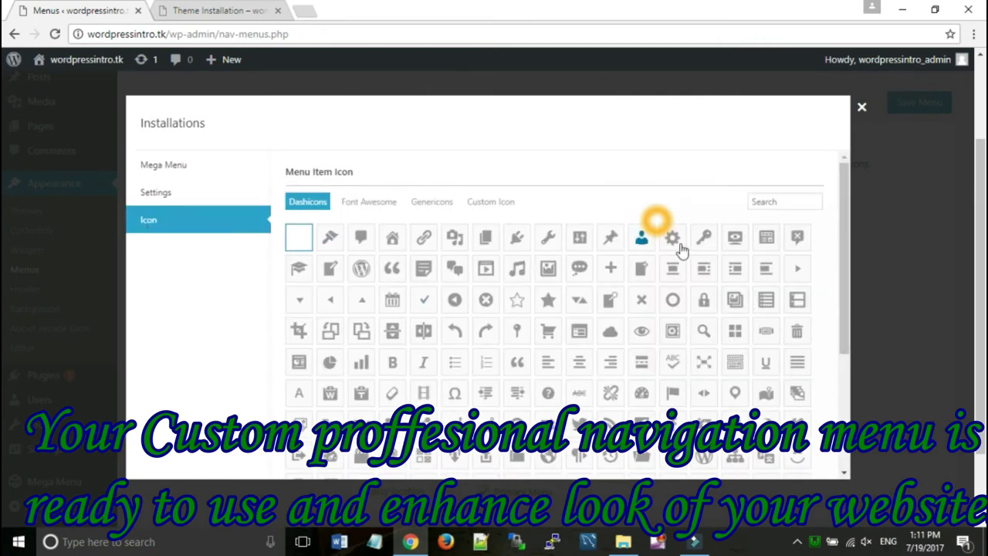
pyautogui.moveTo(844, 254); pyautogui.dragTo(872, 372)
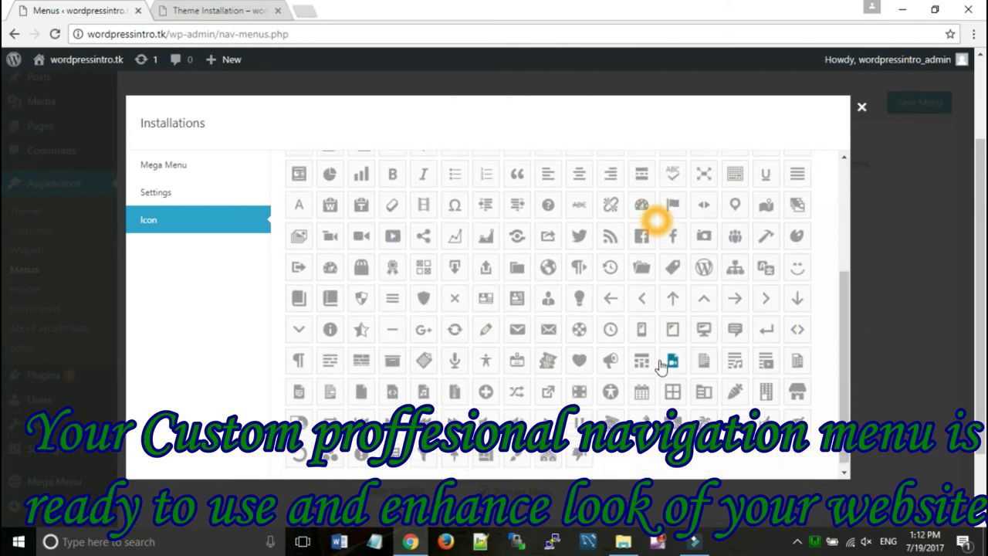
pyautogui.click(546, 394)
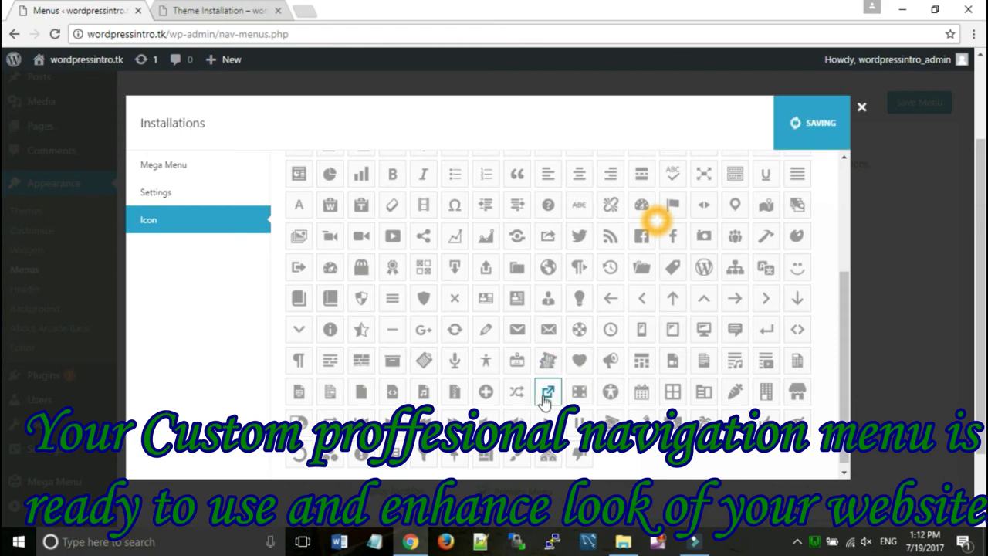
# Reload the live site to check the Installations item's icon and the Home and Installations mega menus.
pyautogui.click(179, 8)
pyautogui.click(56, 35)
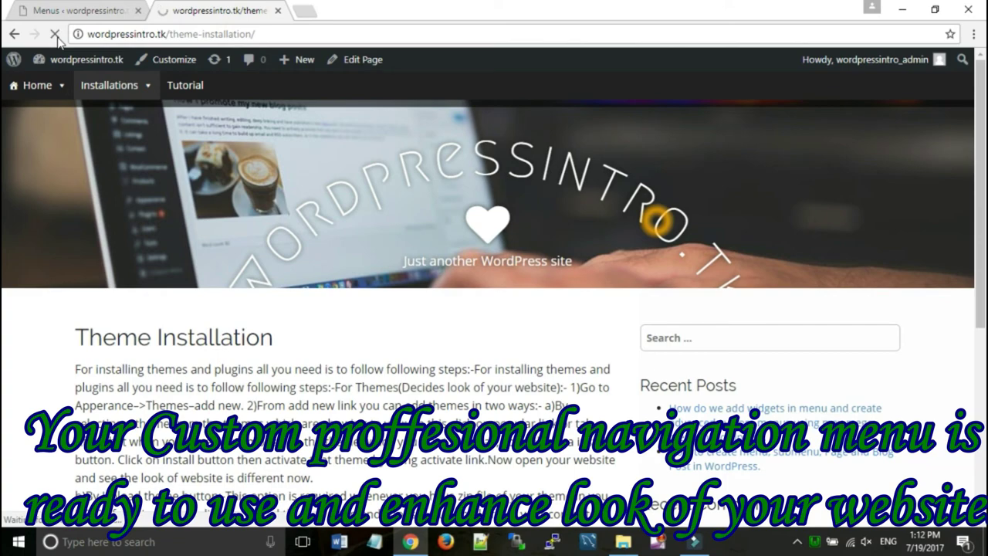
pyautogui.moveTo(87, 86)
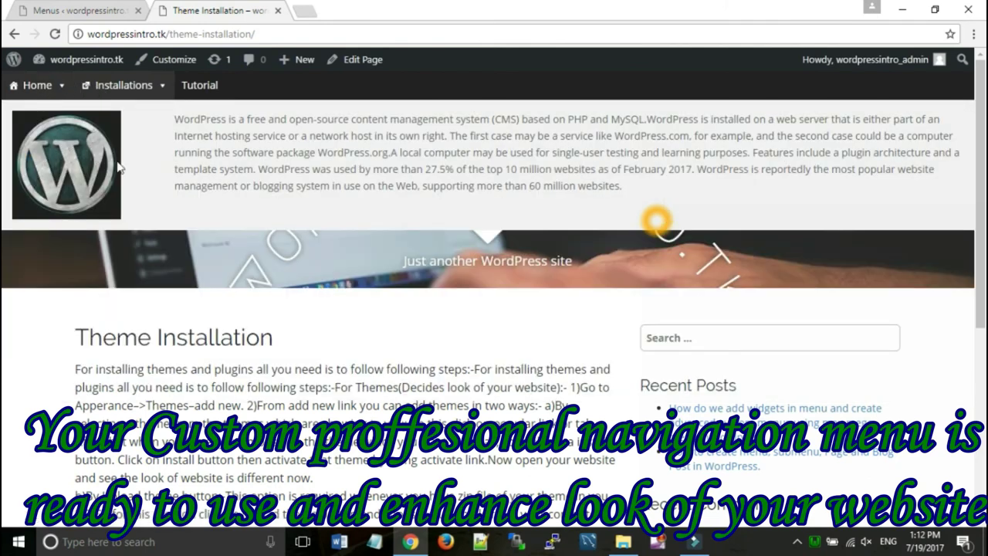
pyautogui.moveTo(123, 86)
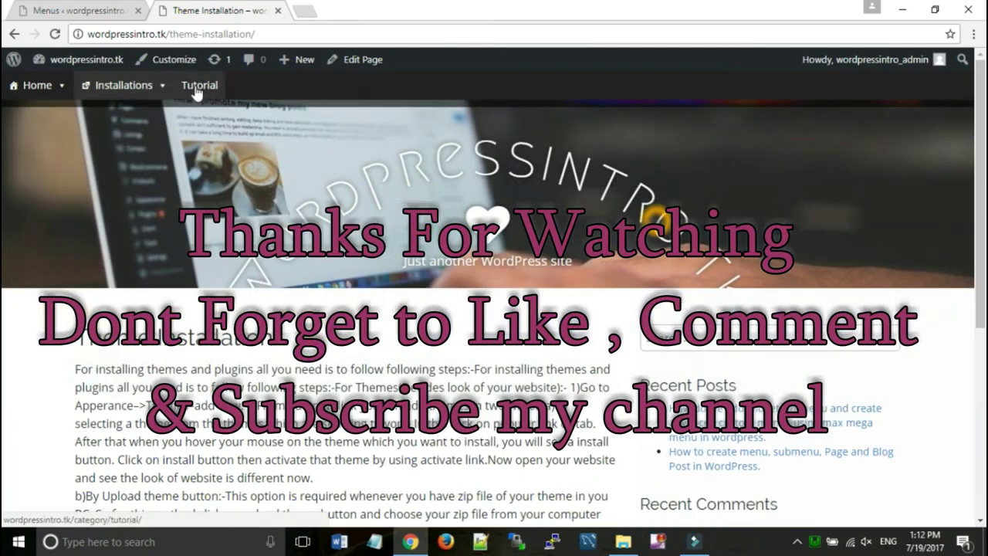
pyautogui.moveTo(35, 89)
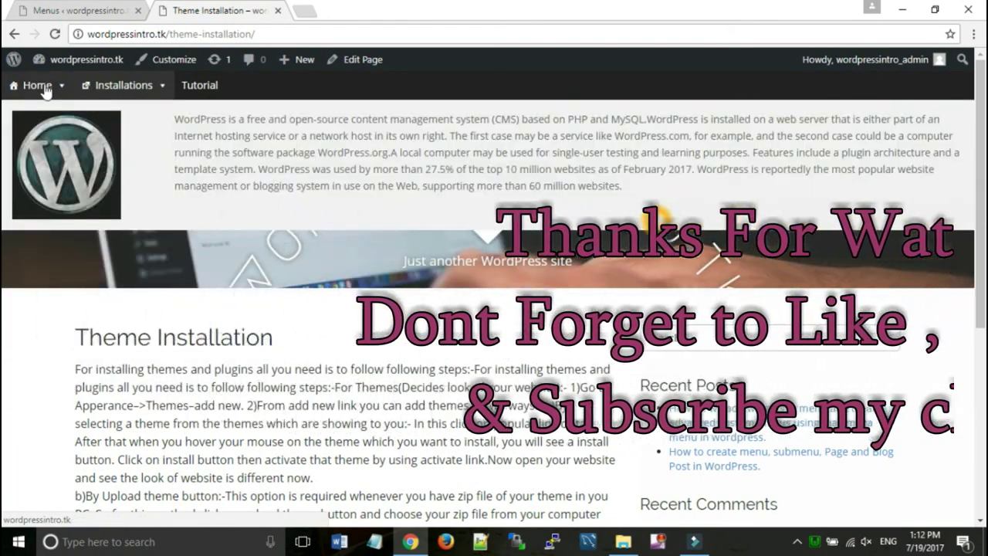